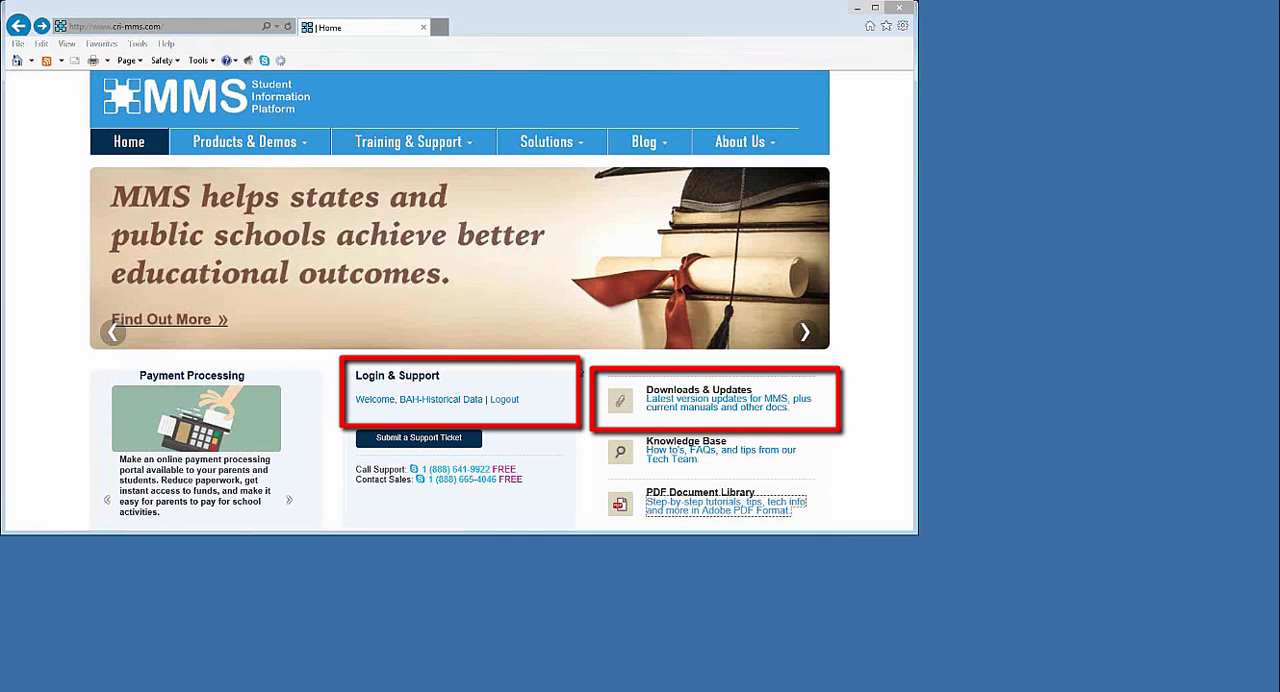
Open the June 2015 Massachusetts SIMS v11.0/EPIMS v6.1 update page and review its instructions
click(688, 410)
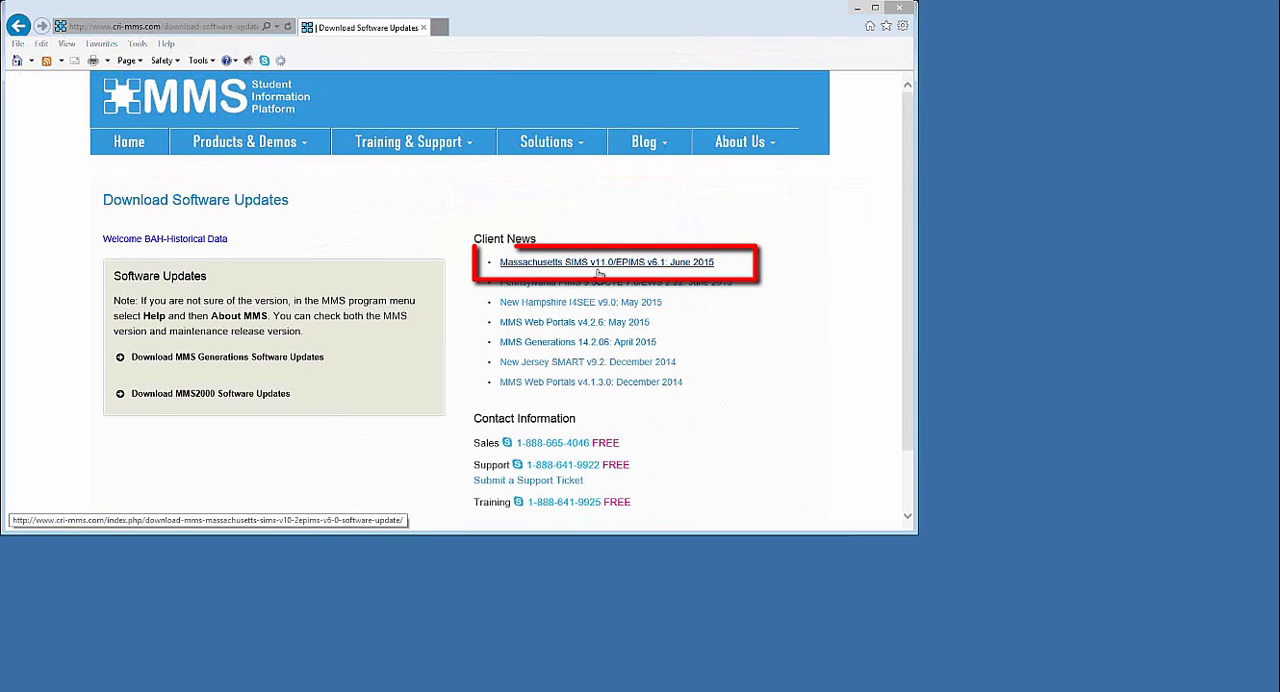
click(601, 265)
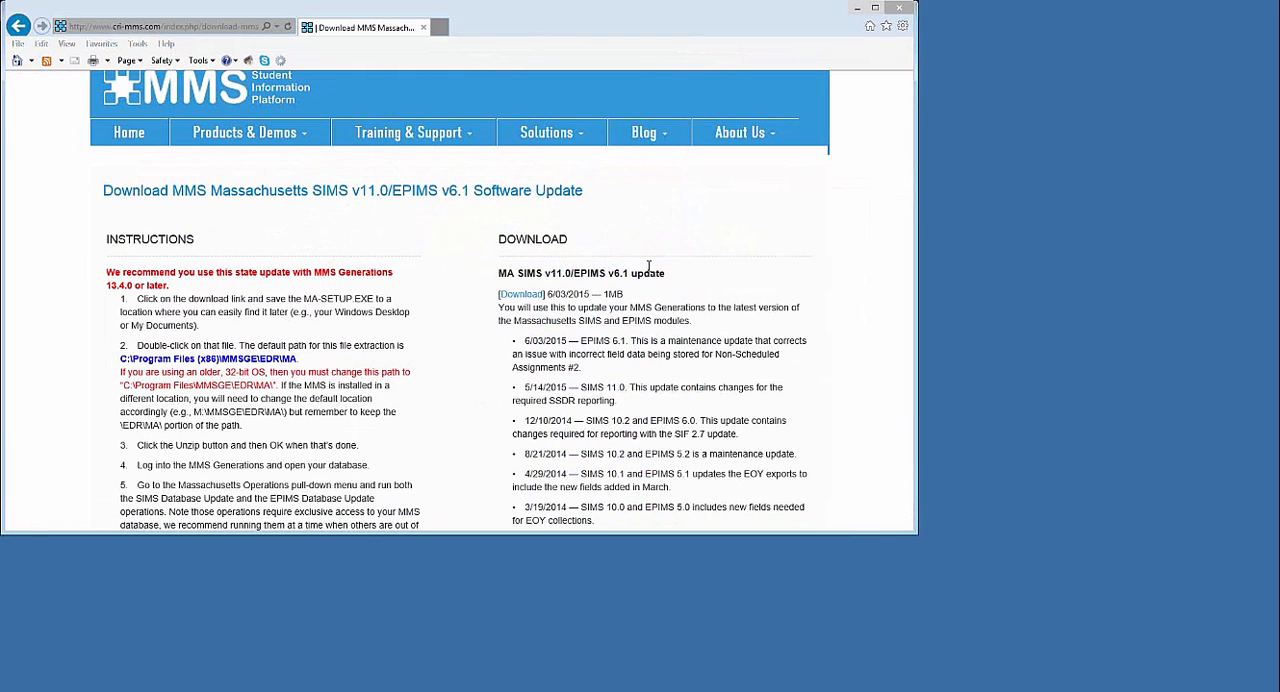
scroll(648, 270, down, 3)
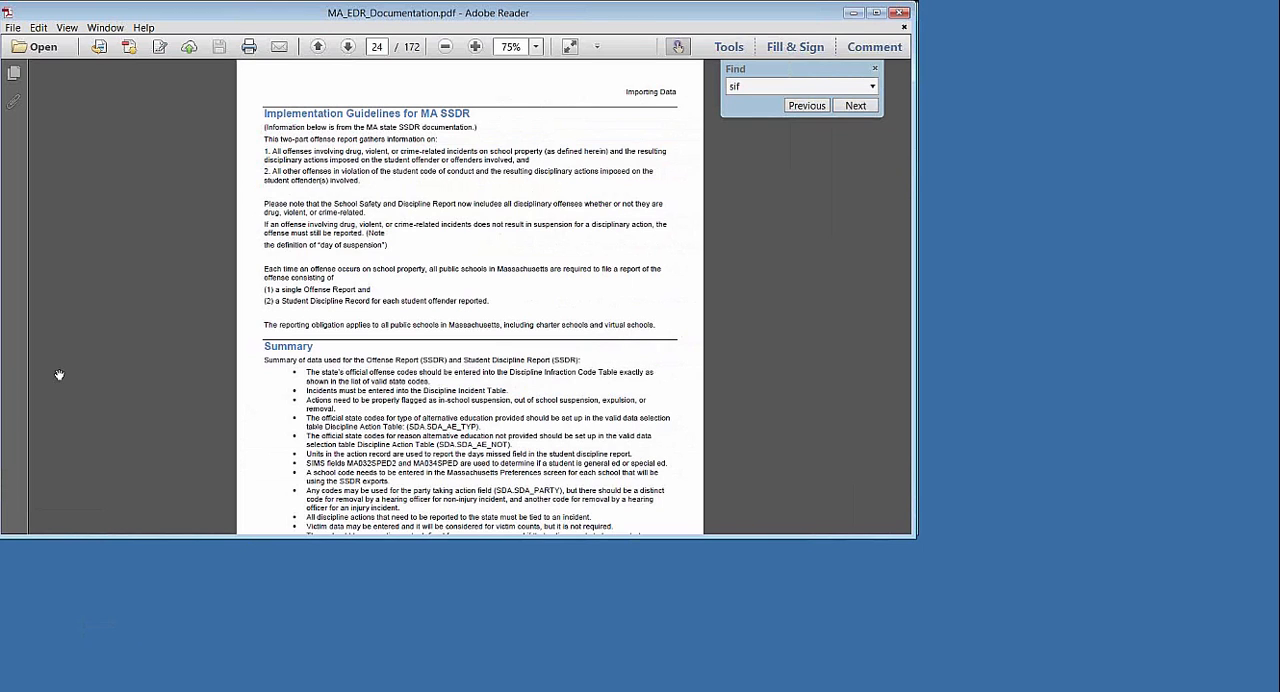
Read the MA SSDR implementation guidelines, summary, required MMS configuration and discipline code tables in MA_EDR_Documentation.pdf
scroll(366, 315, down, 4)
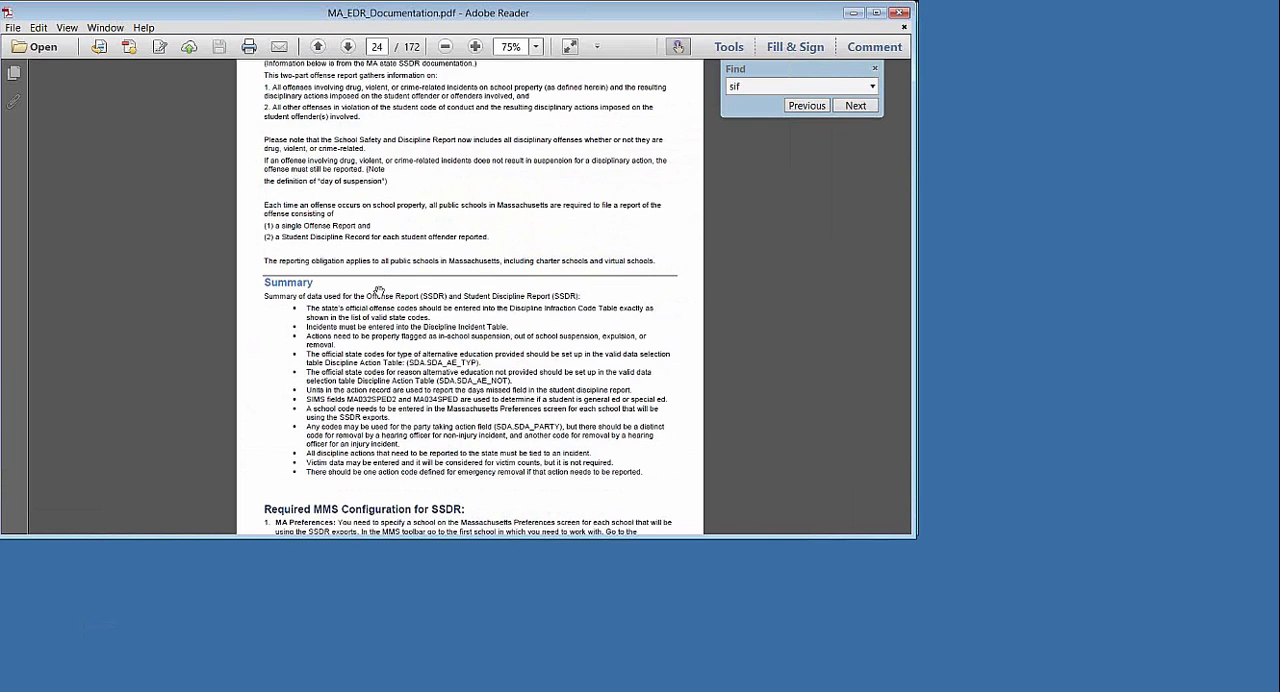
scroll(378, 289, down, 2)
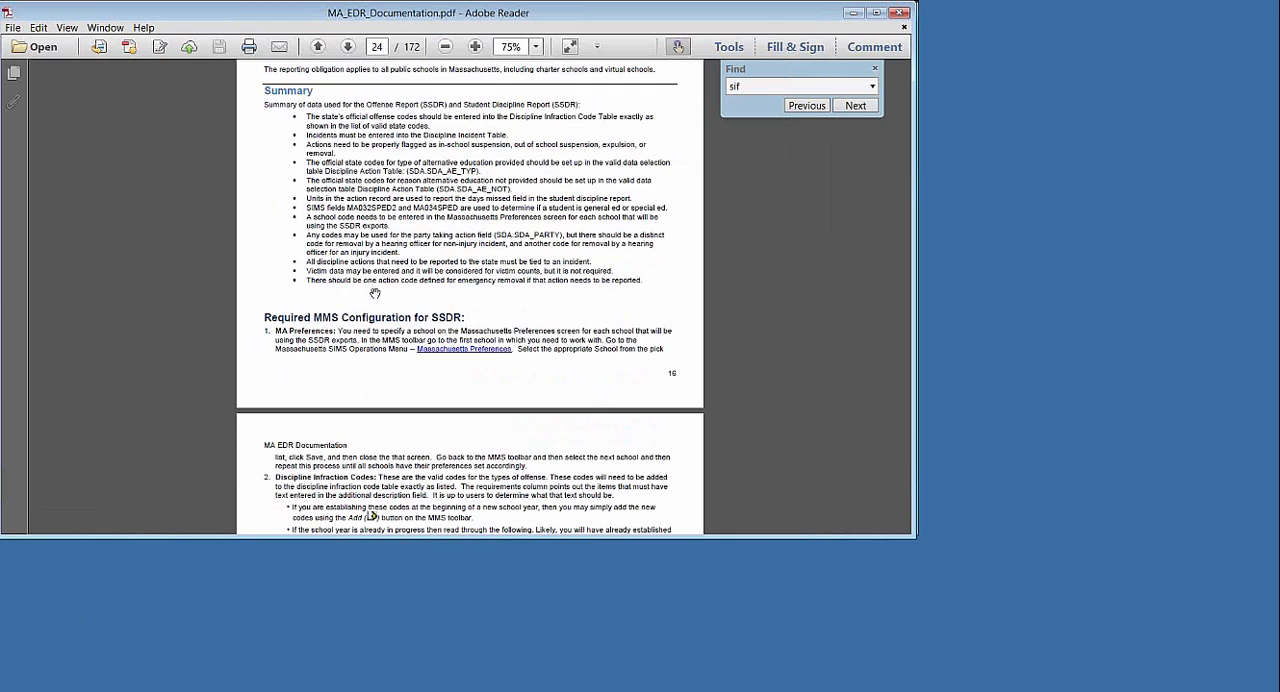
scroll(375, 293, down, 5)
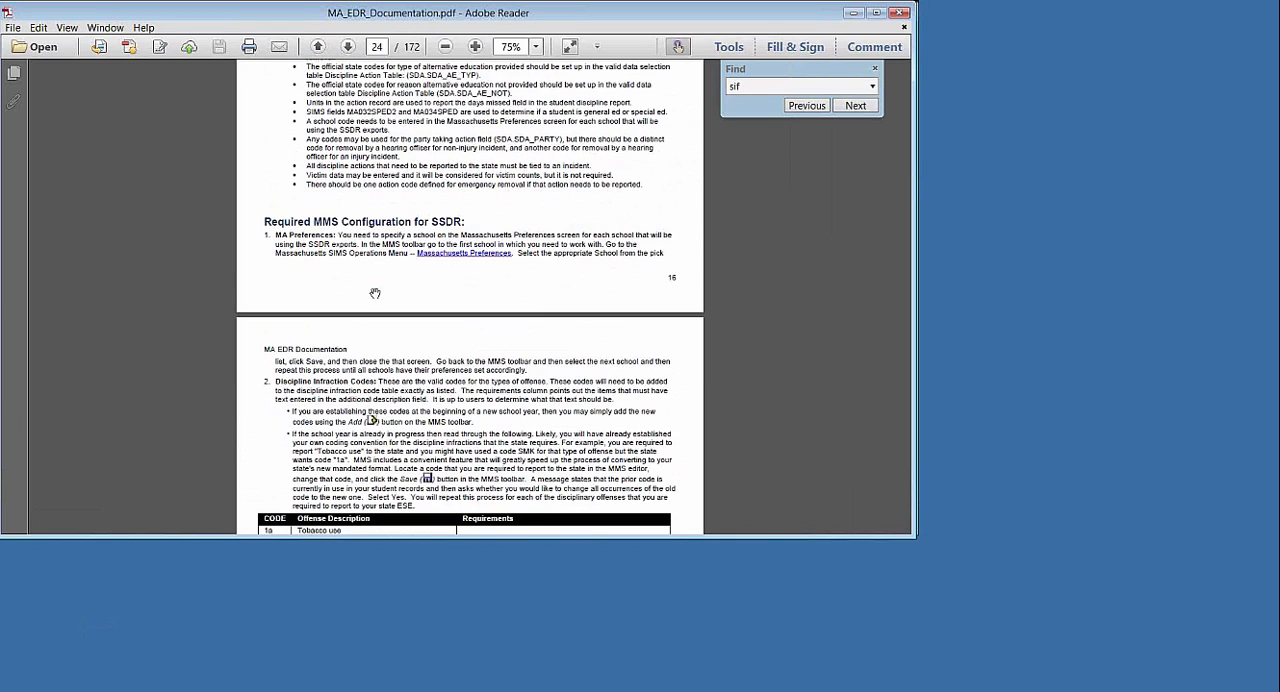
scroll(375, 293, down, 2)
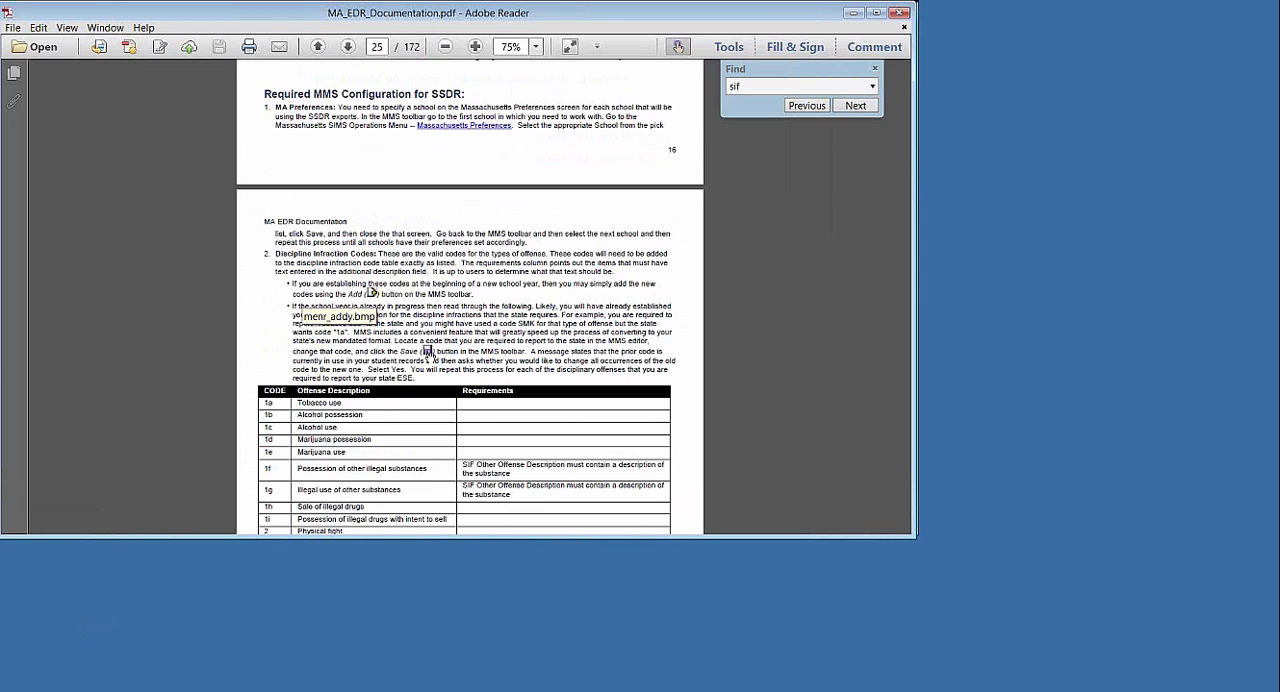
scroll(446, 327, down, 2)
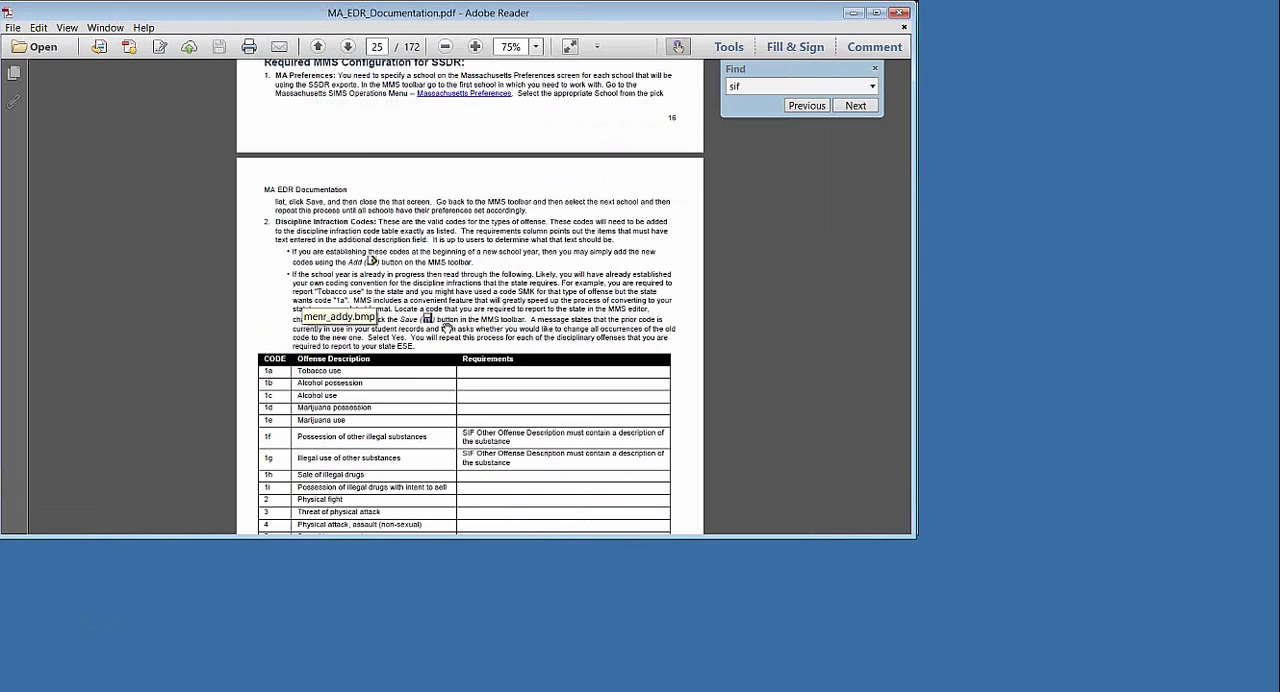
scroll(446, 327, down, 12)
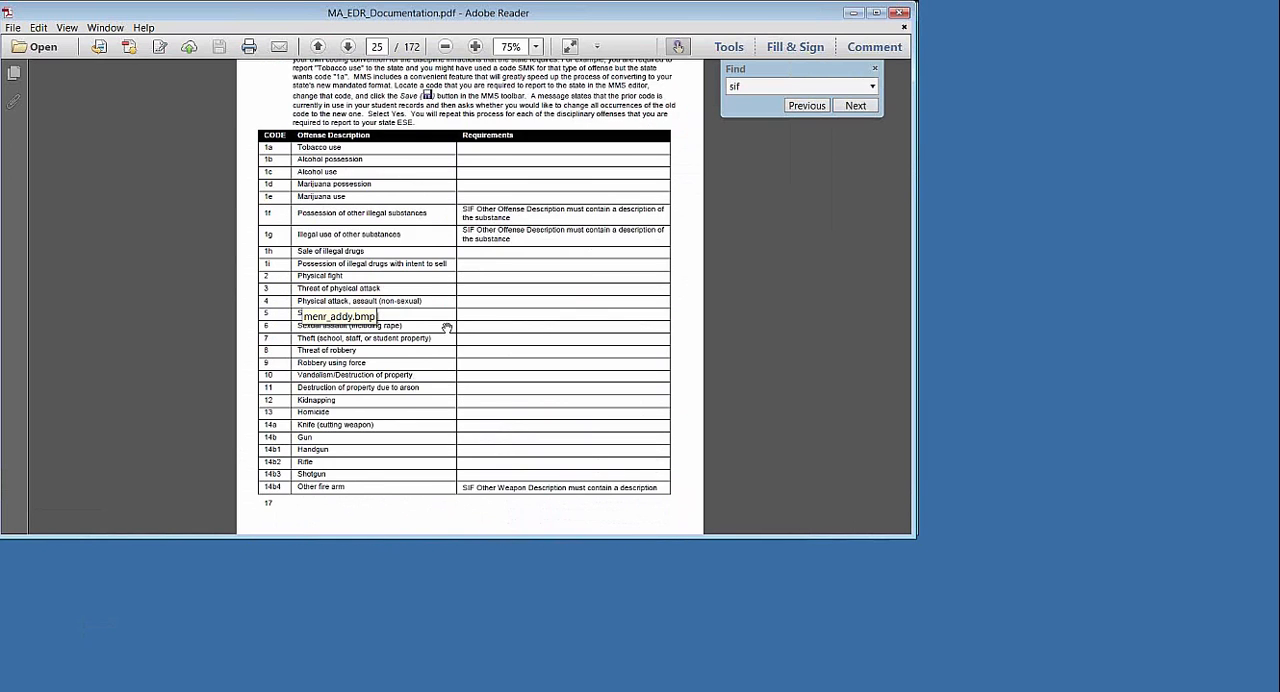
scroll(446, 325, down, 3)
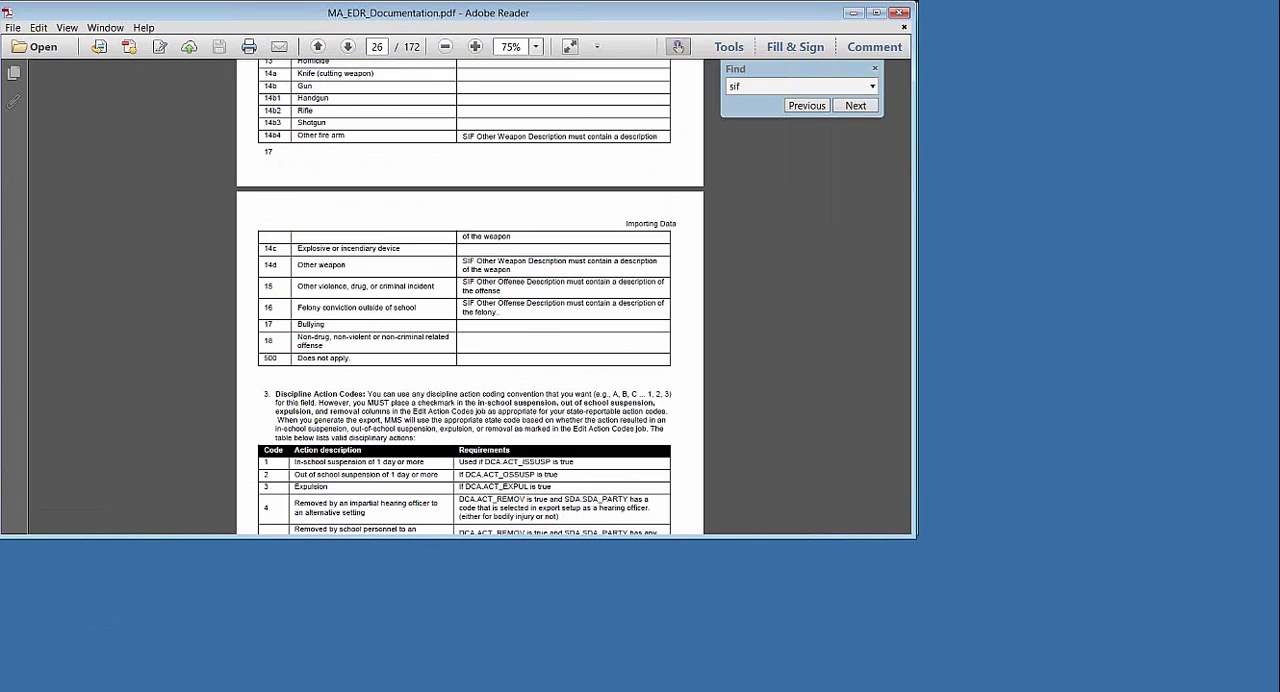
Switch to MMS Generations, review the discipline infraction codes and their involvement flags, and save and close that list
key(alt+Tab)
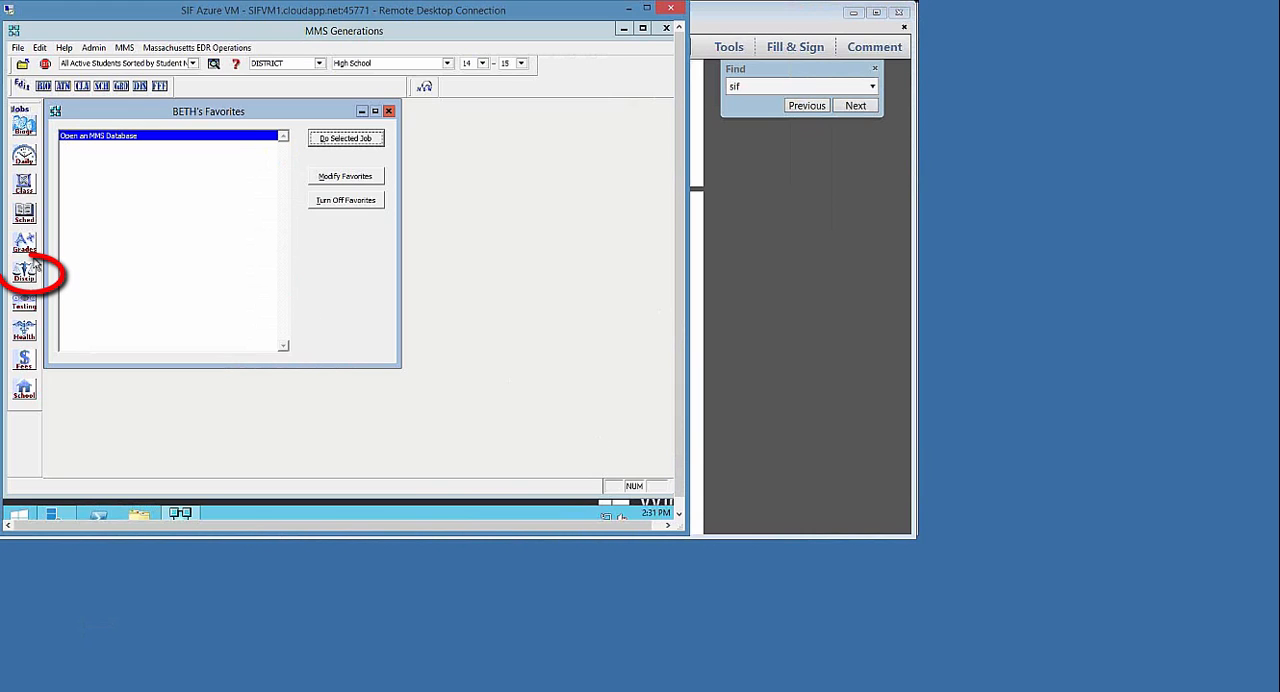
click(27, 278)
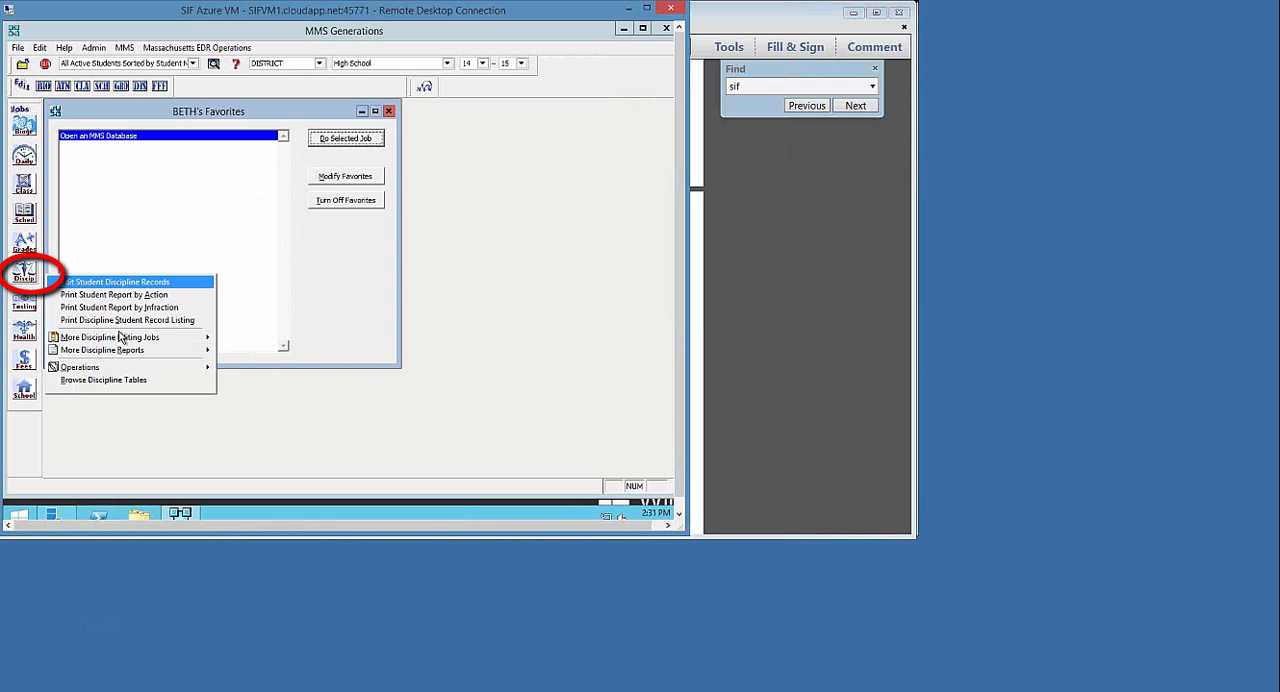
mouse_move(121, 340)
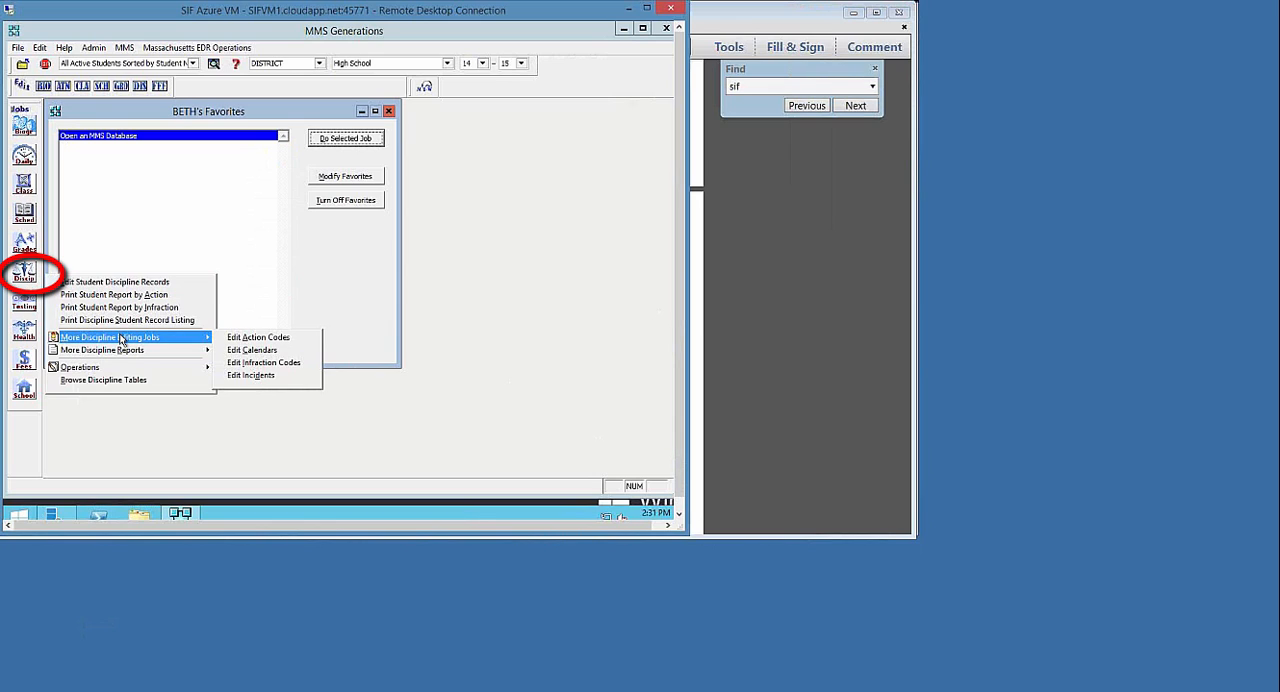
click(305, 364)
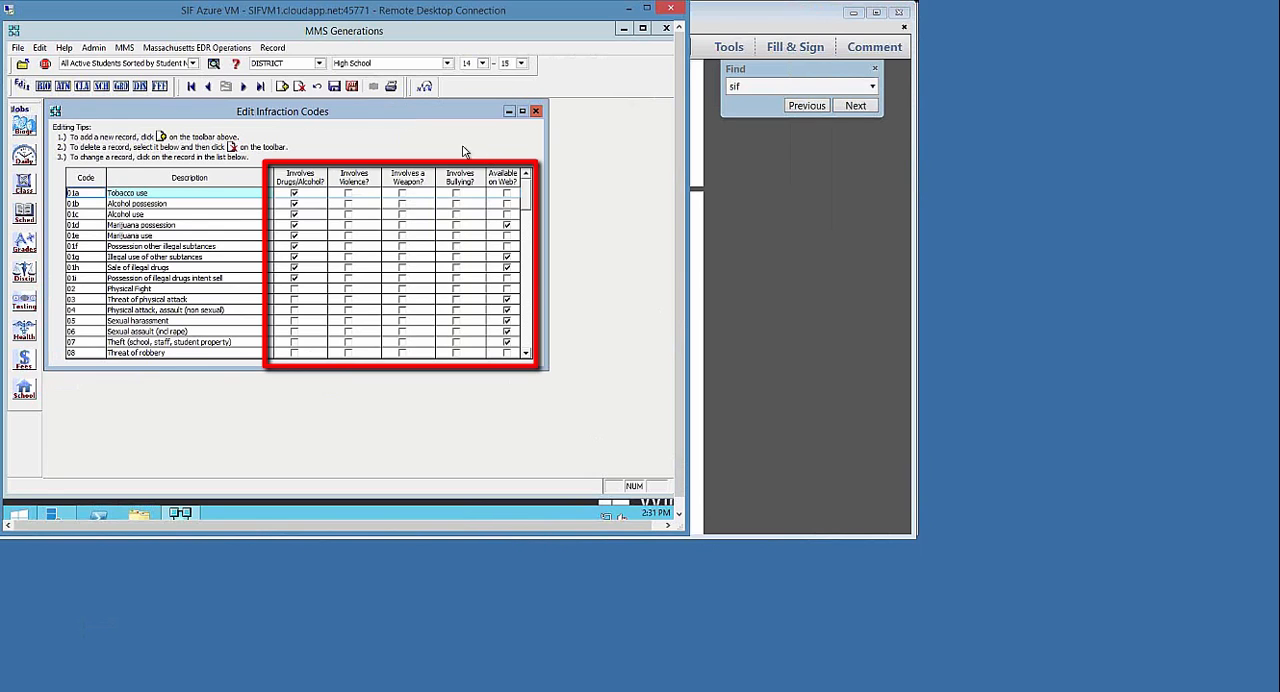
click(351, 88)
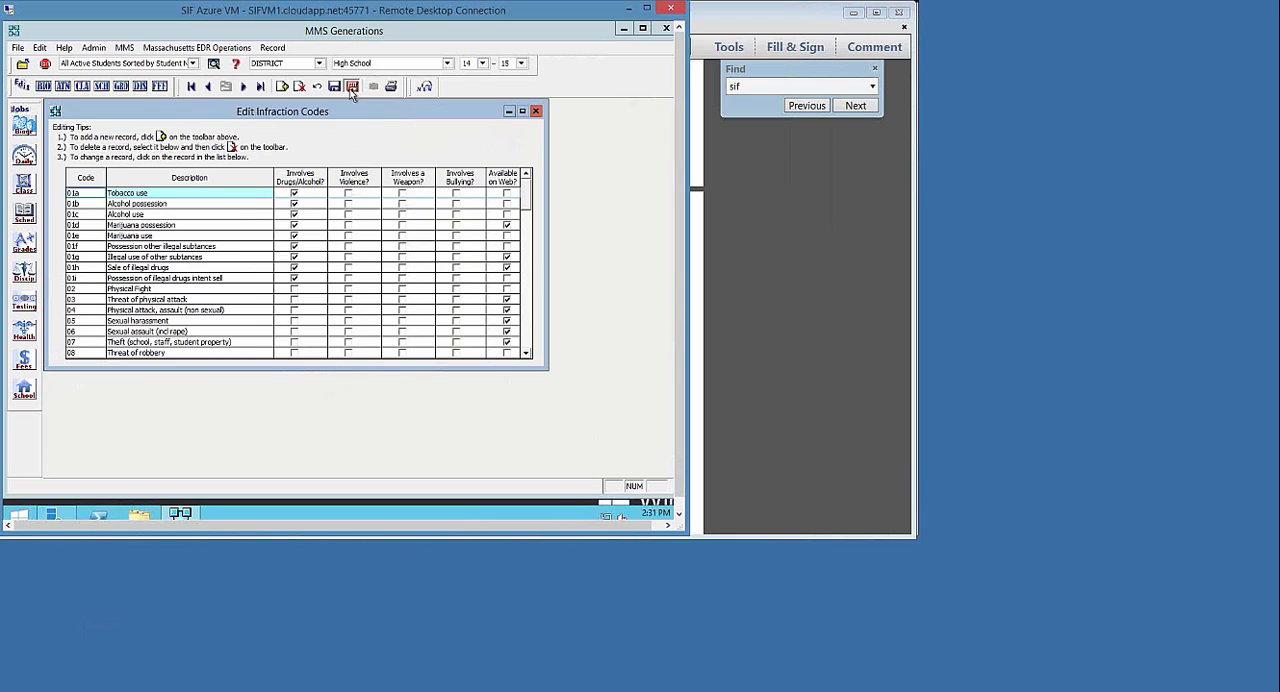
Open the discipline action codes, review their suspension, removal and expulsion flags, and save and close the list
click(28, 275)
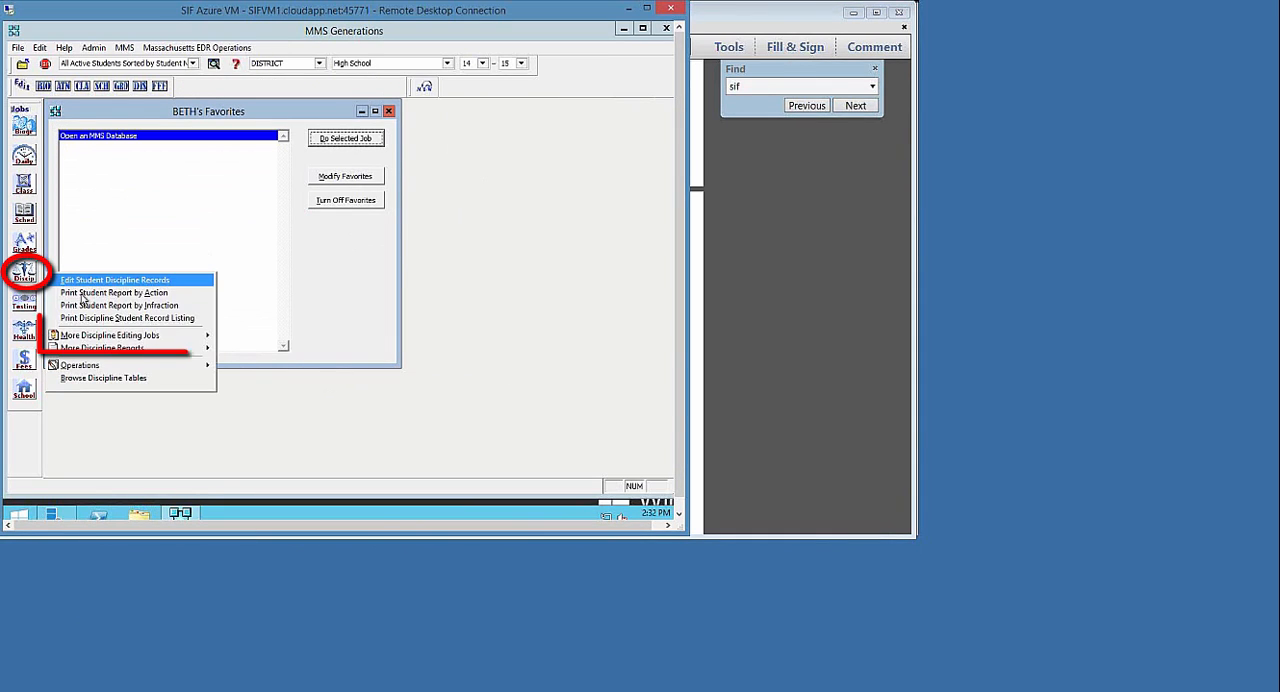
mouse_move(160, 338)
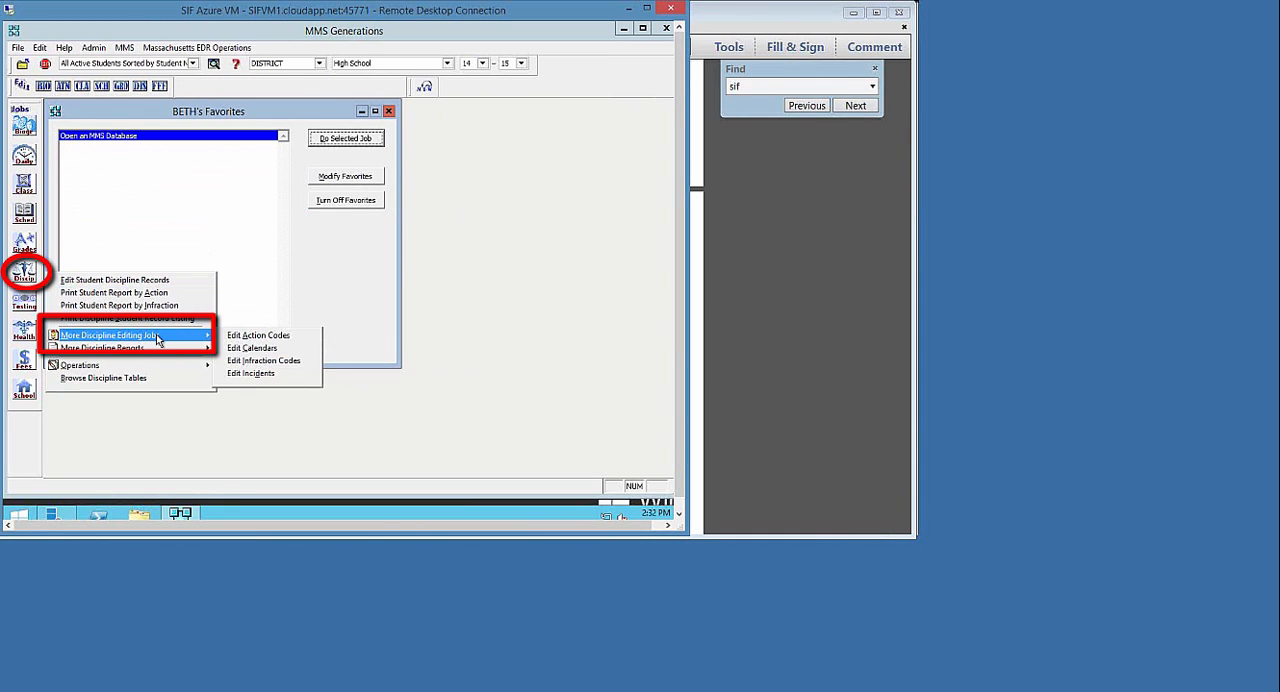
click(296, 336)
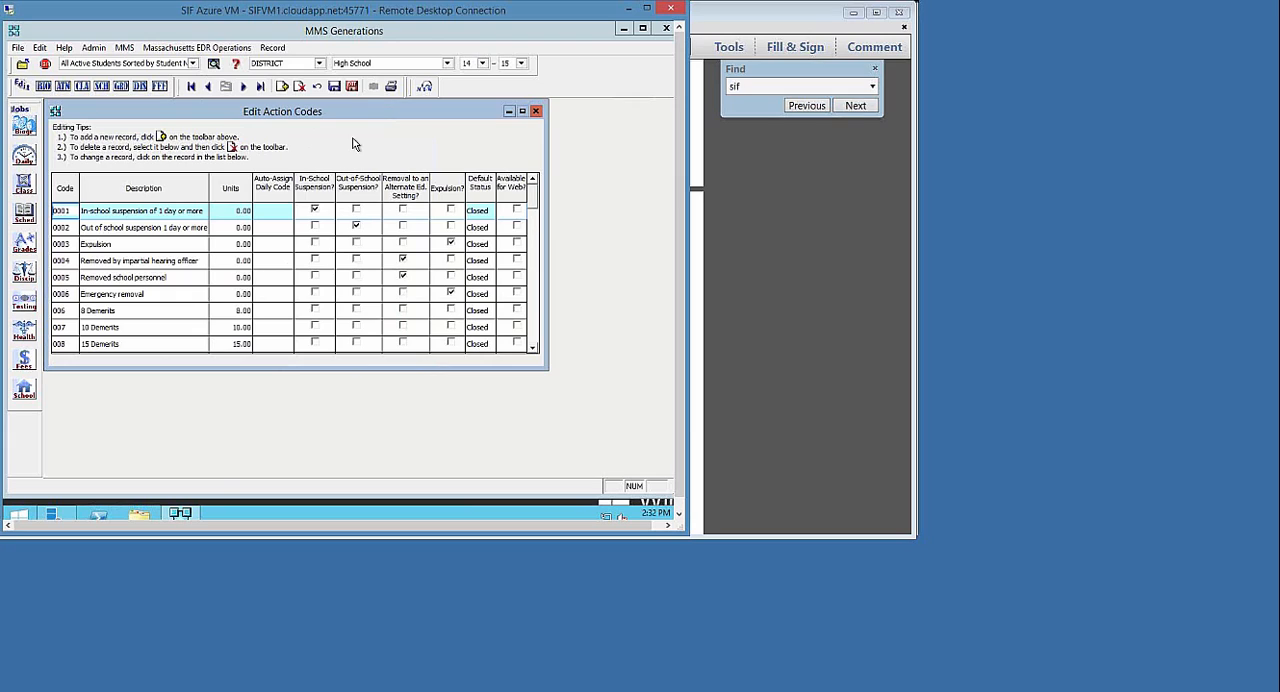
click(351, 87)
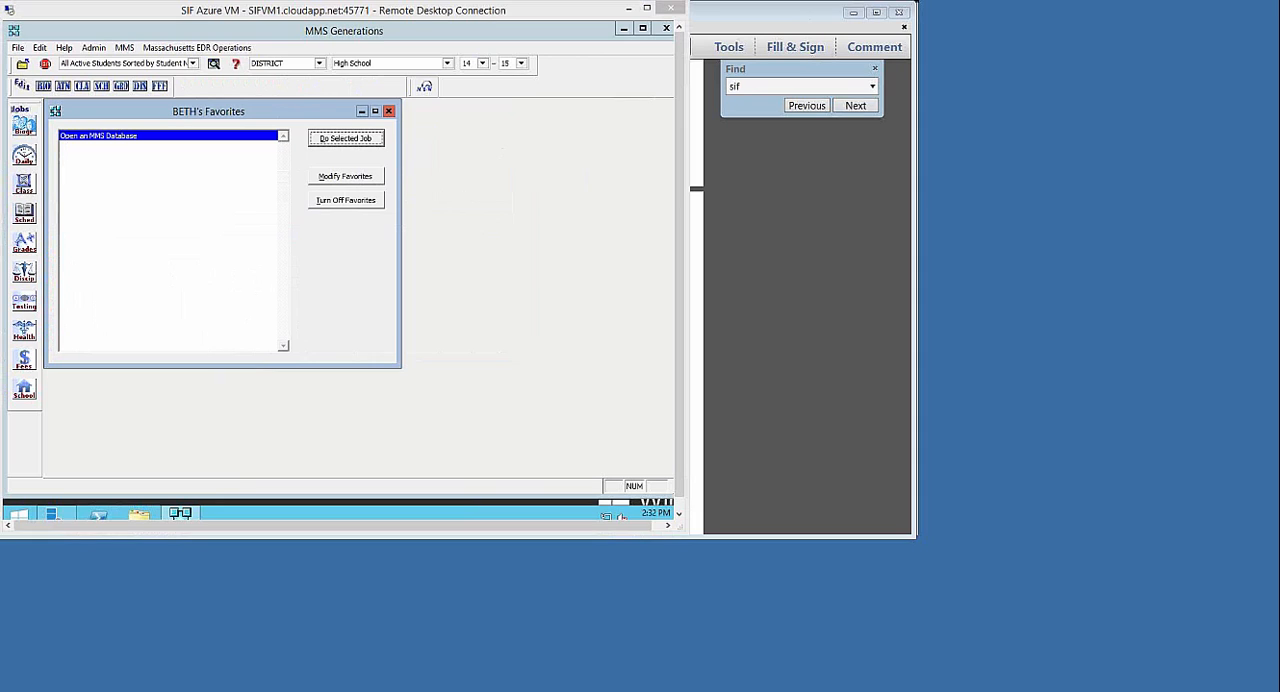
Open the discipline incidents for editing
click(34, 275)
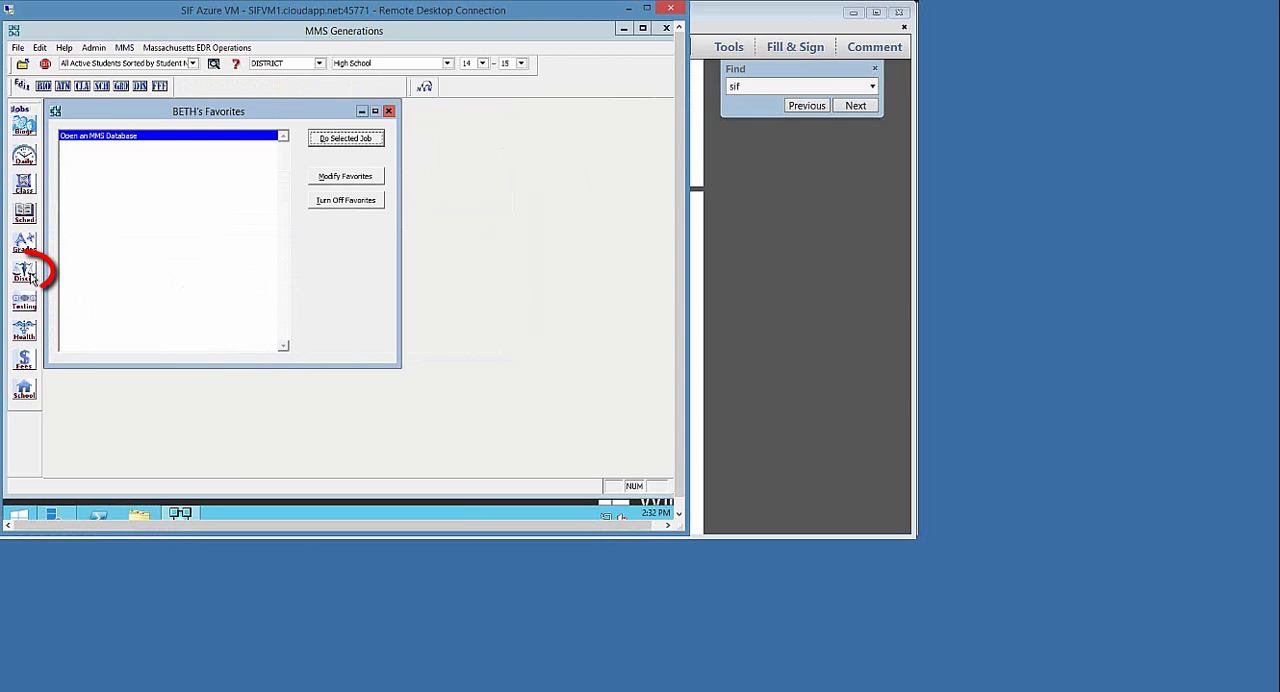
mouse_move(140, 338)
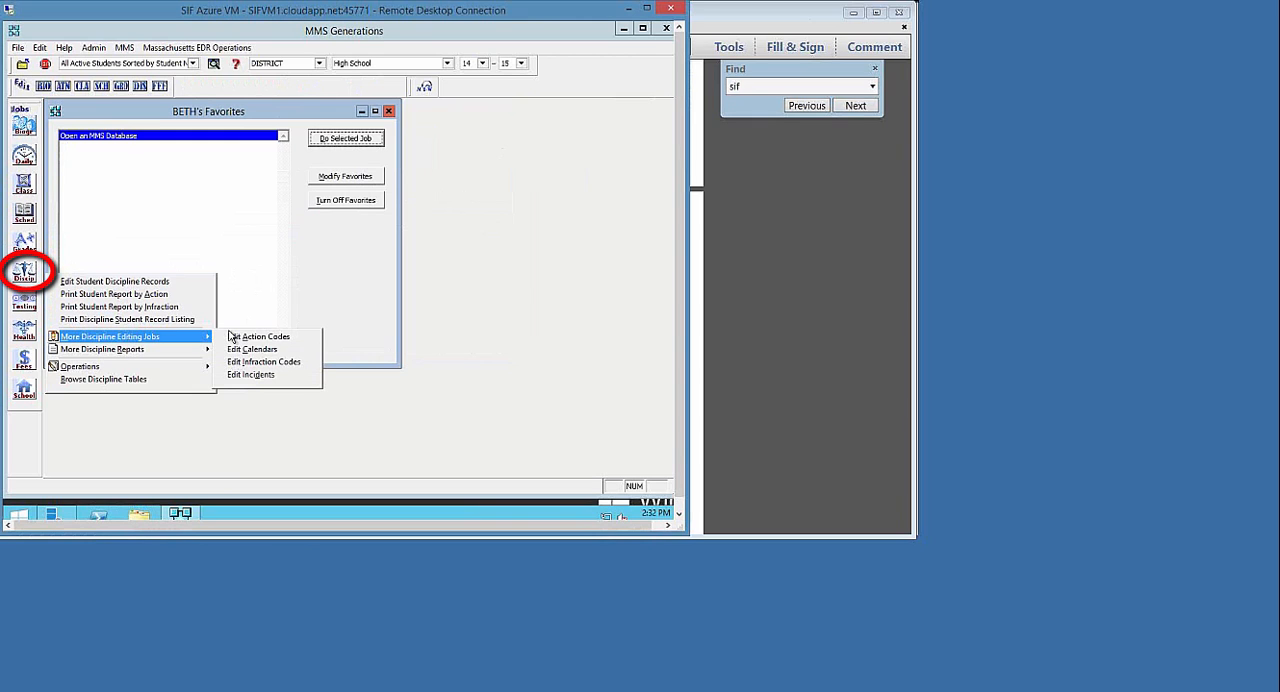
click(297, 376)
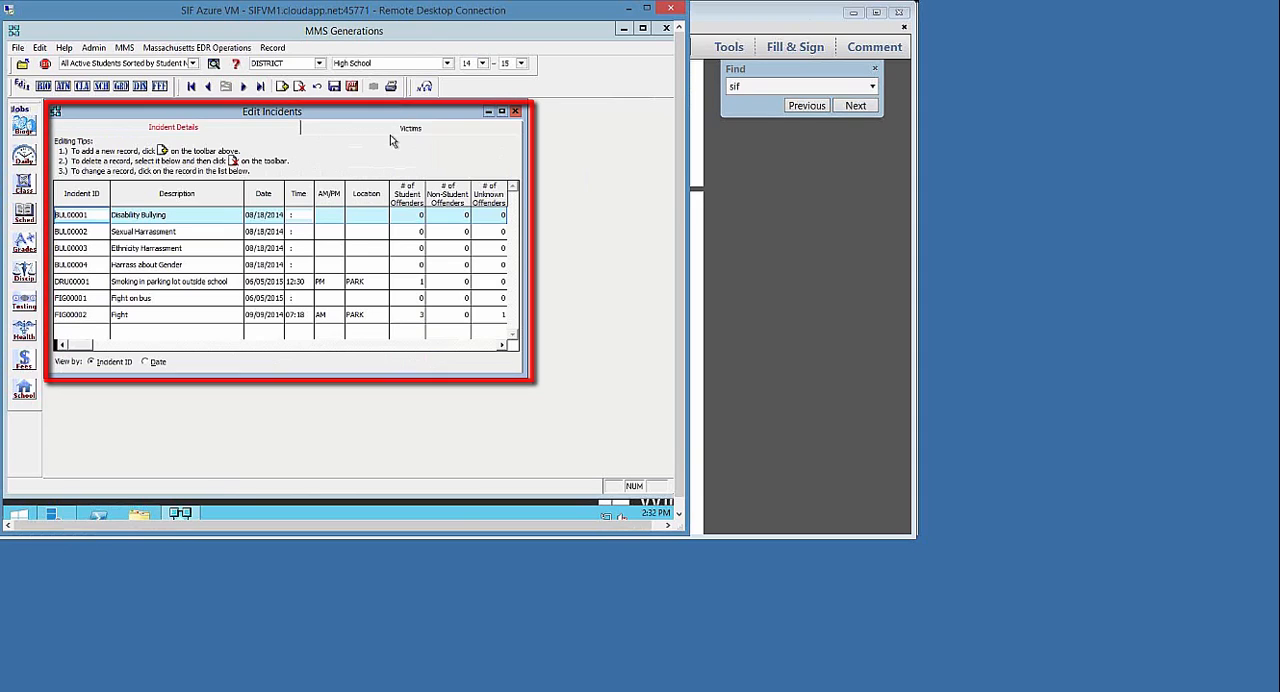
Add a new incident using the prefix DRU and the suggested next sequential ID, DRU00002
click(282, 87)
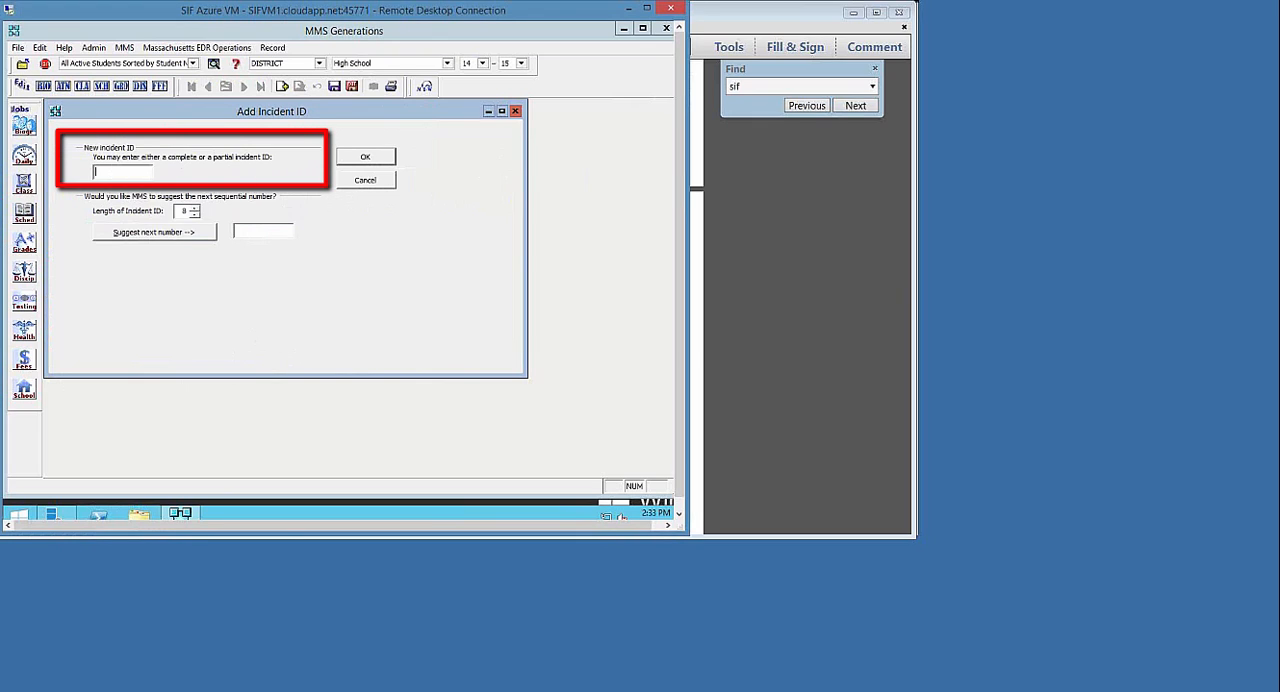
text(VEC)
key(BackSpace)
key(BackSpace)
key(BackSpace)
text(DRU)
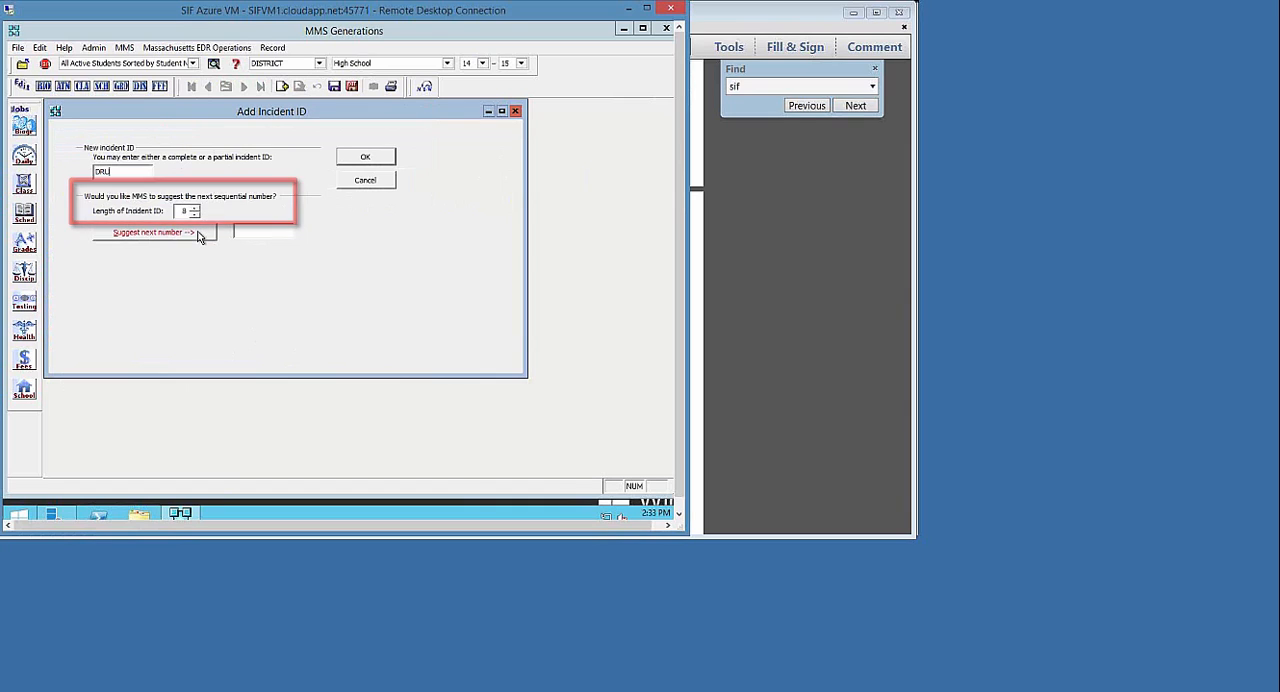
click(198, 236)
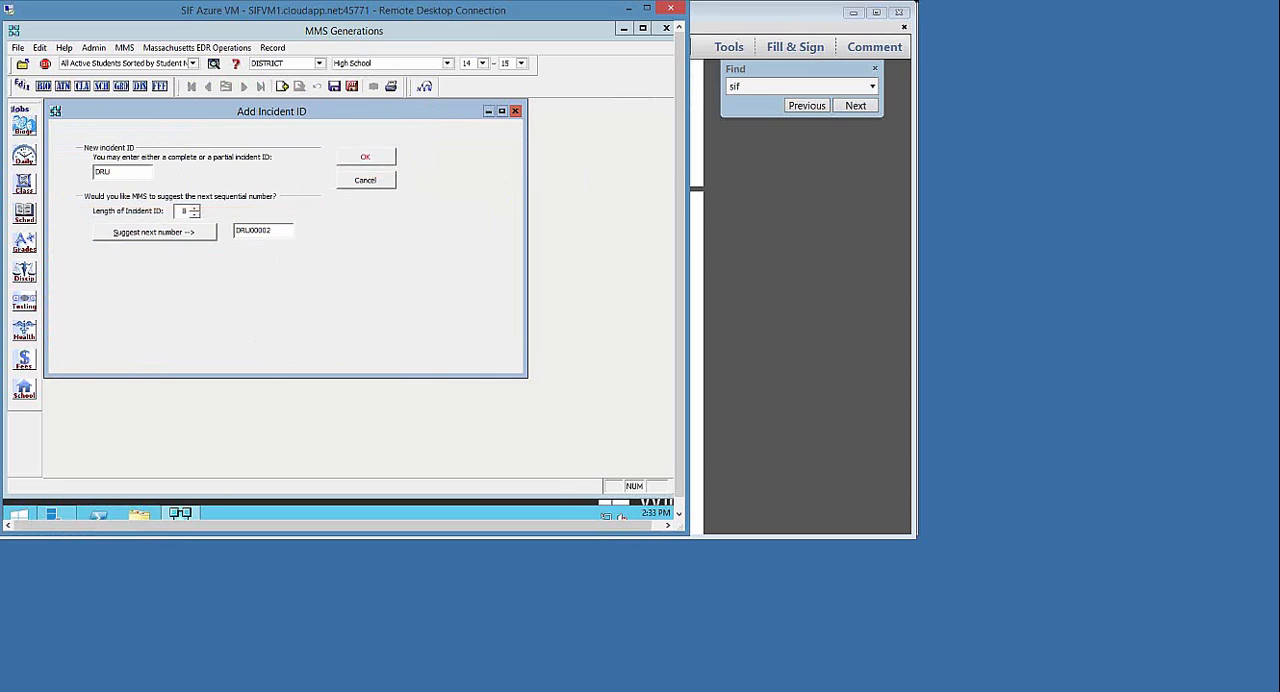
click(379, 158)
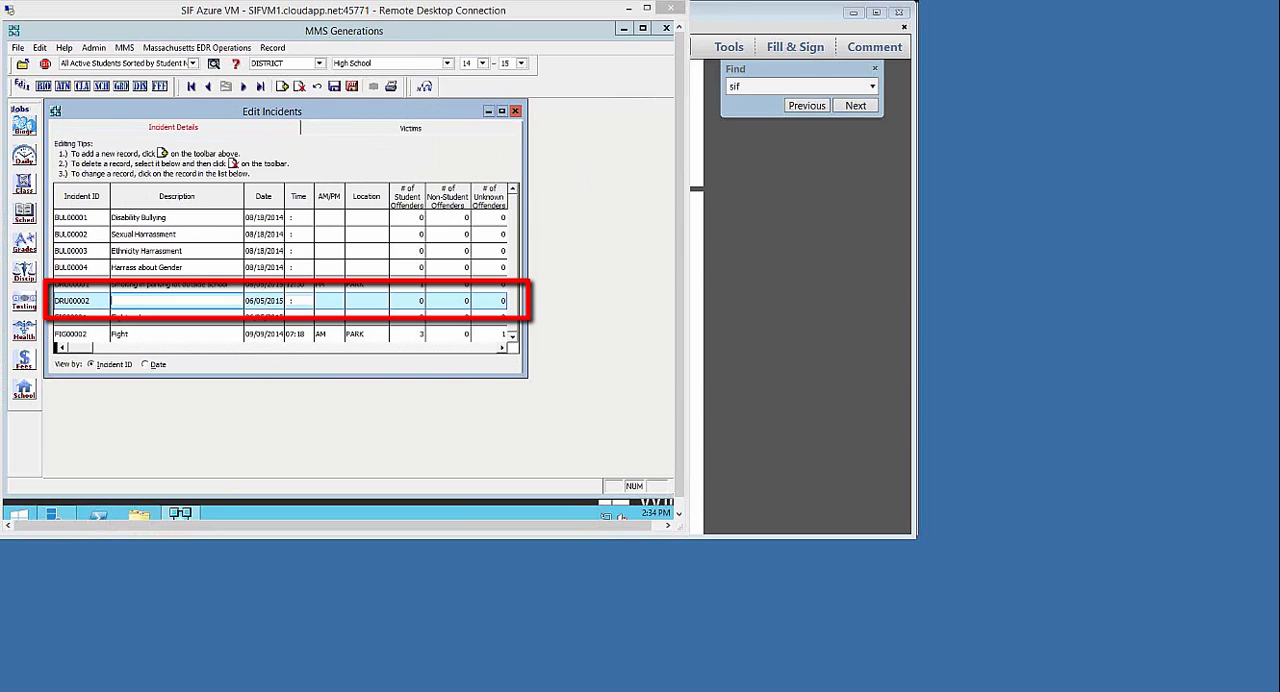
Describe incident DRU00002 as "Smoking" and set its time to 02:30 PM
text(Smoking)
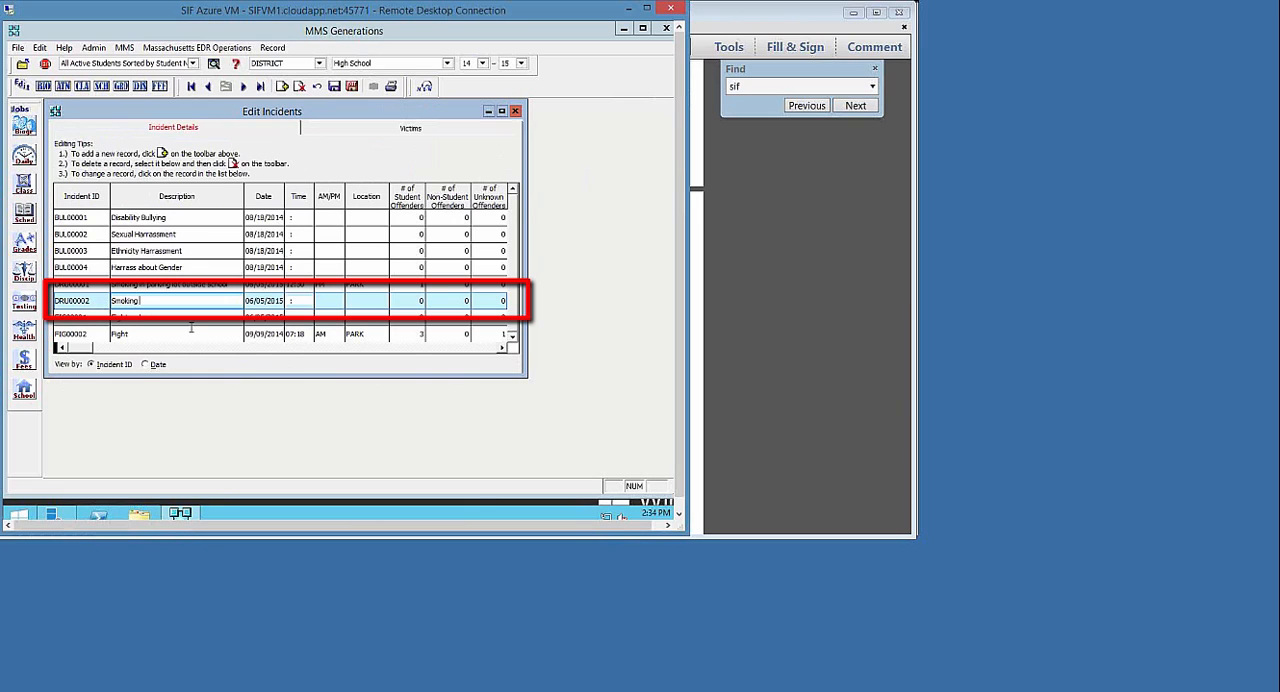
click(289, 300)
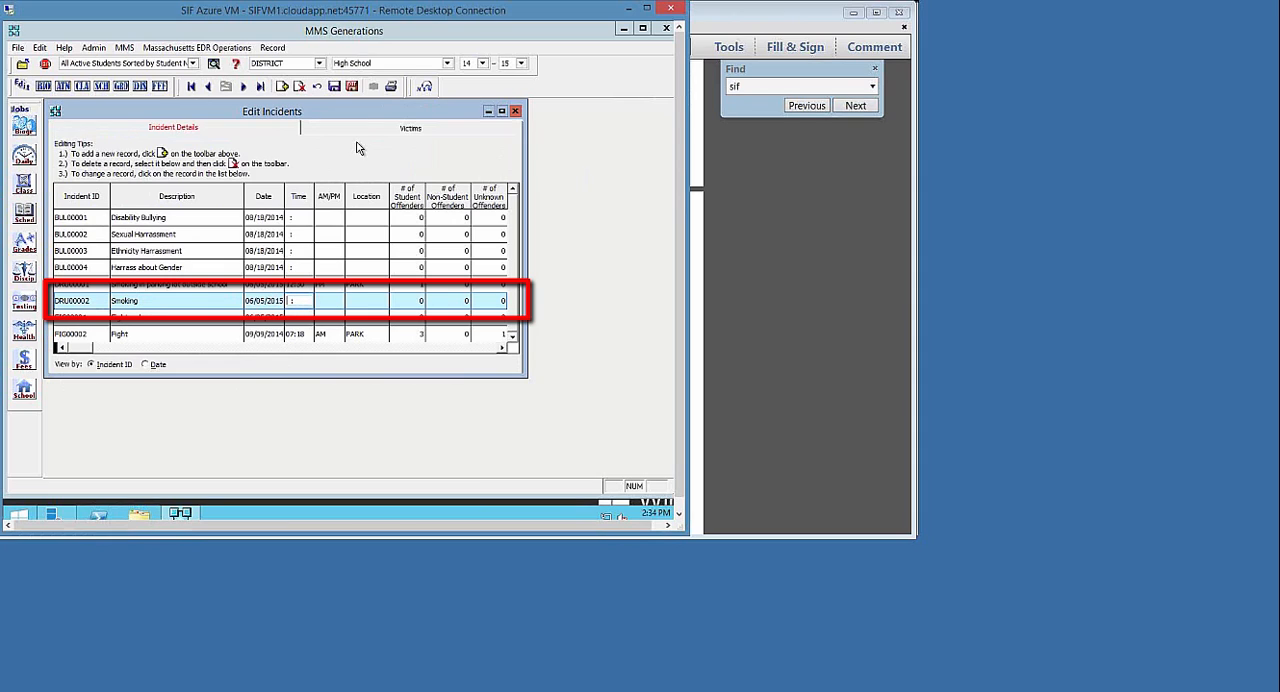
text(023)
click(324, 301)
click(337, 301)
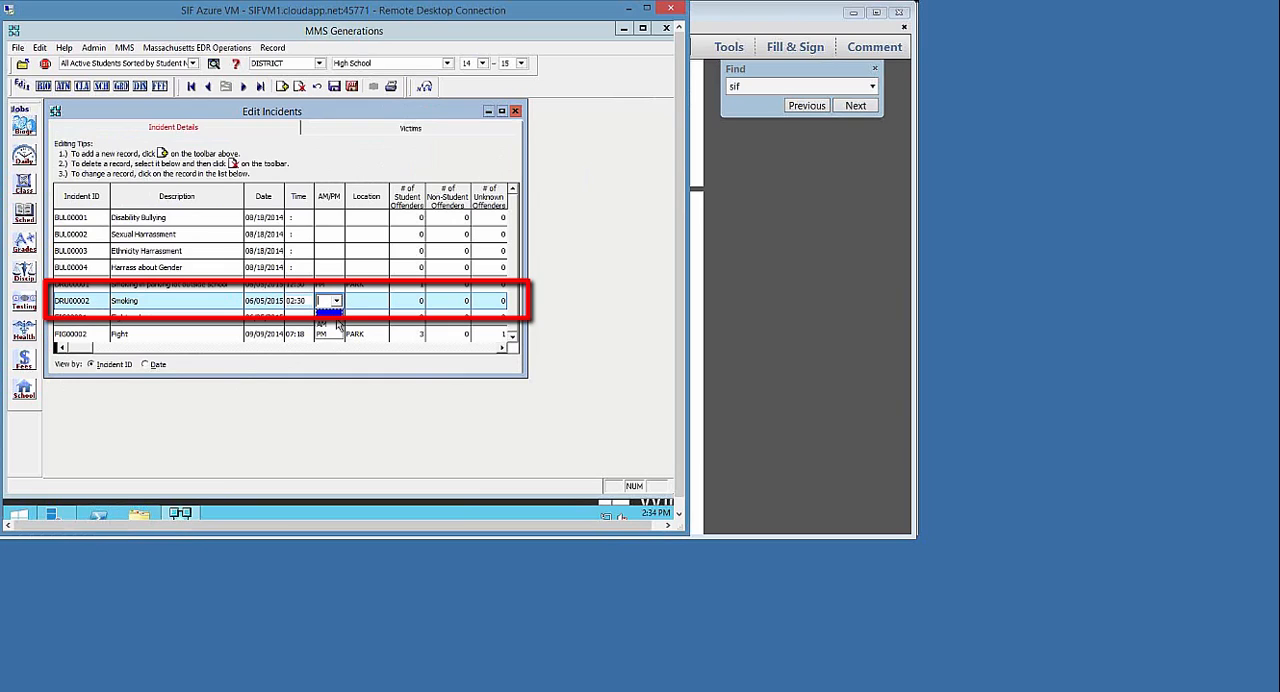
click(332, 335)
Set the location of the new smoking incident to EVEN (School sponsored event)
click(353, 302)
click(568, 361)
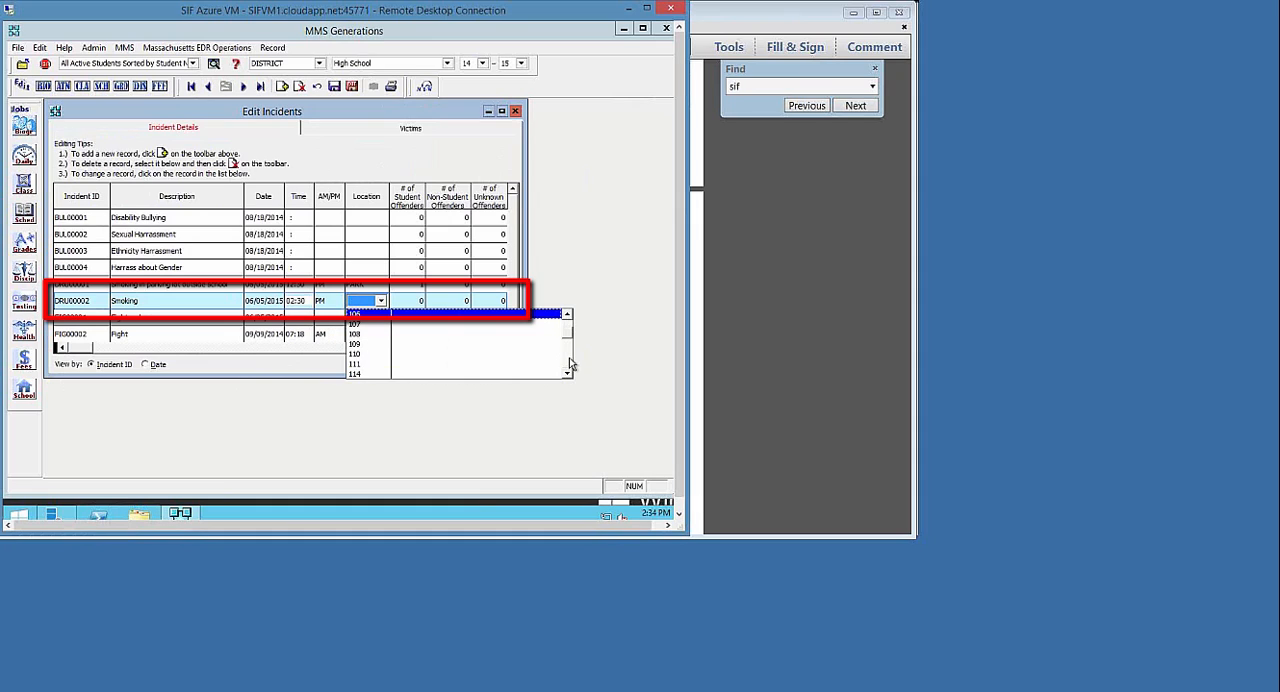
click(568, 360)
click(568, 359)
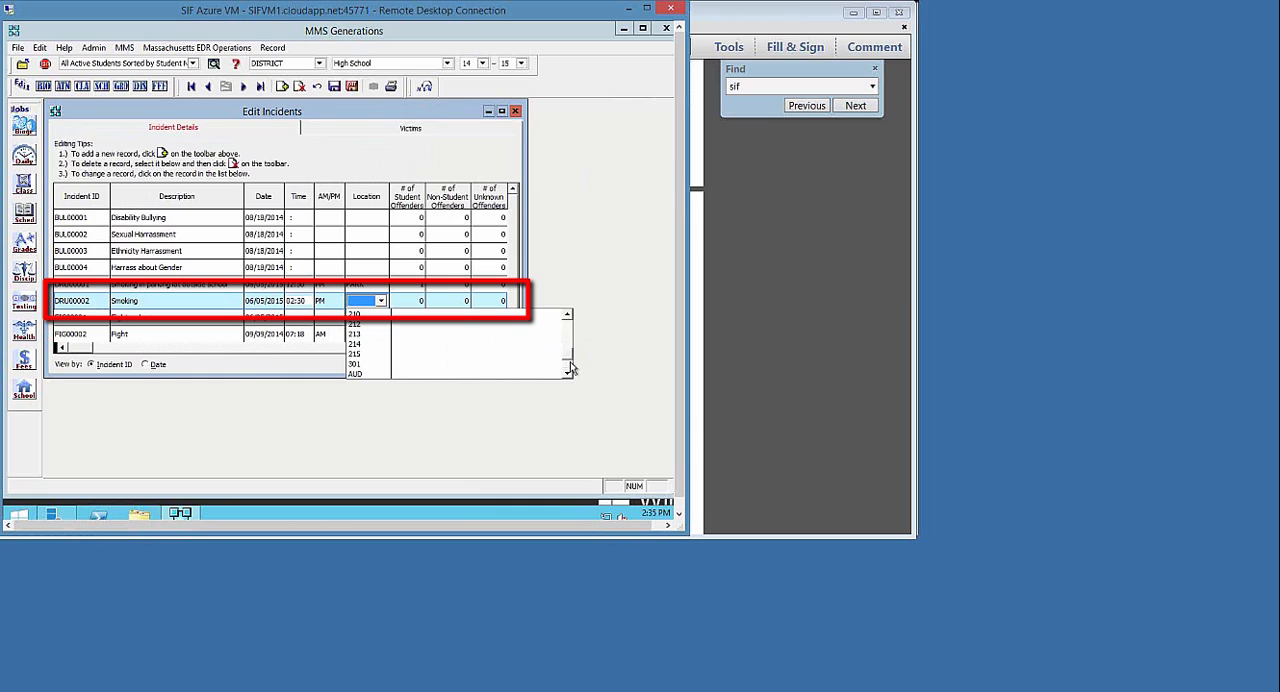
click(570, 367)
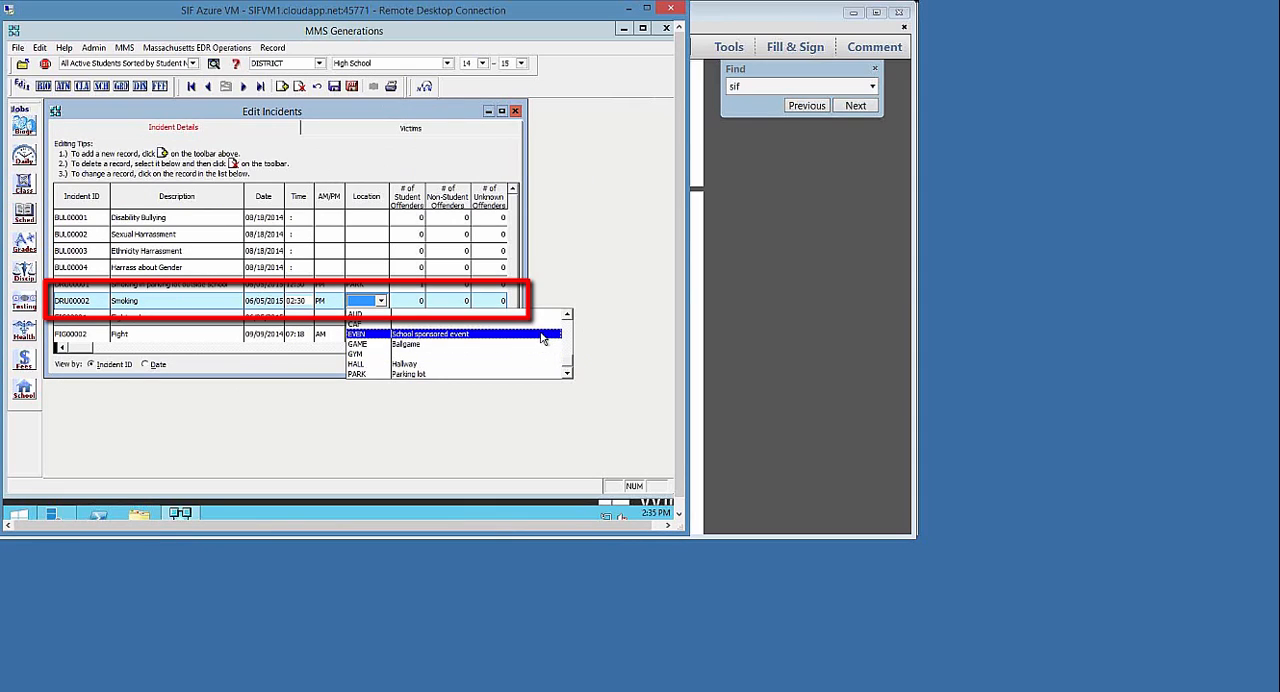
click(542, 338)
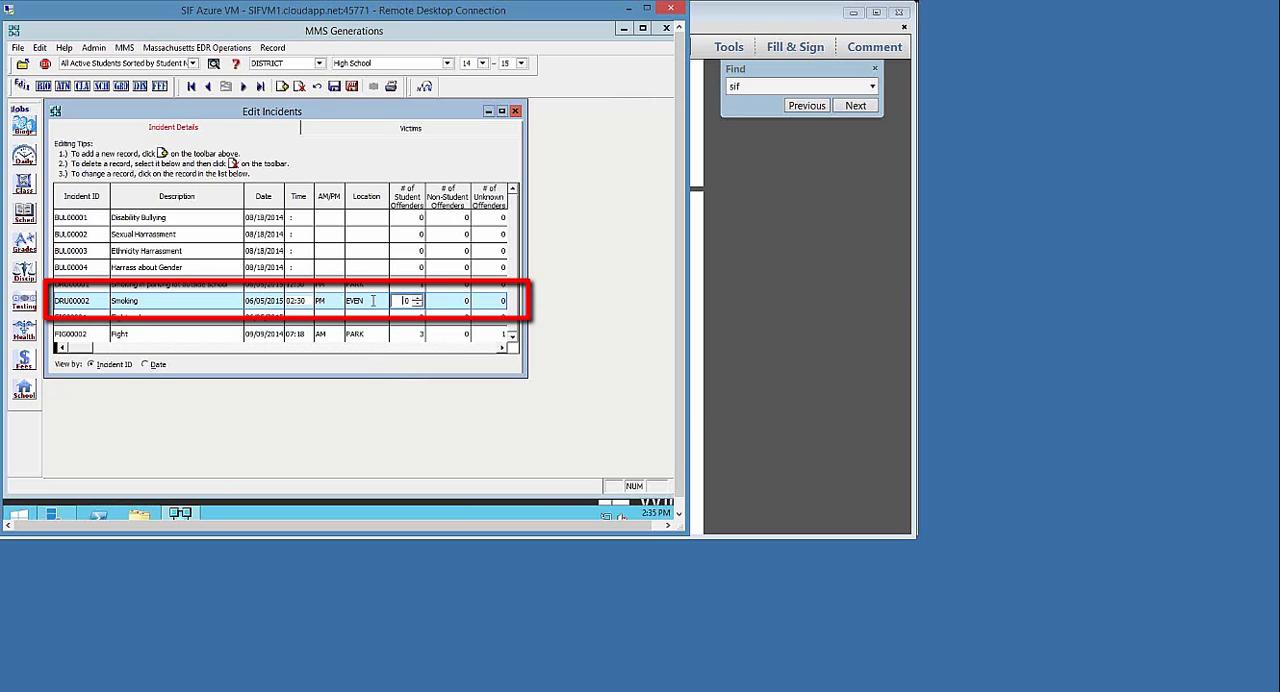
Increase the number of student offenders for the new smoking incident
click(503, 347)
click(503, 347)
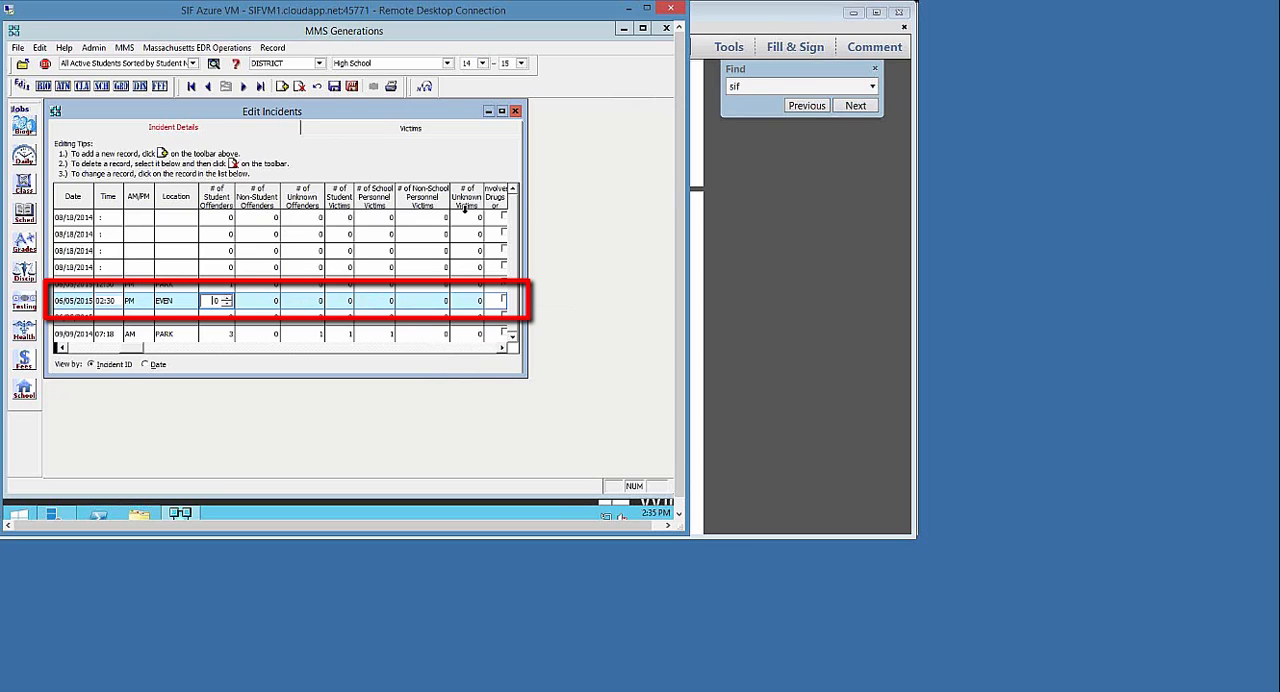
click(227, 299)
Mark the new smoking incident as involving drugs or alcohol
click(502, 349)
click(502, 349)
click(502, 349)
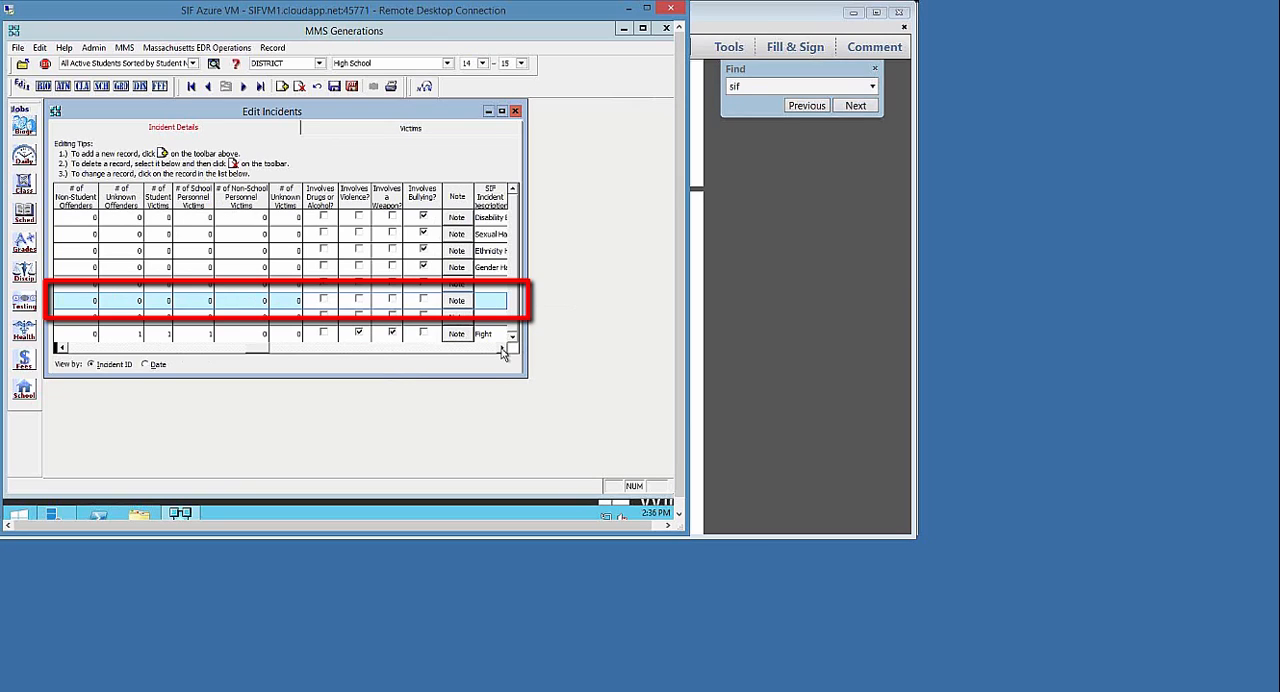
click(323, 300)
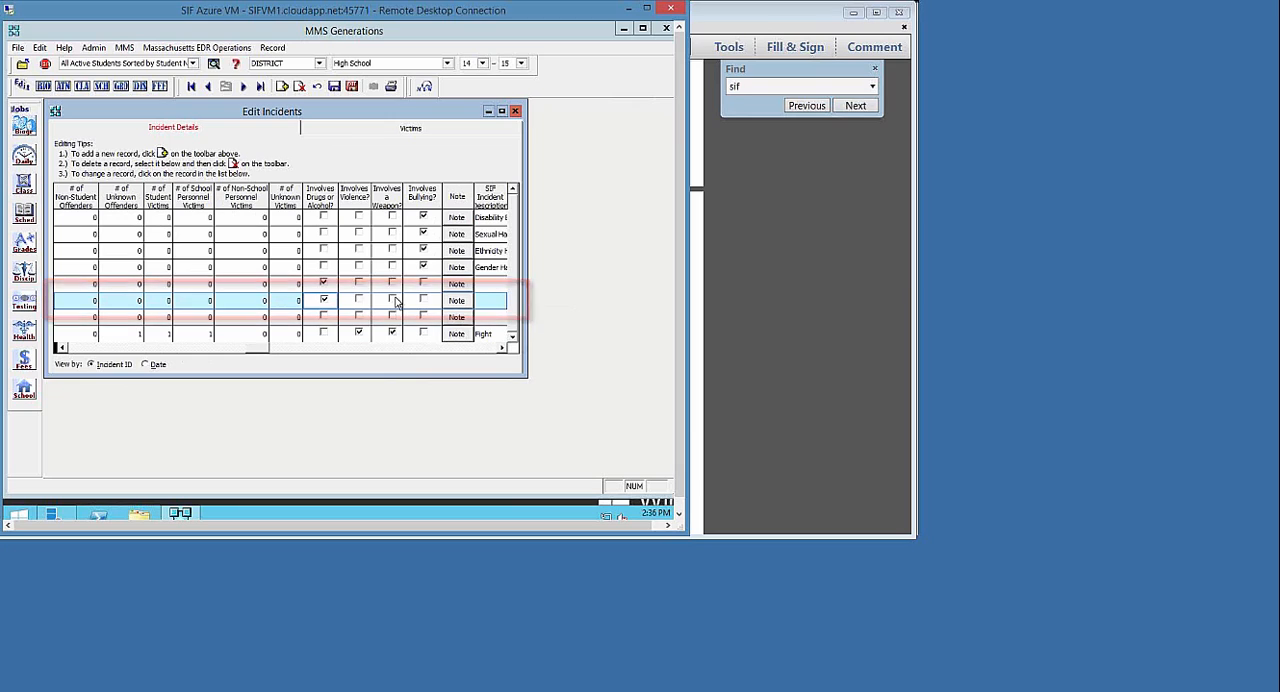
Add the note "Sample note - smoking at school event after school, parent notified" to the smoking incident and reopen it to check the text
click(456, 302)
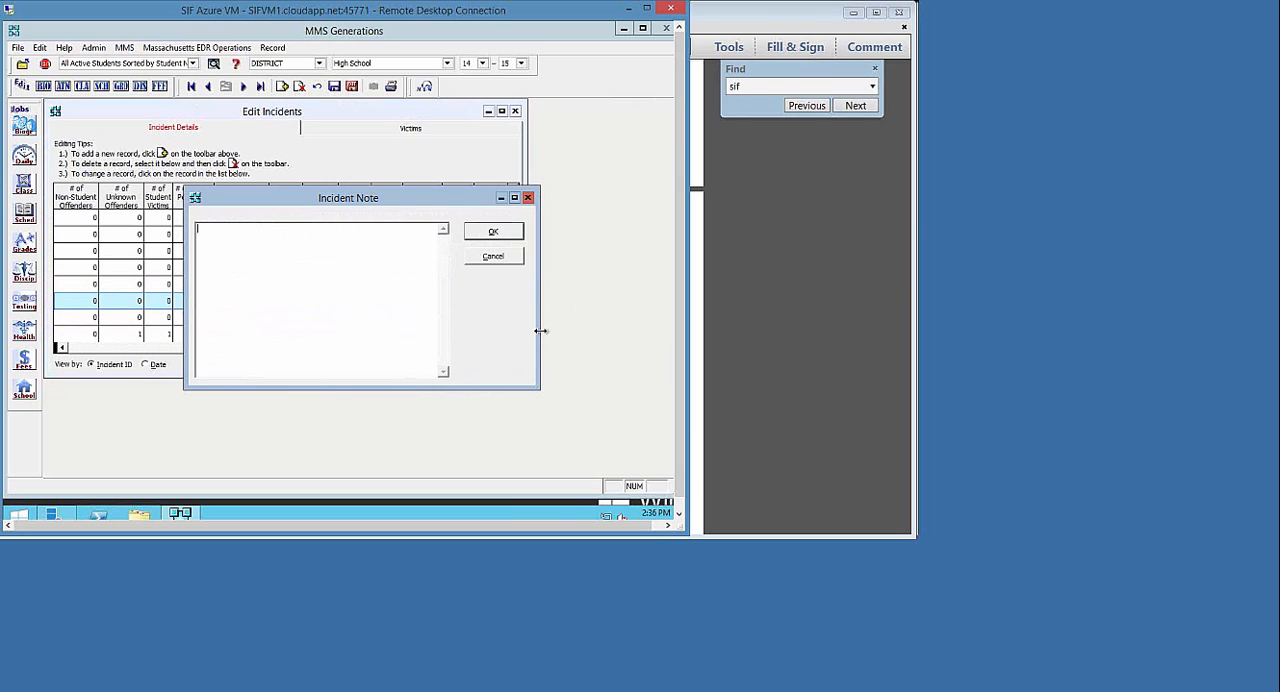
text(Sample note - smoking at)
text(school event after school, parent notified)
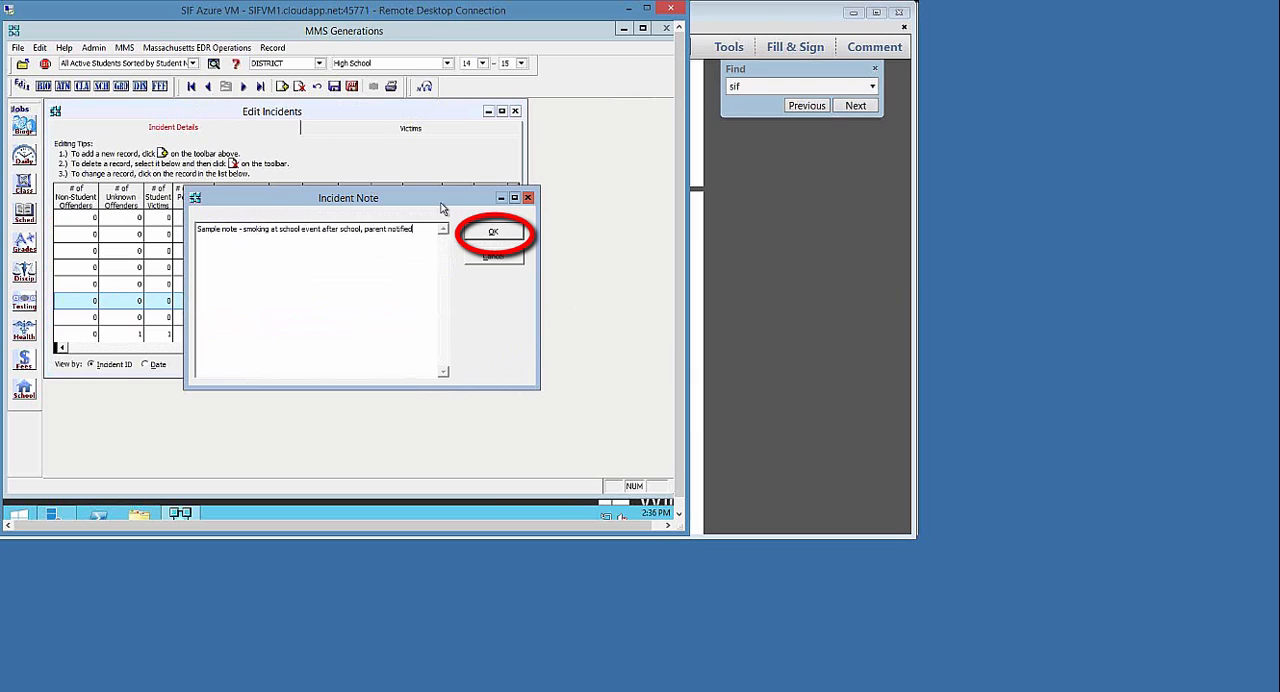
click(480, 235)
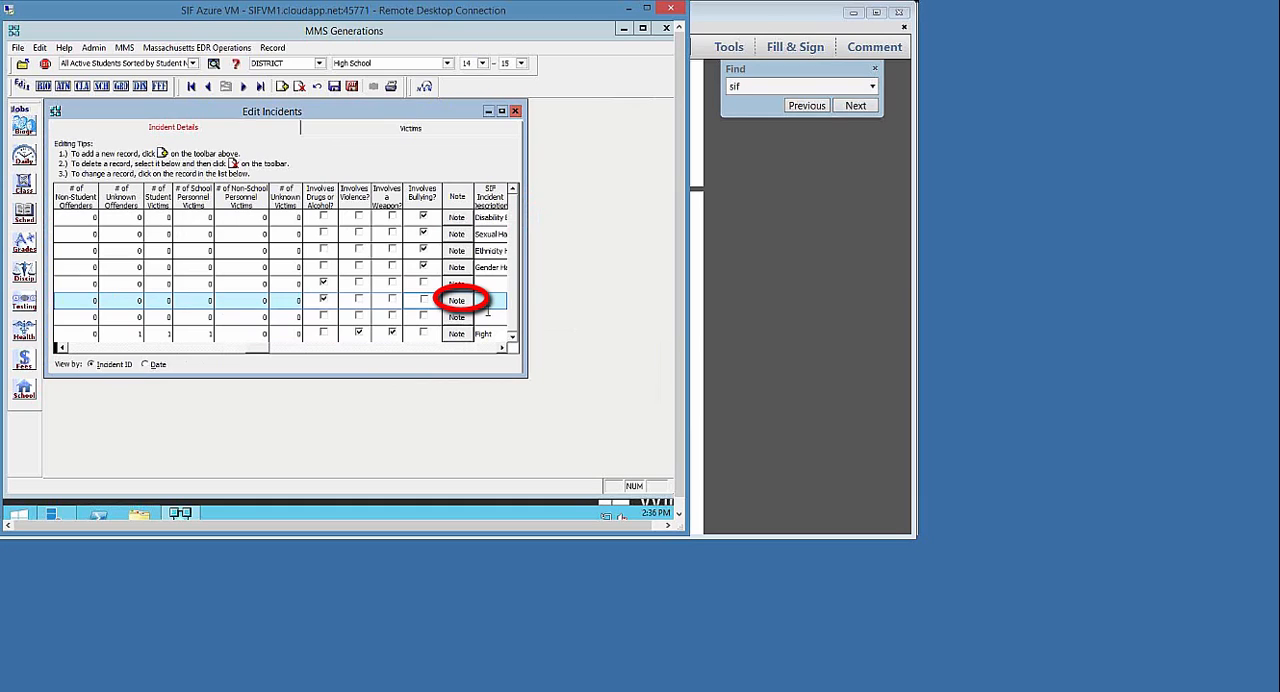
click(457, 300)
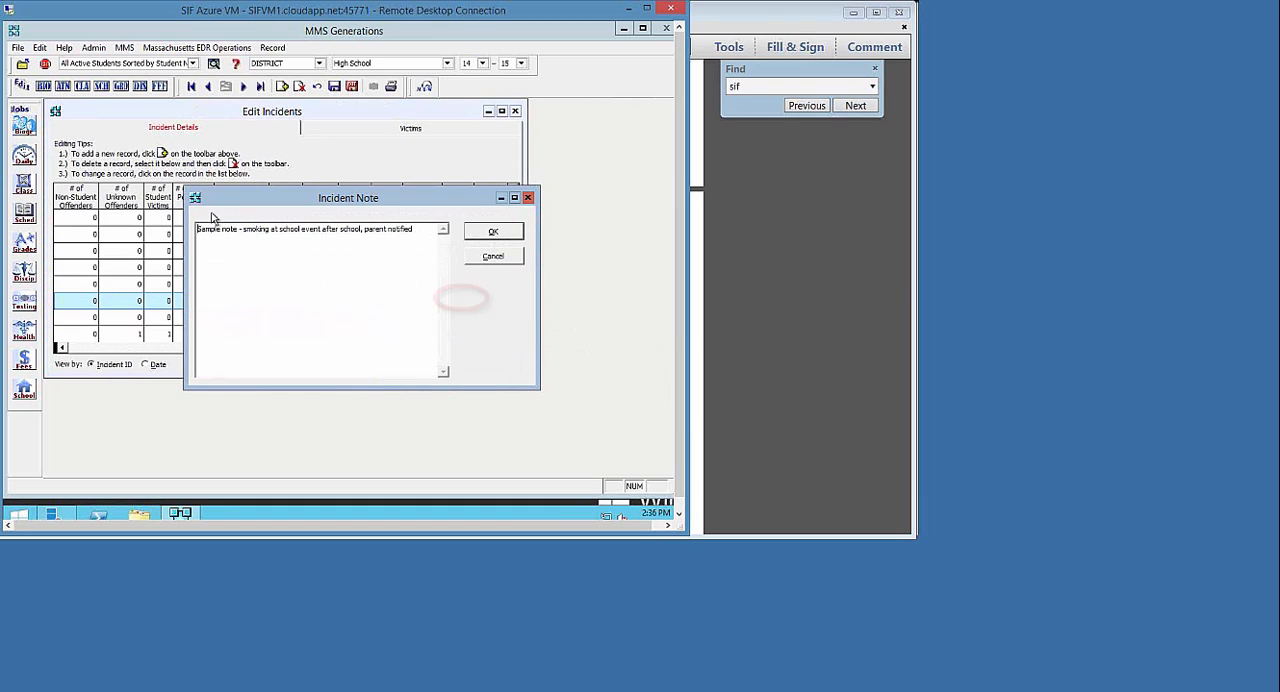
click(494, 232)
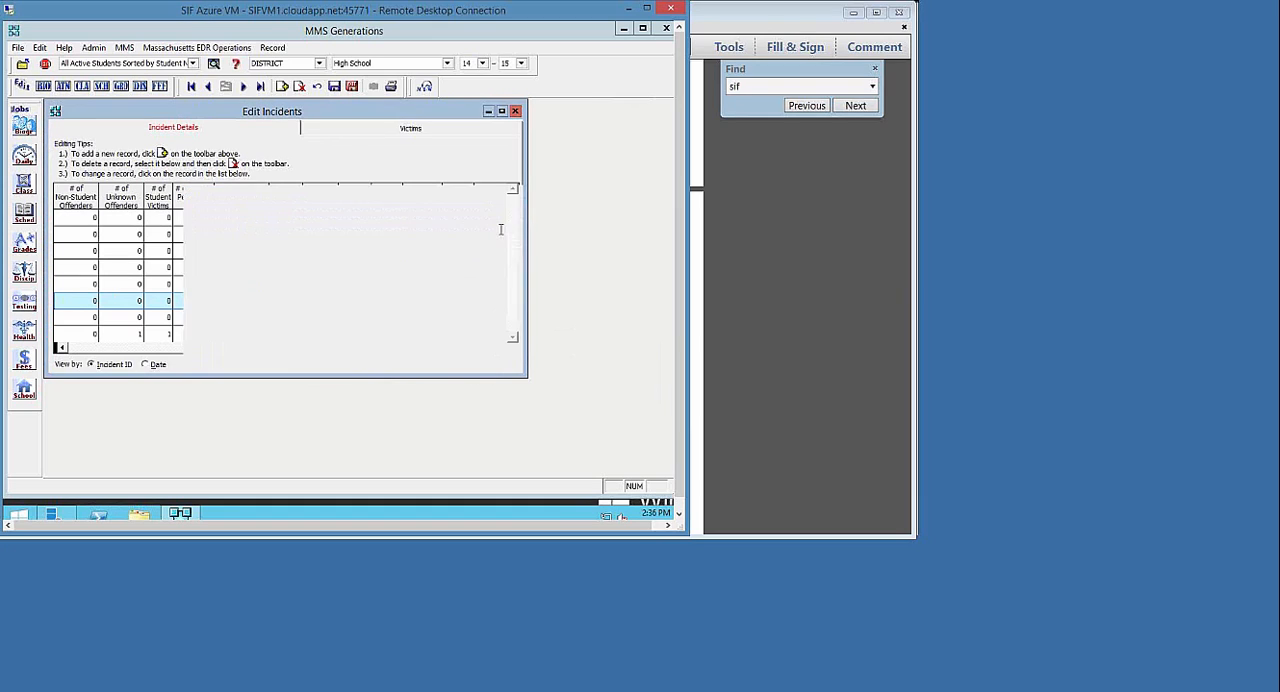
Examine the available SIF incident time type, reporter type and category codes for the smoking incident, leaving them blank
click(503, 348)
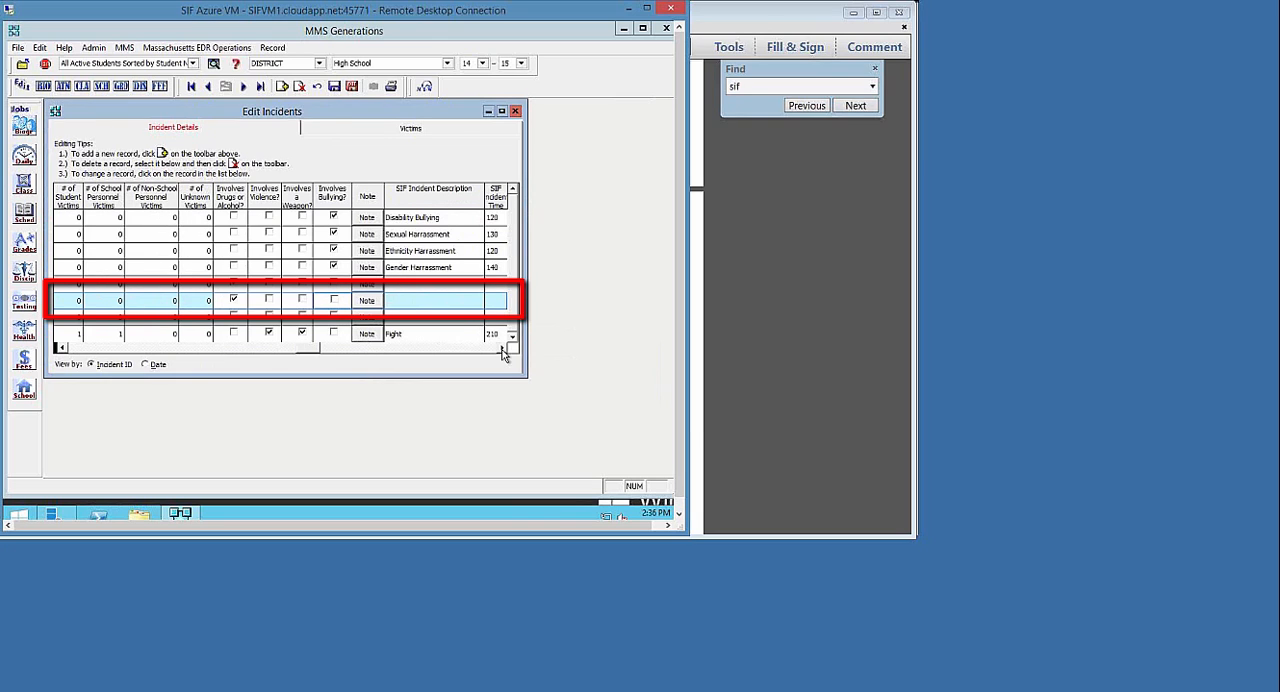
click(503, 348)
click(503, 348)
click(503, 348)
click(503, 348)
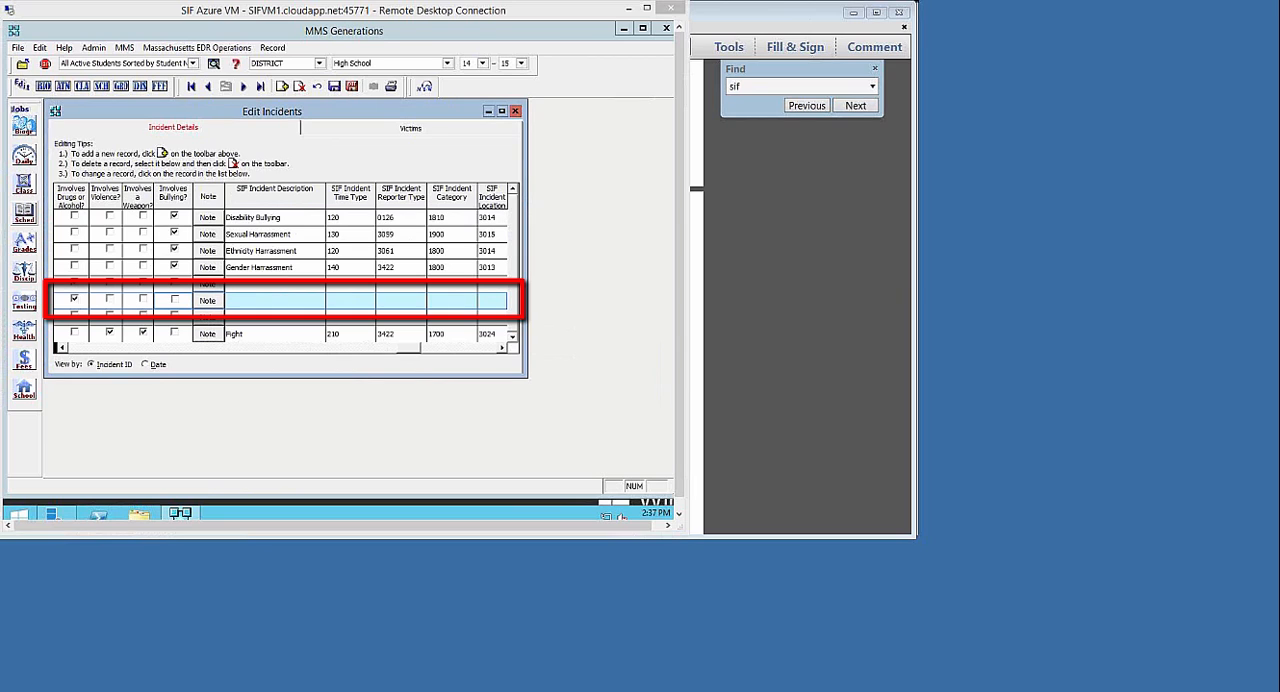
click(354, 300)
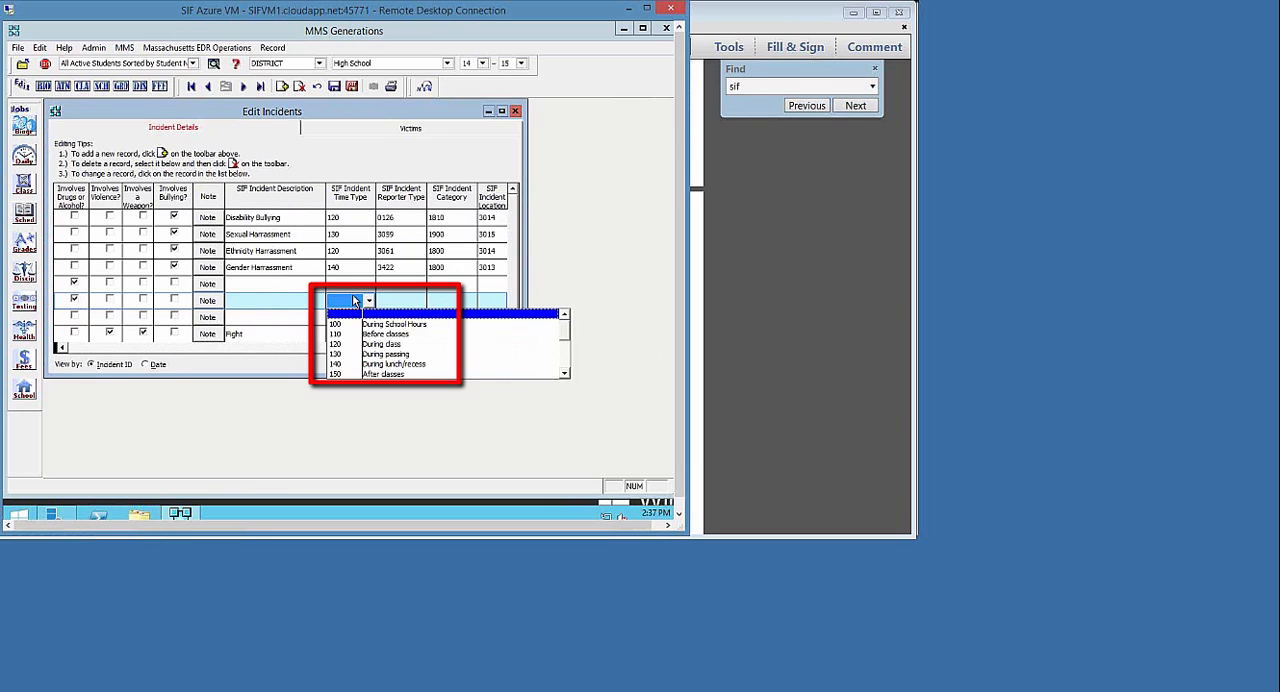
click(356, 299)
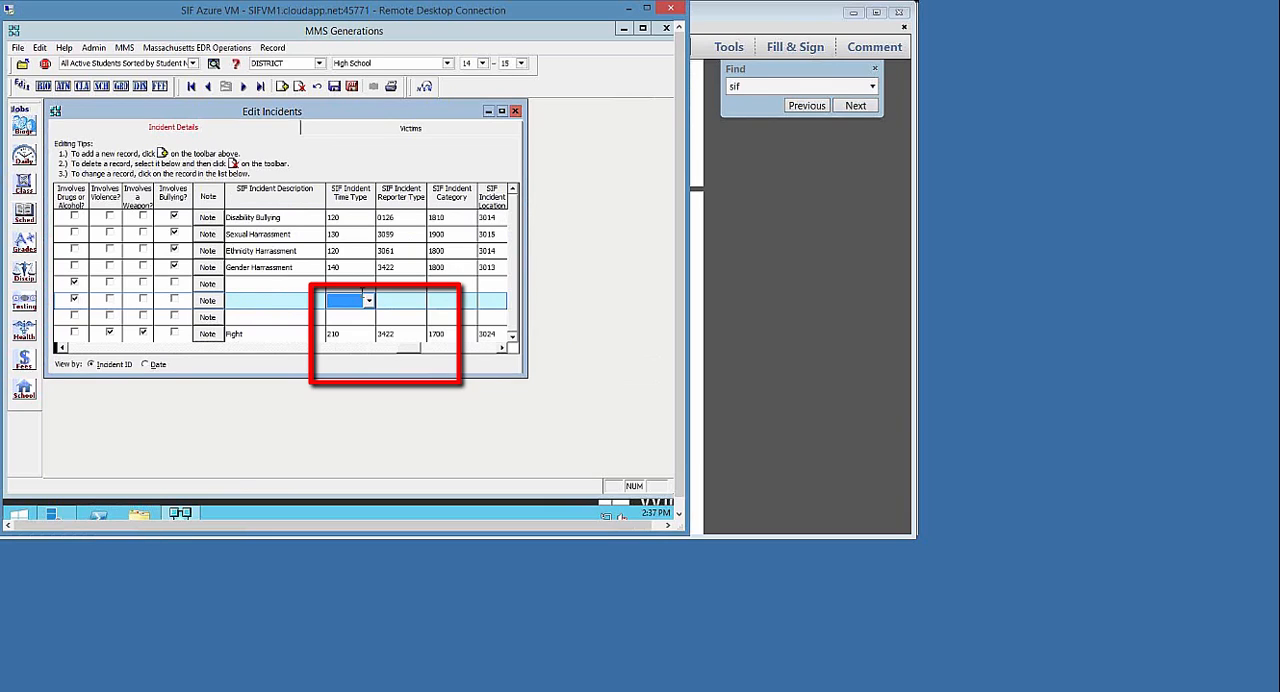
click(388, 301)
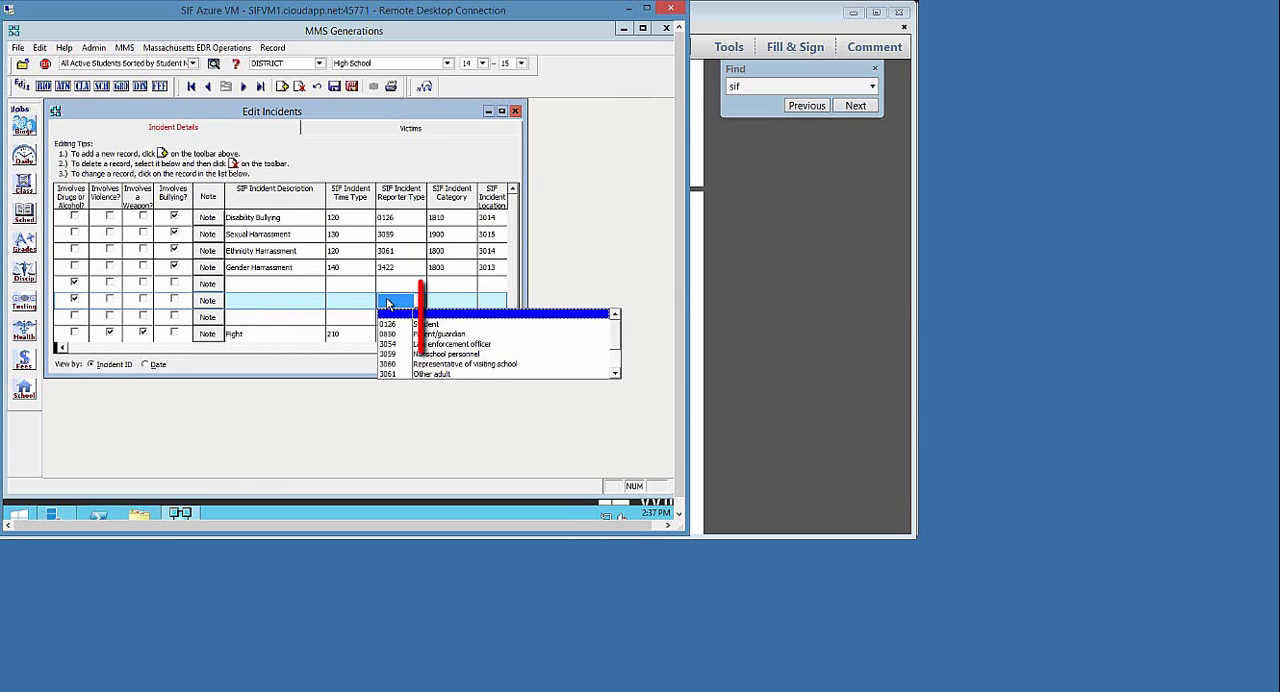
click(388, 303)
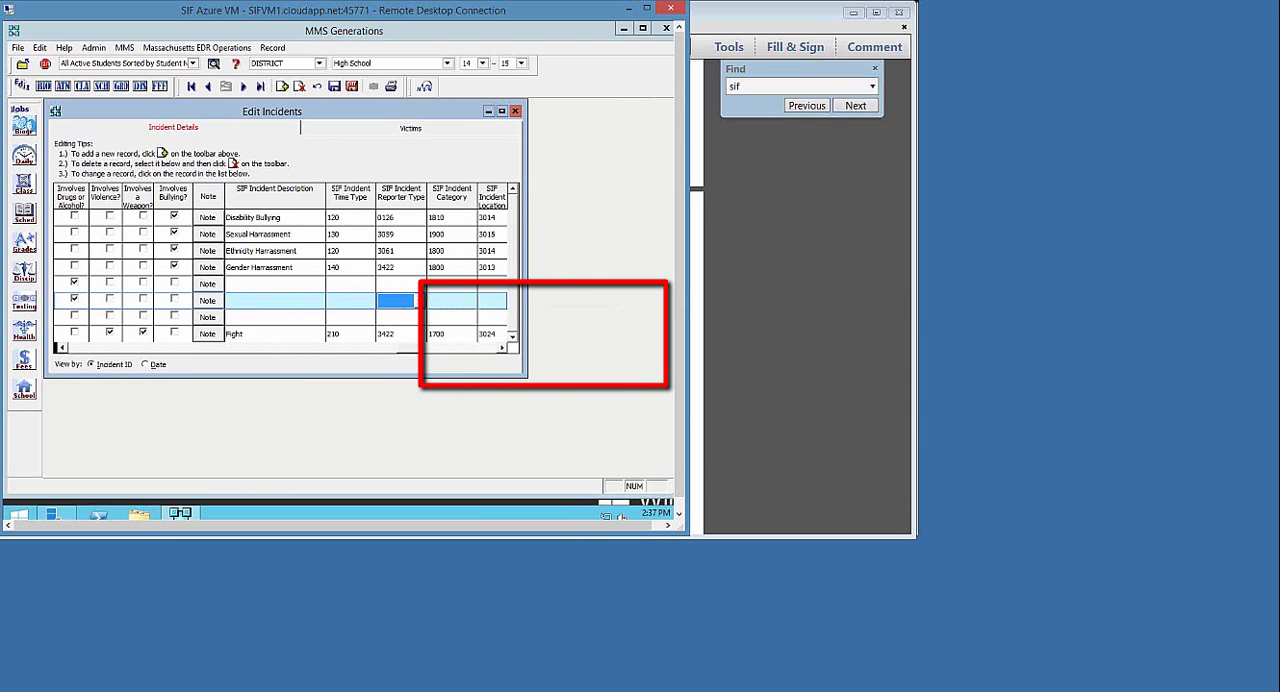
click(435, 303)
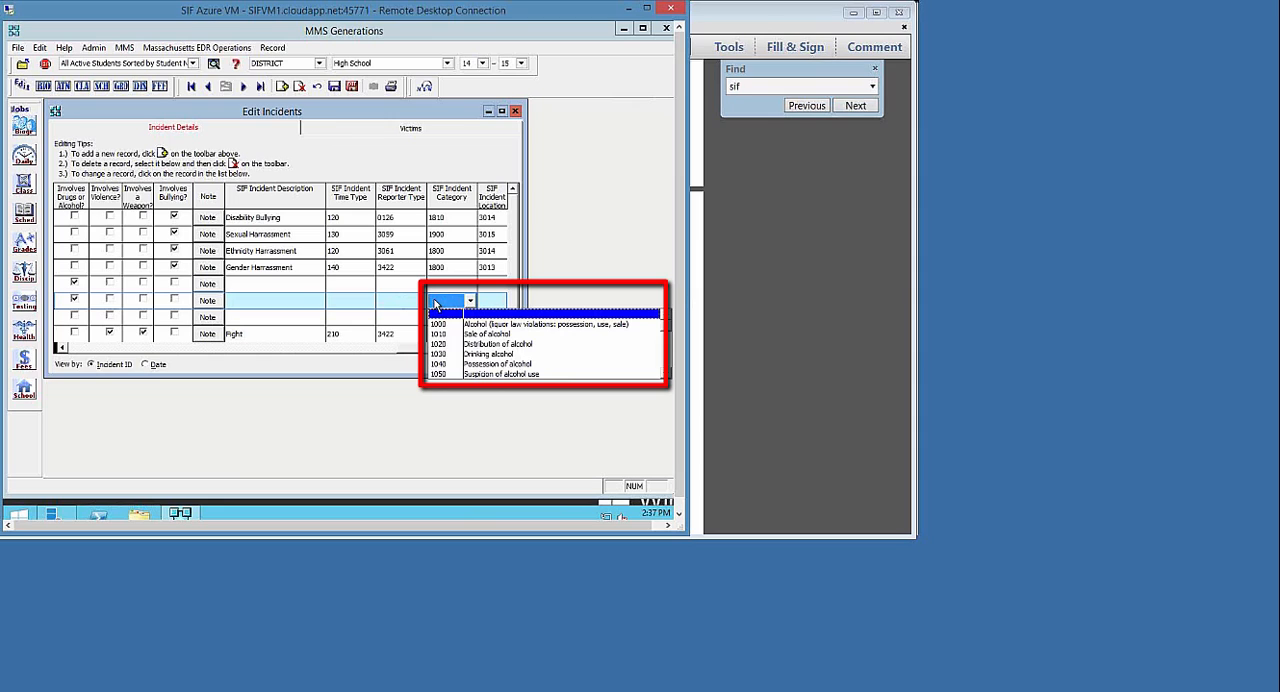
click(469, 301)
Examine the available SIF Incident Location and SIF Related To codes for the smoking incident, leaving them blank
click(503, 349)
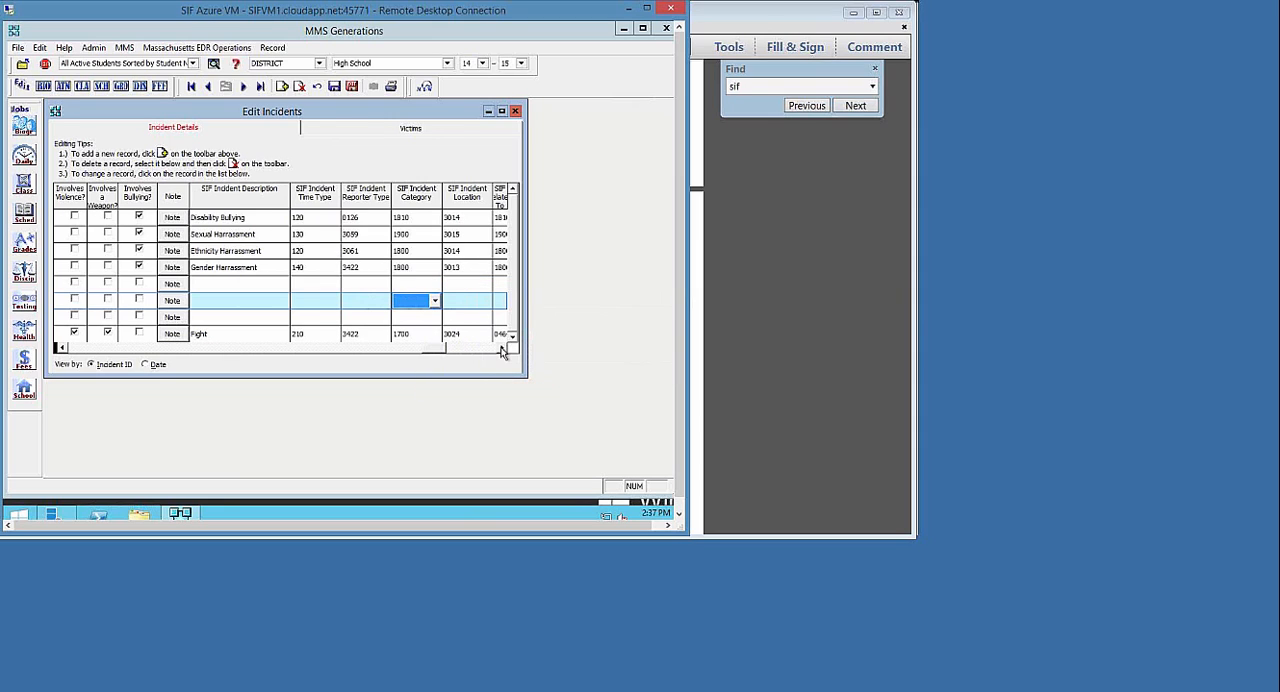
click(503, 349)
click(503, 349)
click(395, 303)
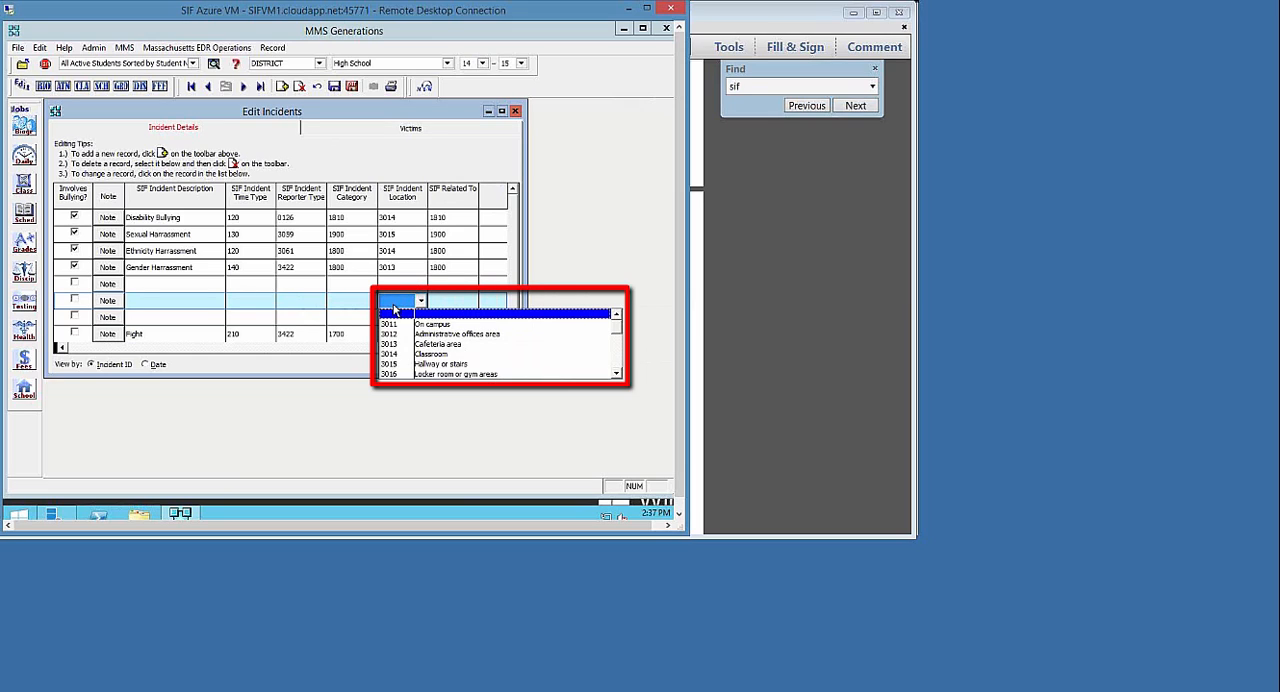
click(395, 312)
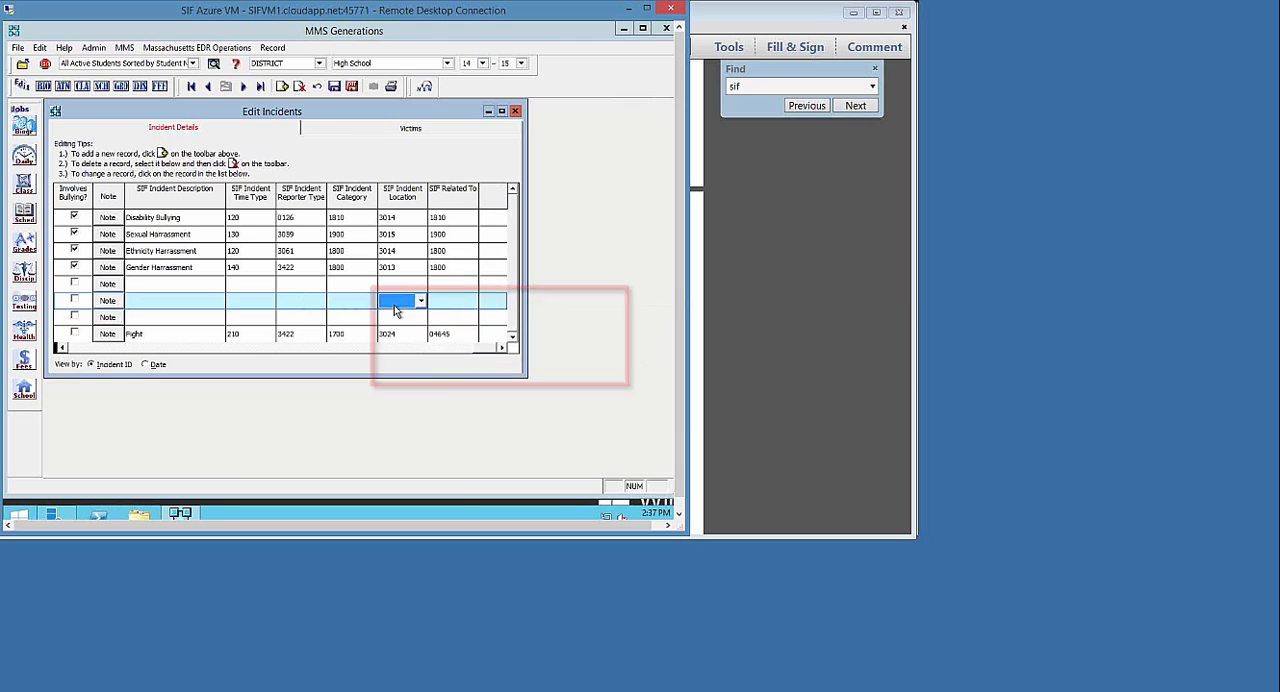
click(438, 304)
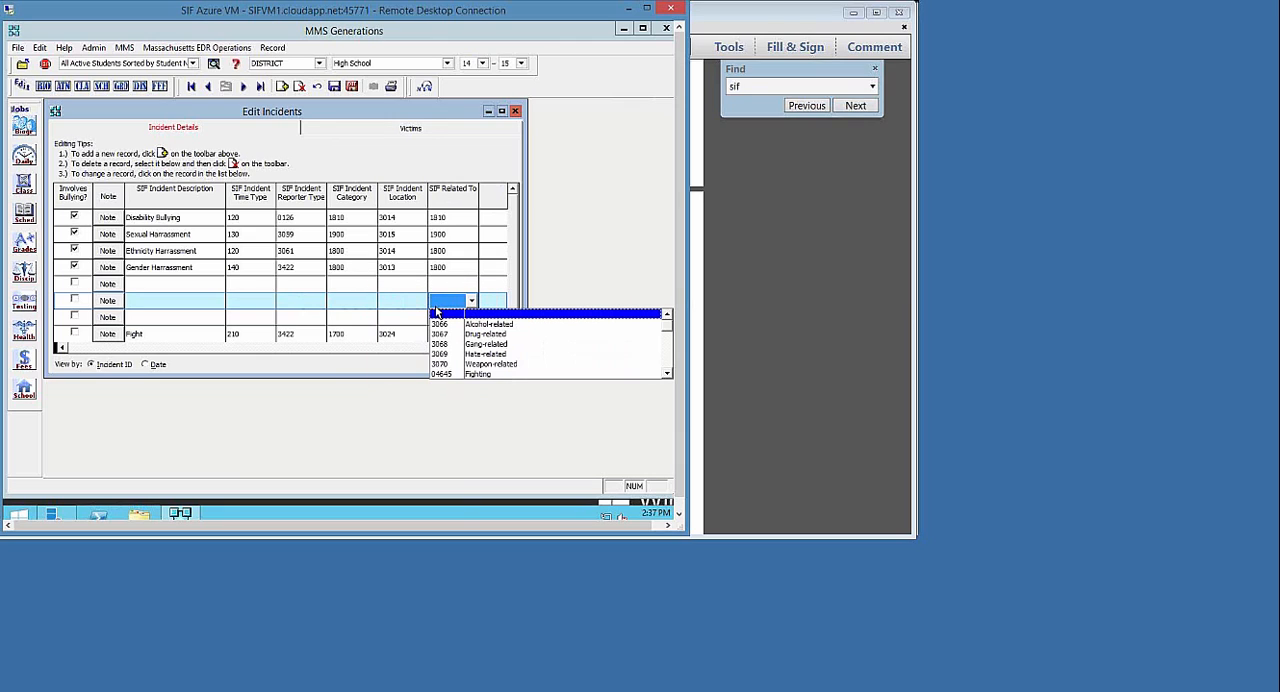
click(437, 313)
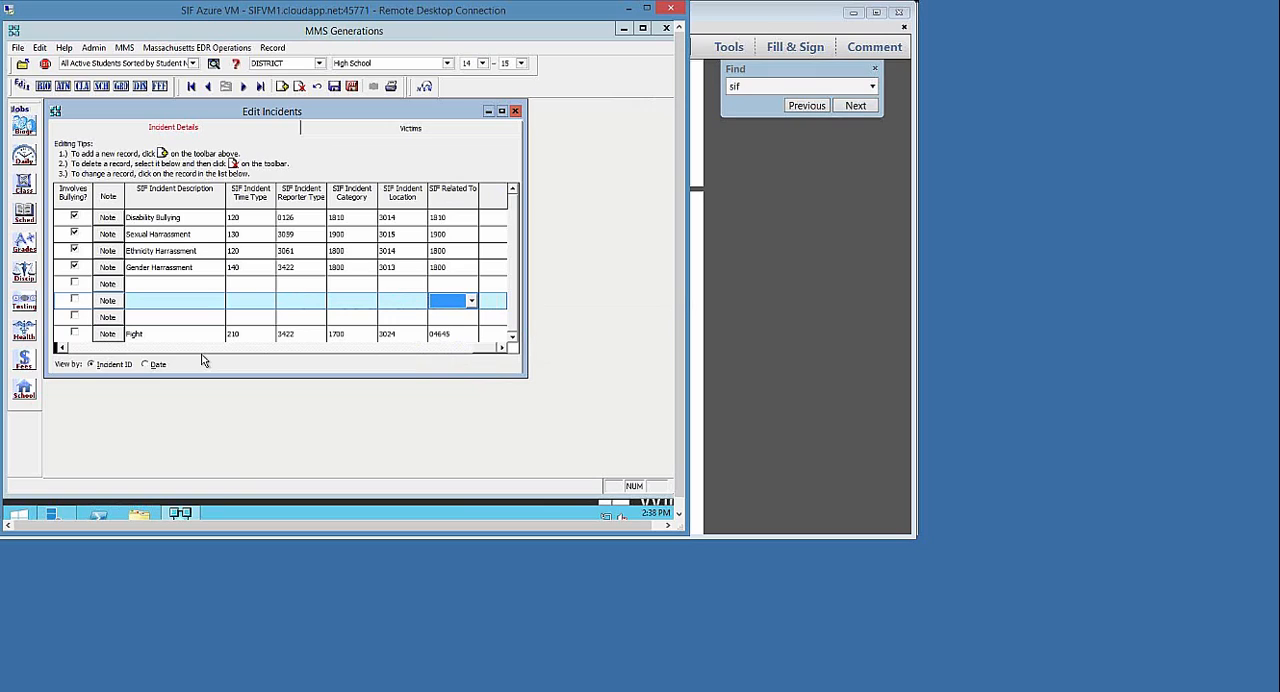
Return to the beginning of incident DRU00002's record and save it
click(71, 350)
click(71, 350)
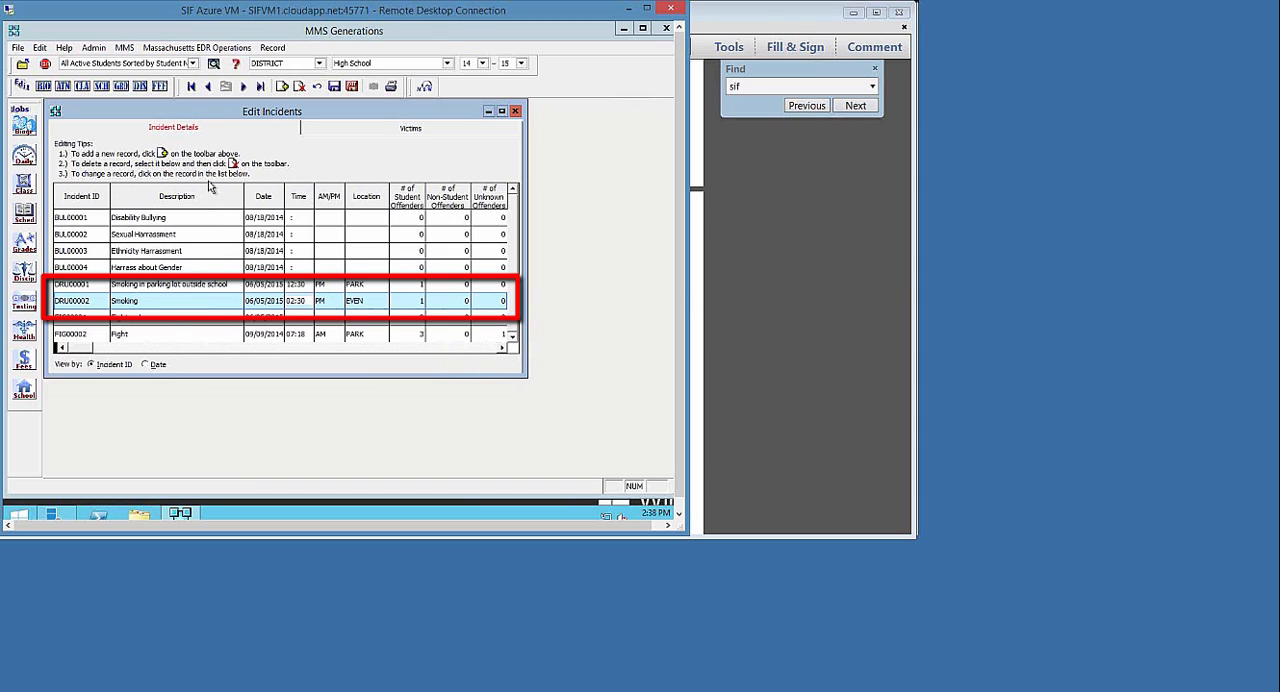
click(334, 88)
Open the victims of incident DRU00002 and view the selectable high school students without choosing any
click(356, 133)
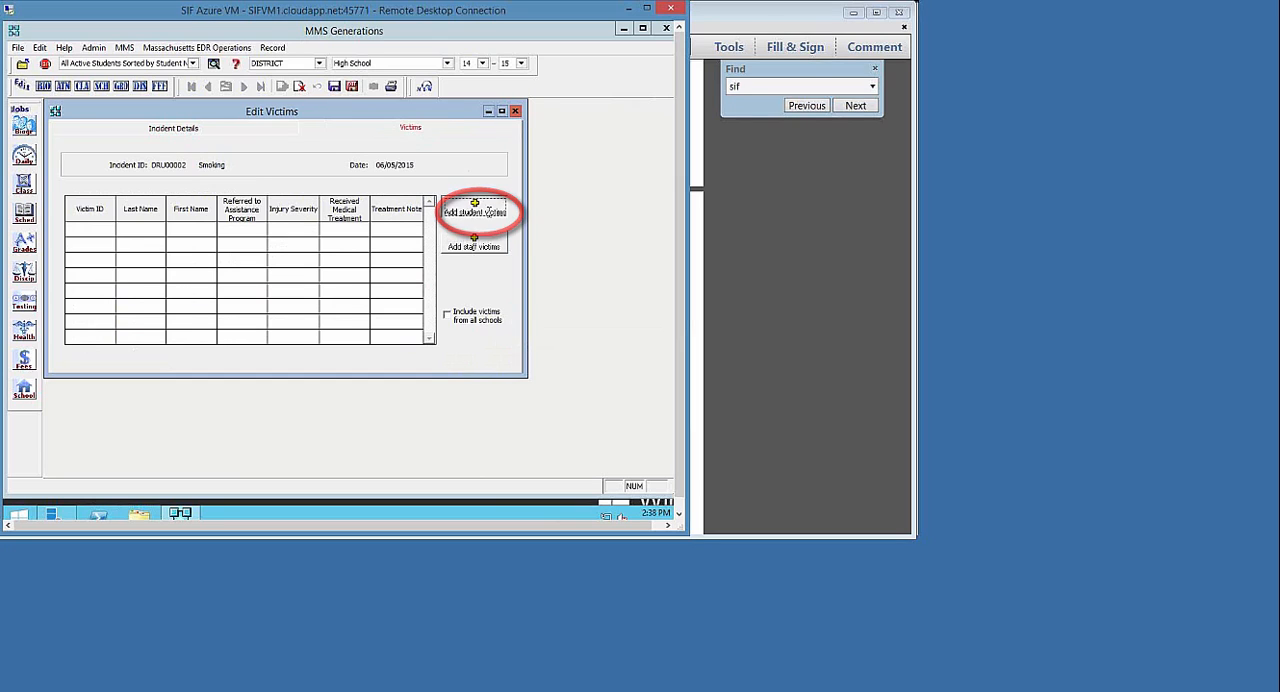
click(489, 214)
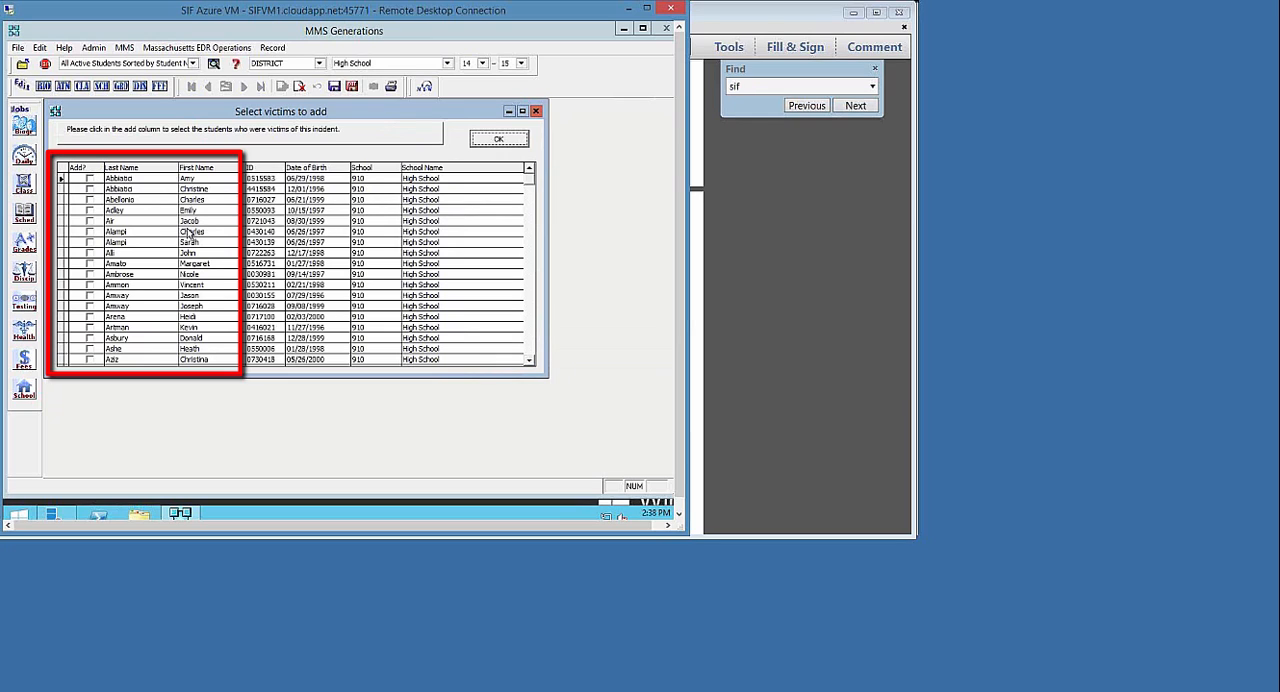
click(478, 138)
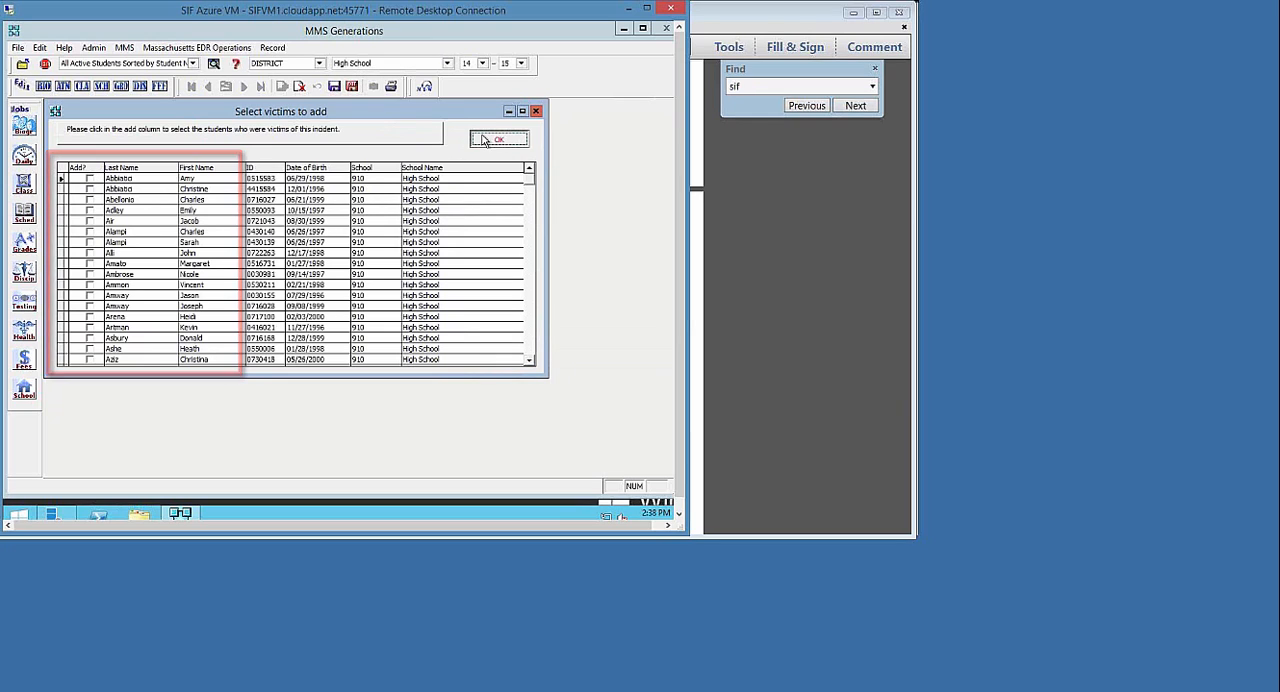
Include victims from all schools and add the second listed student as a victim of the smoking incident
click(459, 313)
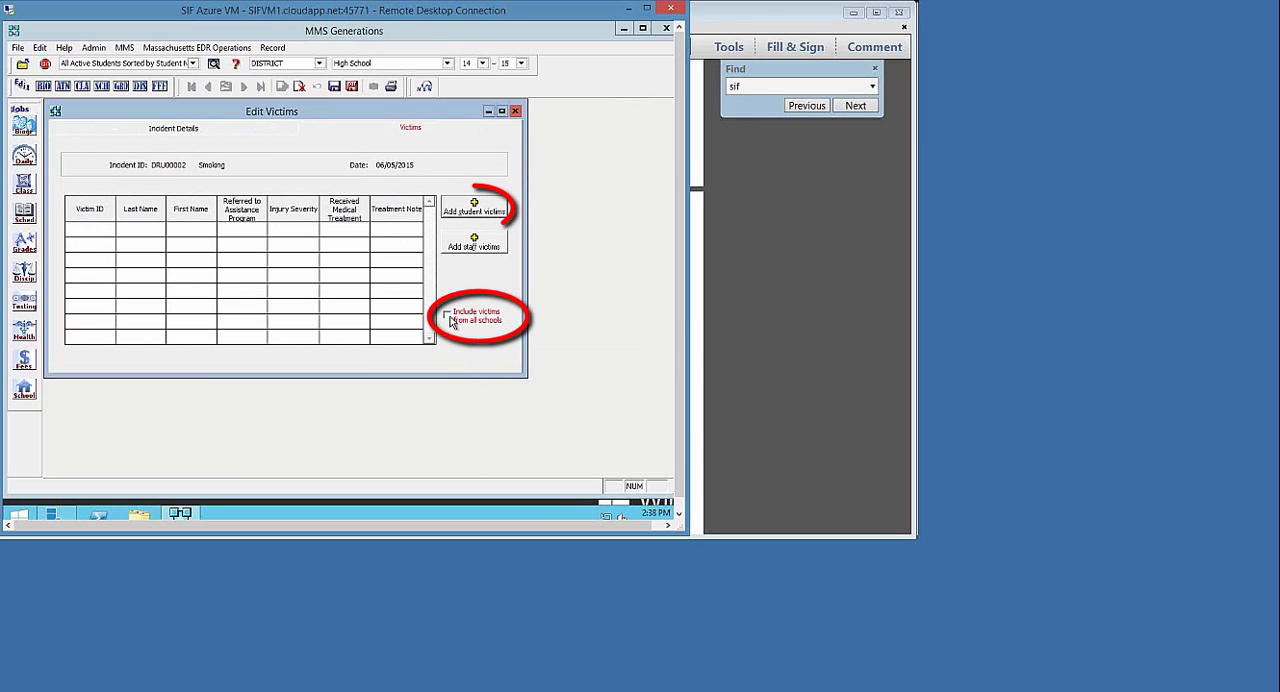
click(470, 208)
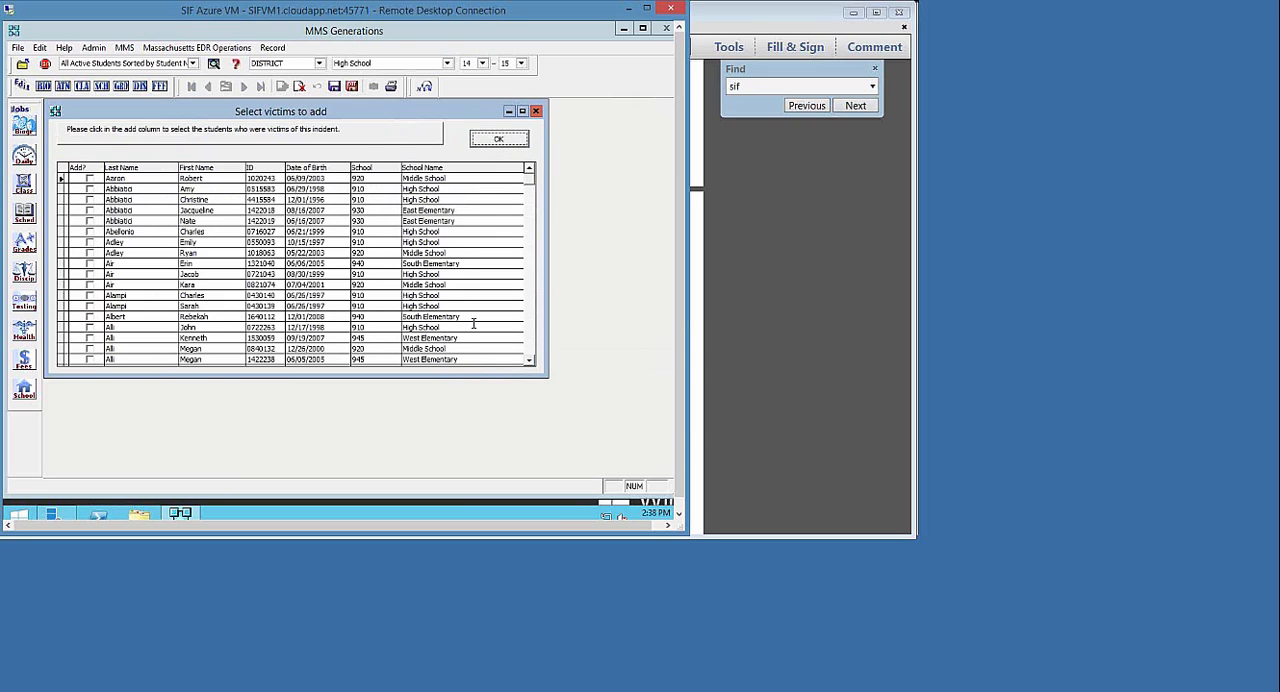
click(90, 192)
click(503, 140)
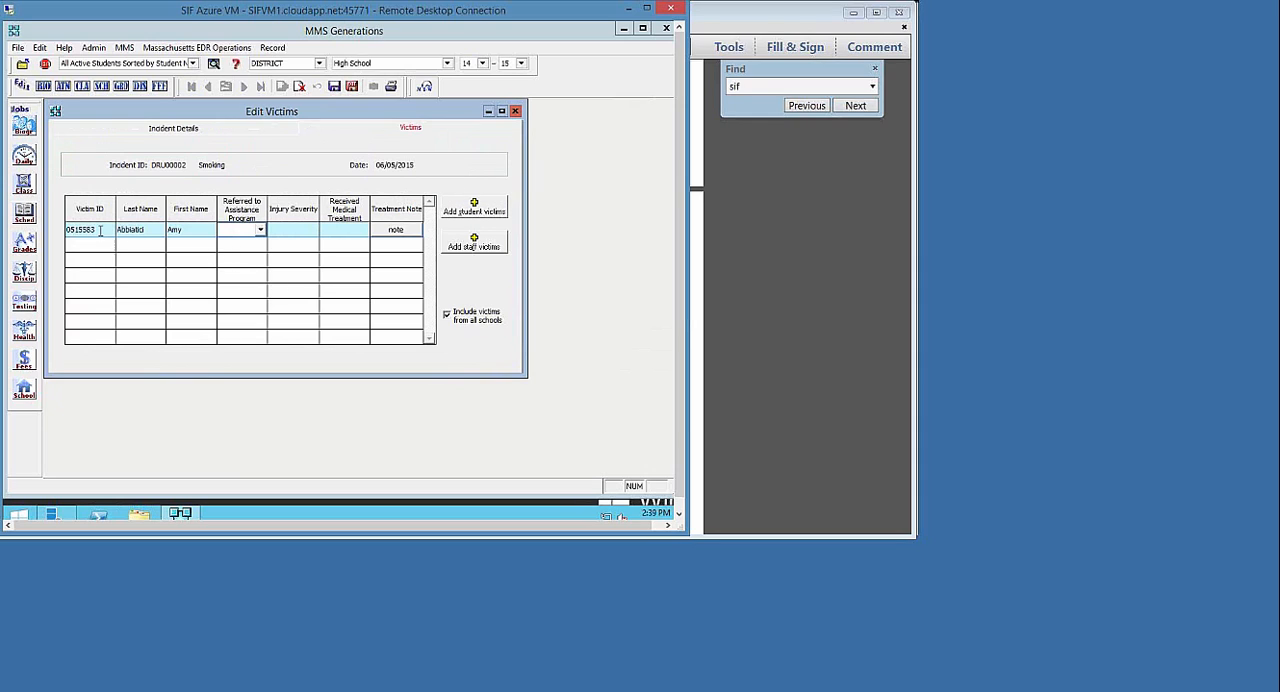
Set the victim's Referred to Assistance Program value to No and show the injury severity choices
click(260, 230)
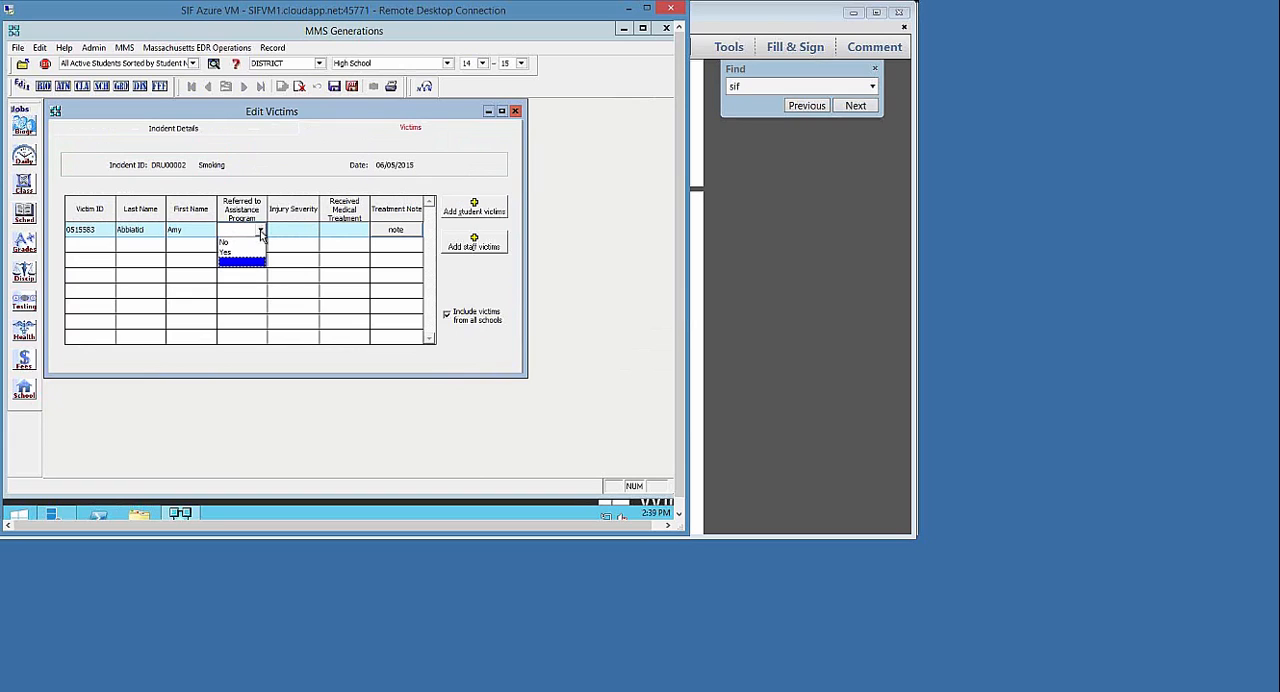
click(250, 242)
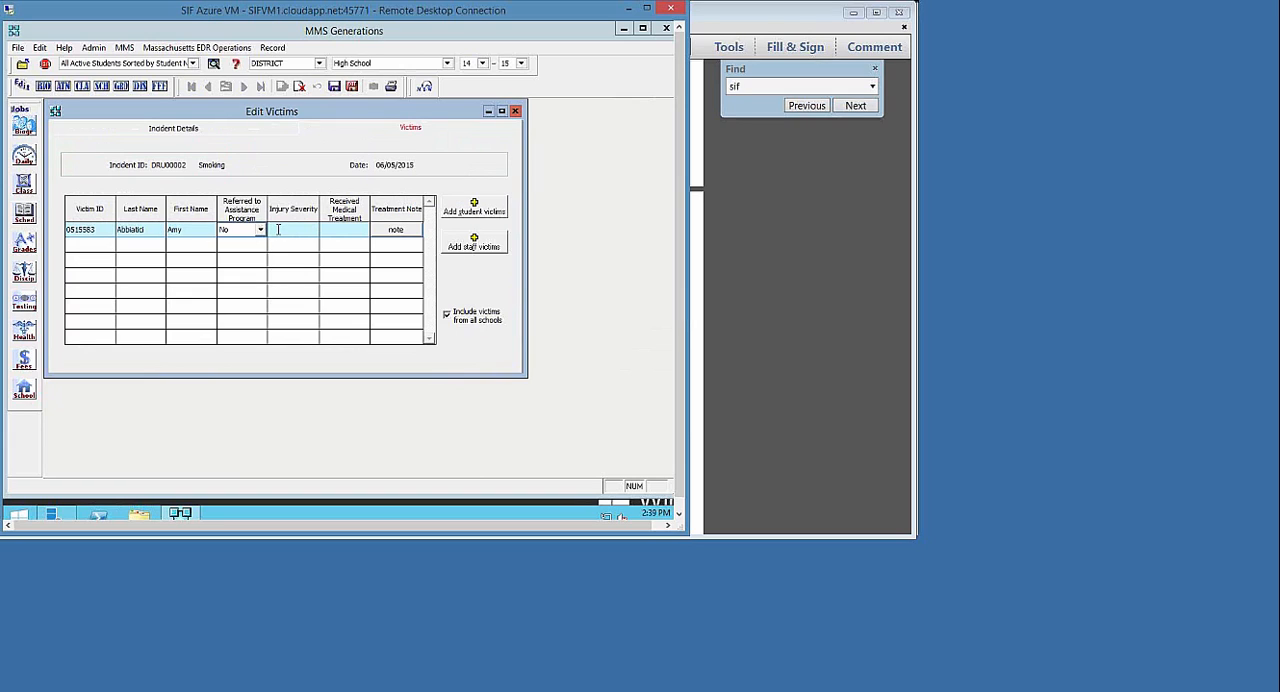
click(279, 232)
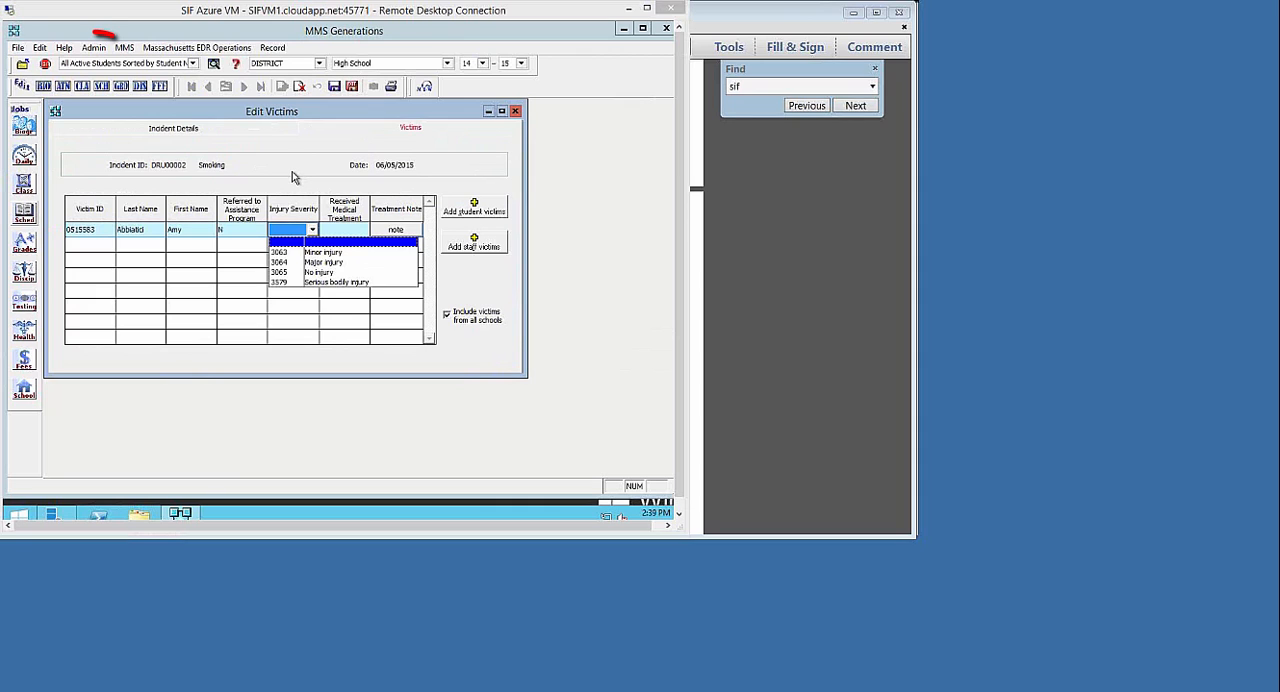
Open the Valid Data Selection Table Editor and select the DPV Discipline Victim Table
click(94, 49)
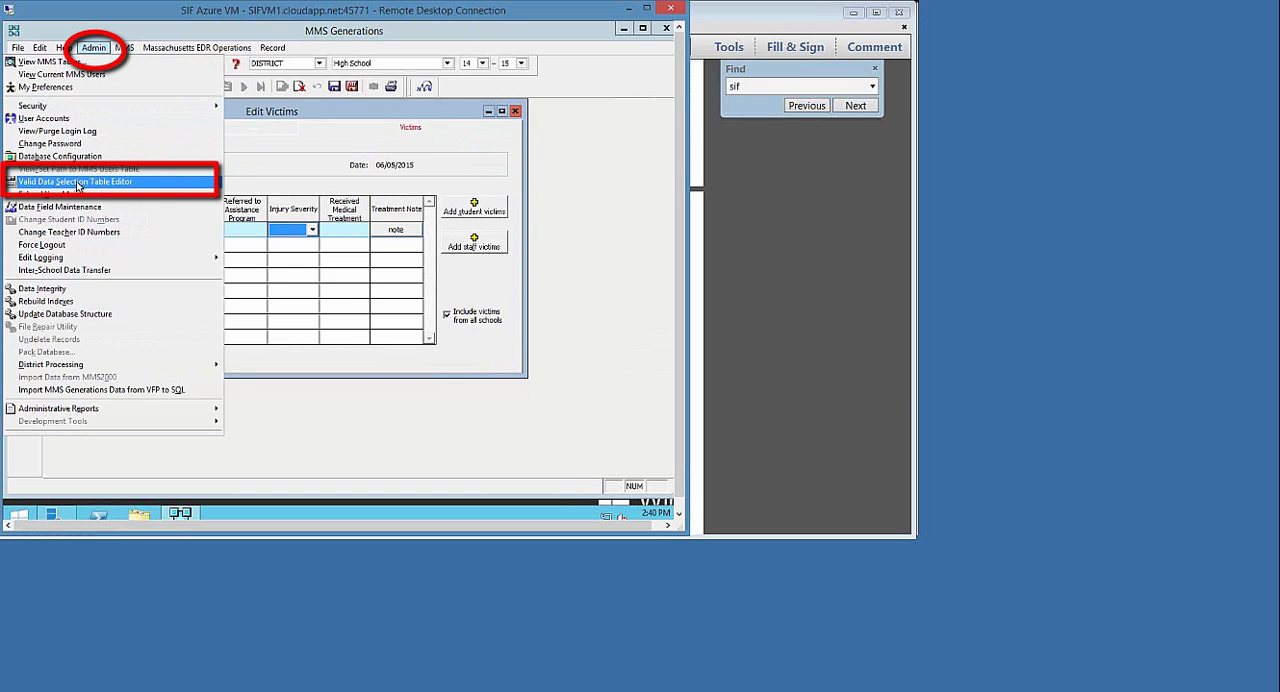
click(144, 181)
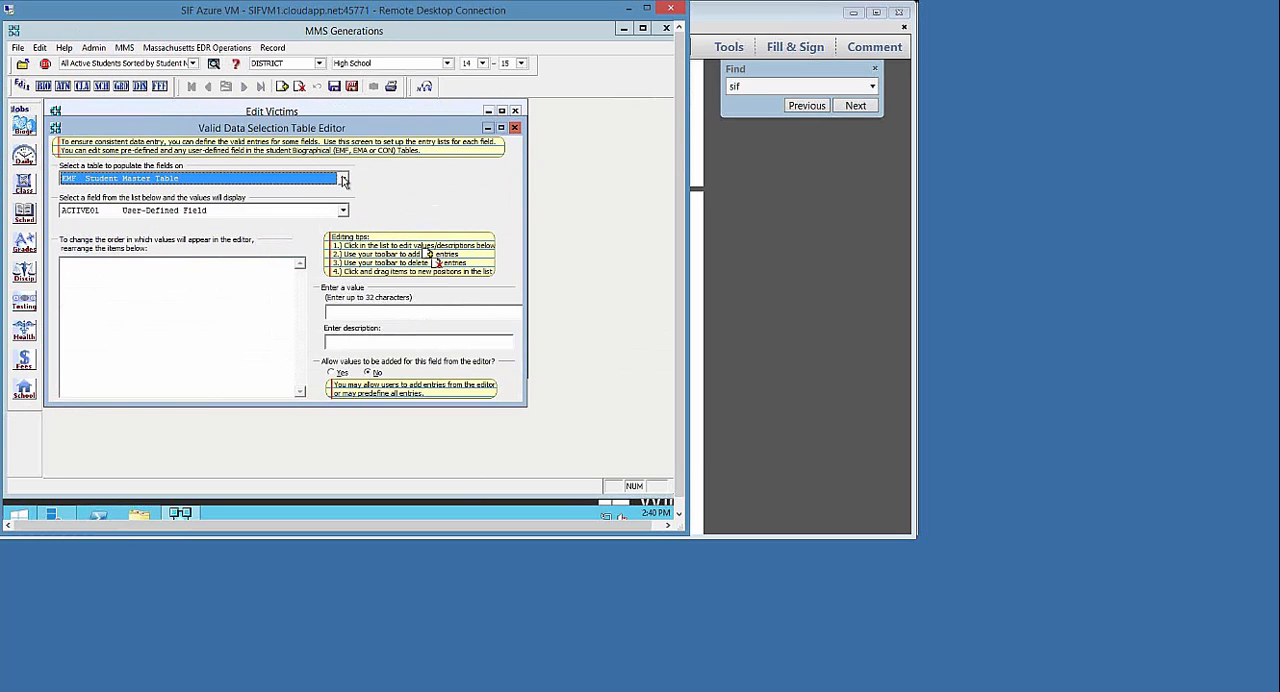
click(344, 178)
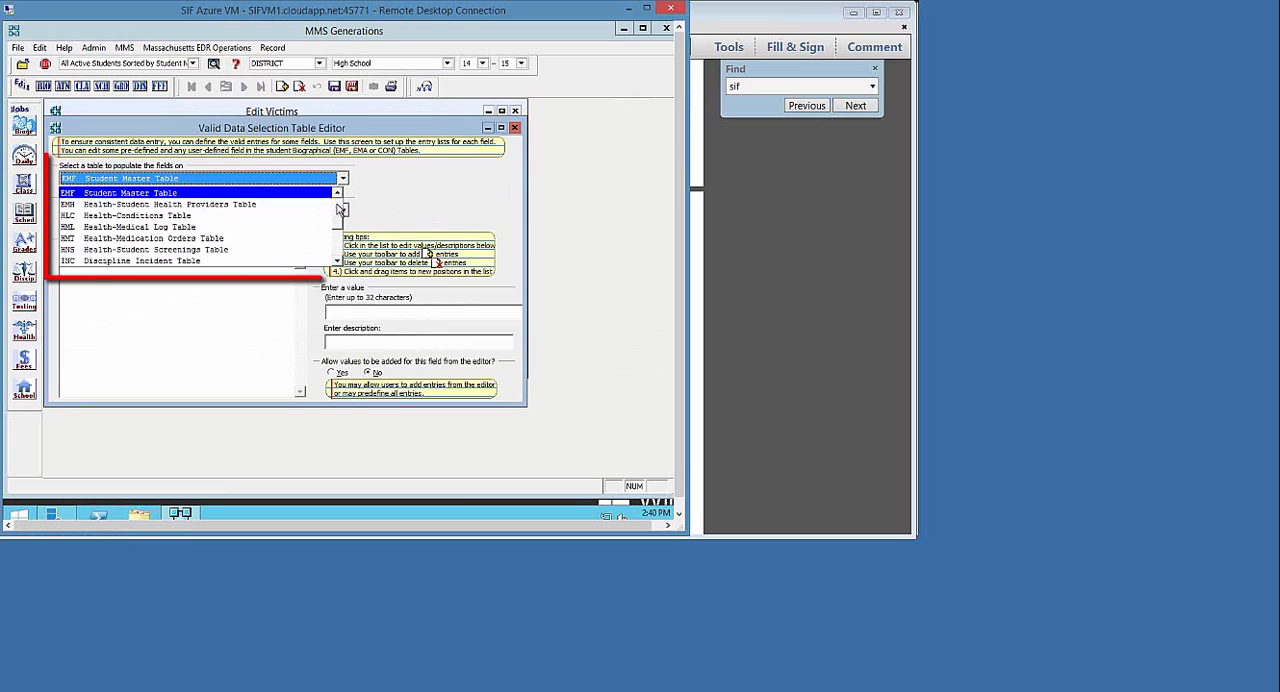
click(338, 208)
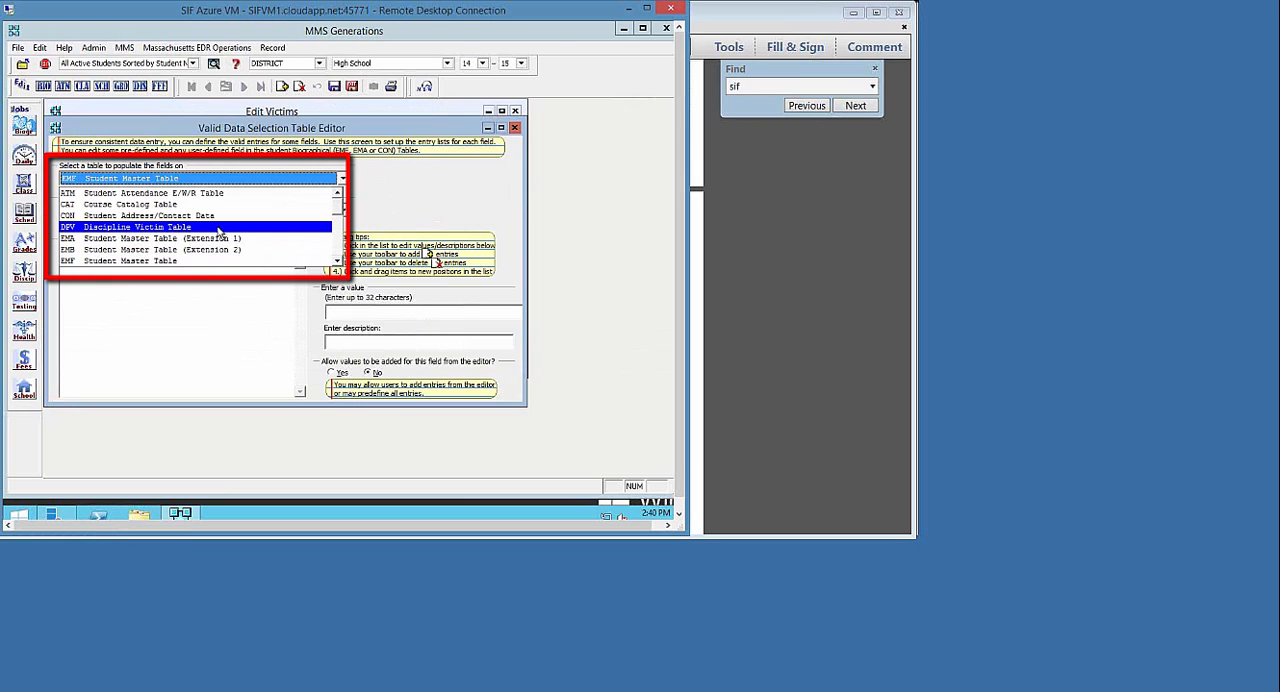
click(220, 228)
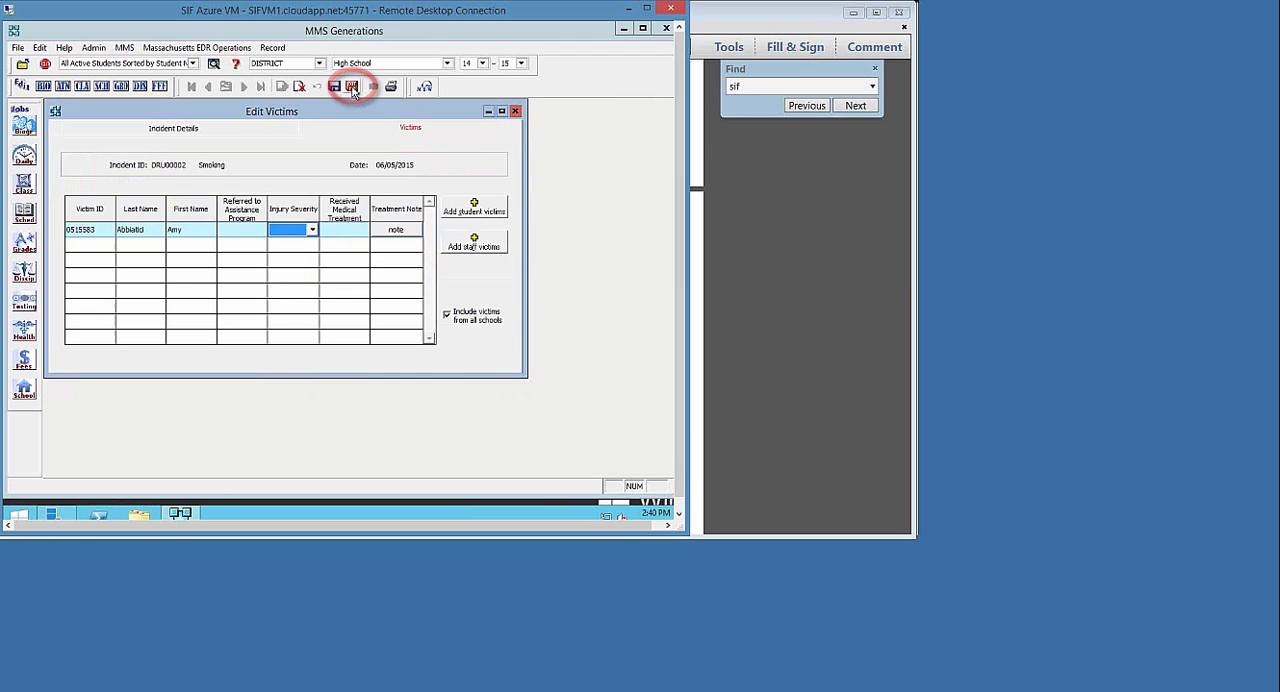
Set Referred to Assistance Program to No for the student victim of the smoking incident
click(258, 235)
click(244, 241)
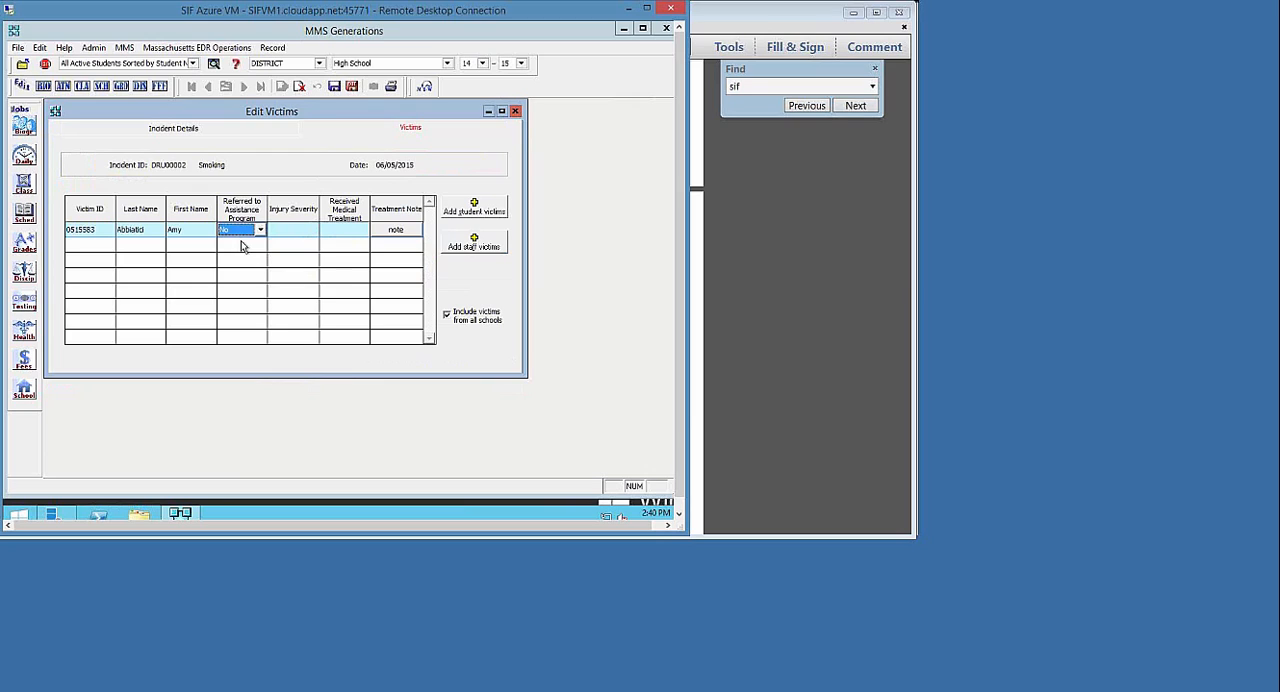
Set the student victim's Injury Severity to 3065 No injury and Received Medical Treatment to No
click(288, 232)
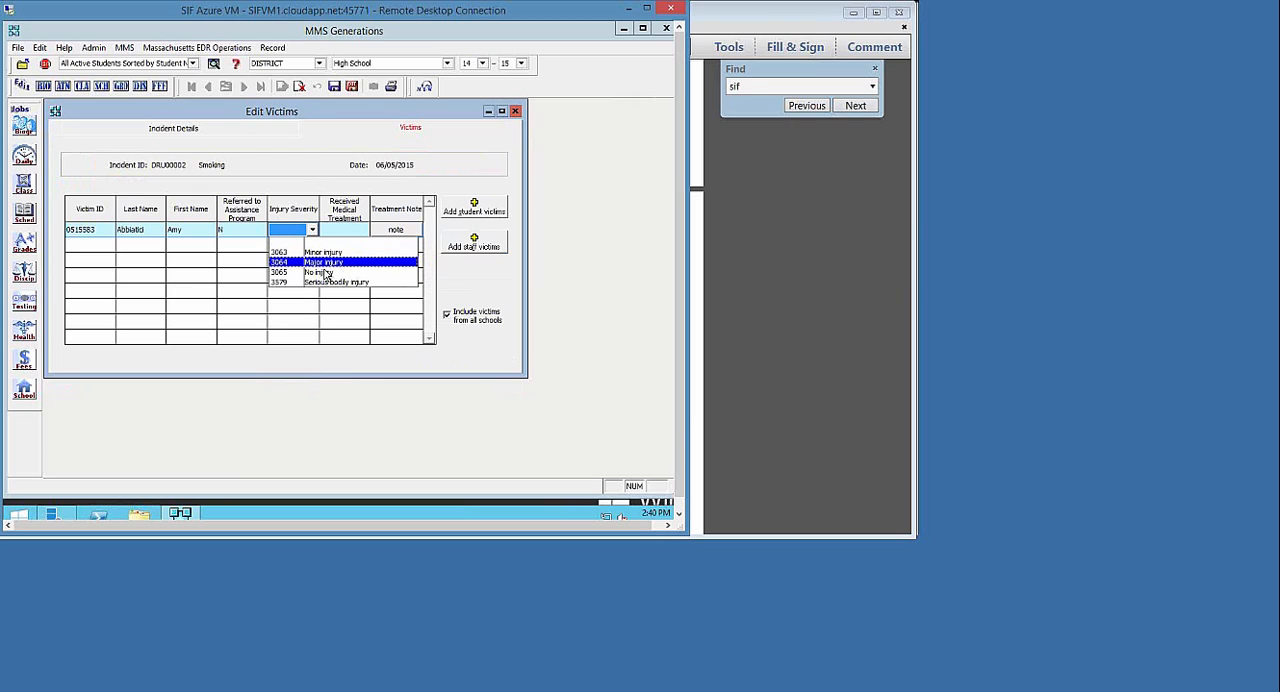
click(324, 274)
click(340, 231)
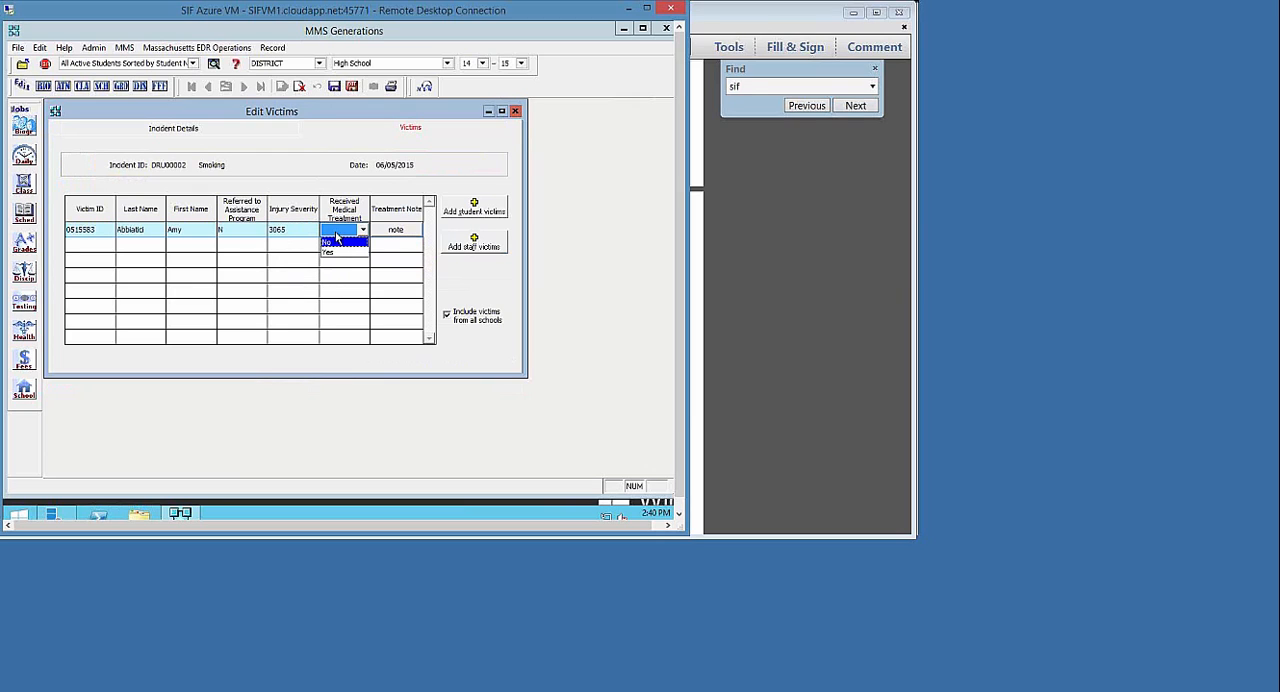
click(333, 243)
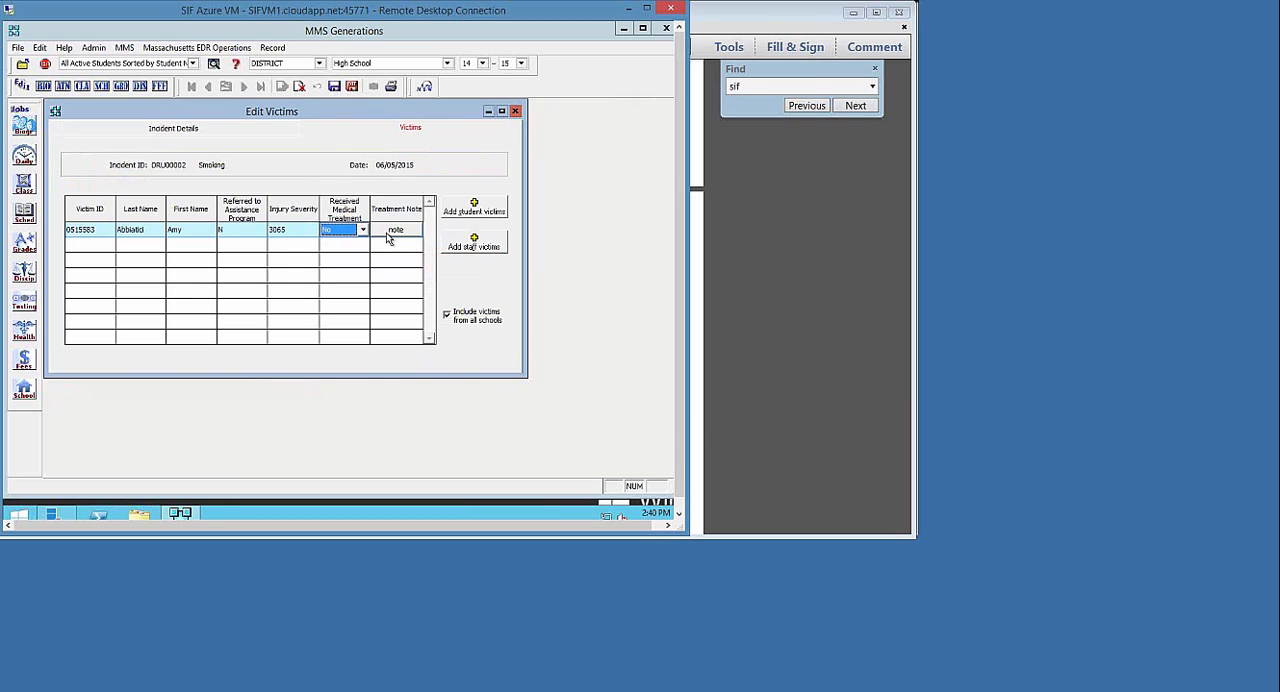
Add the medical treatment note "Nurse office visit - minor scratches - sampl" to the student victim's row
click(388, 231)
click(388, 231)
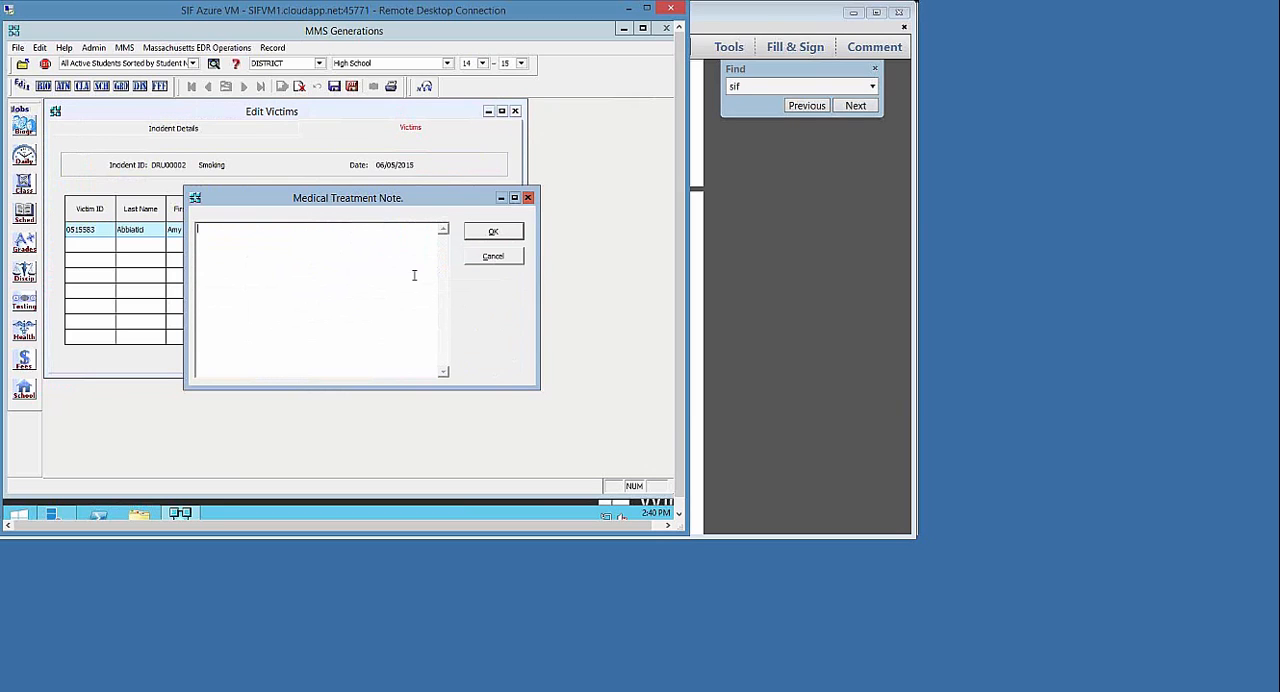
text(N)
text(urse office visit - minor scratches - sample note)
click(472, 230)
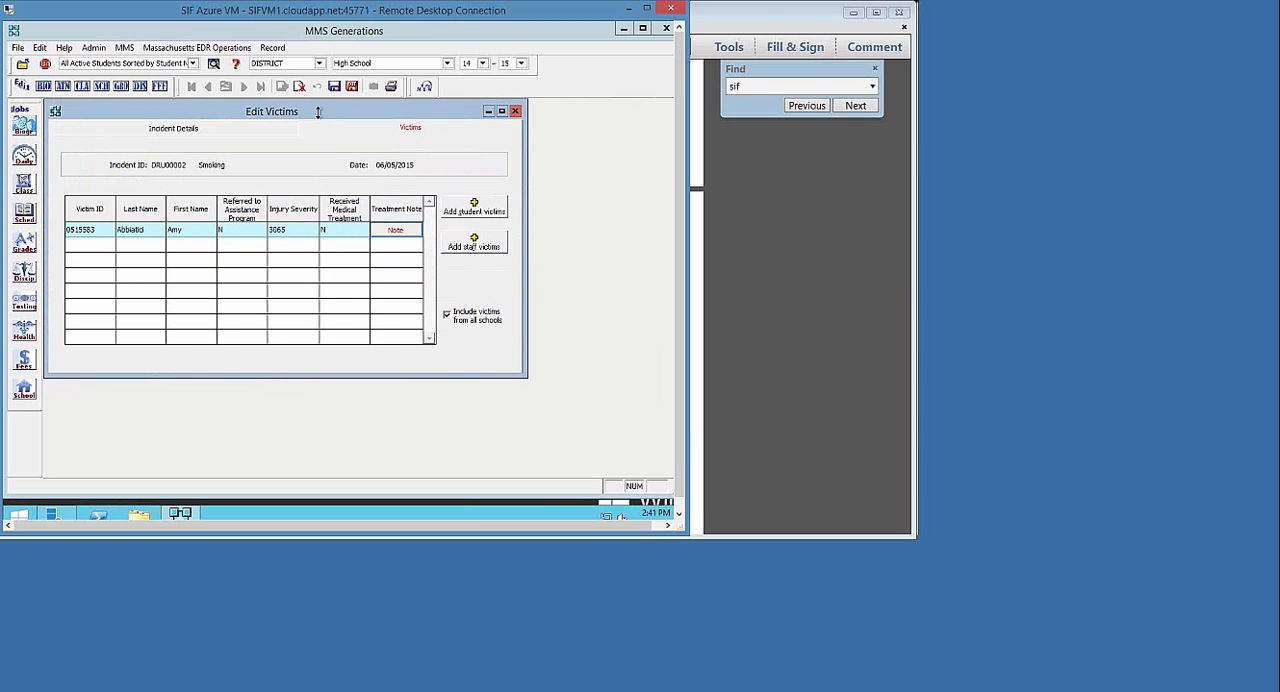
Save the victim details, return to the incident details, and save and exit the incident editor
click(335, 88)
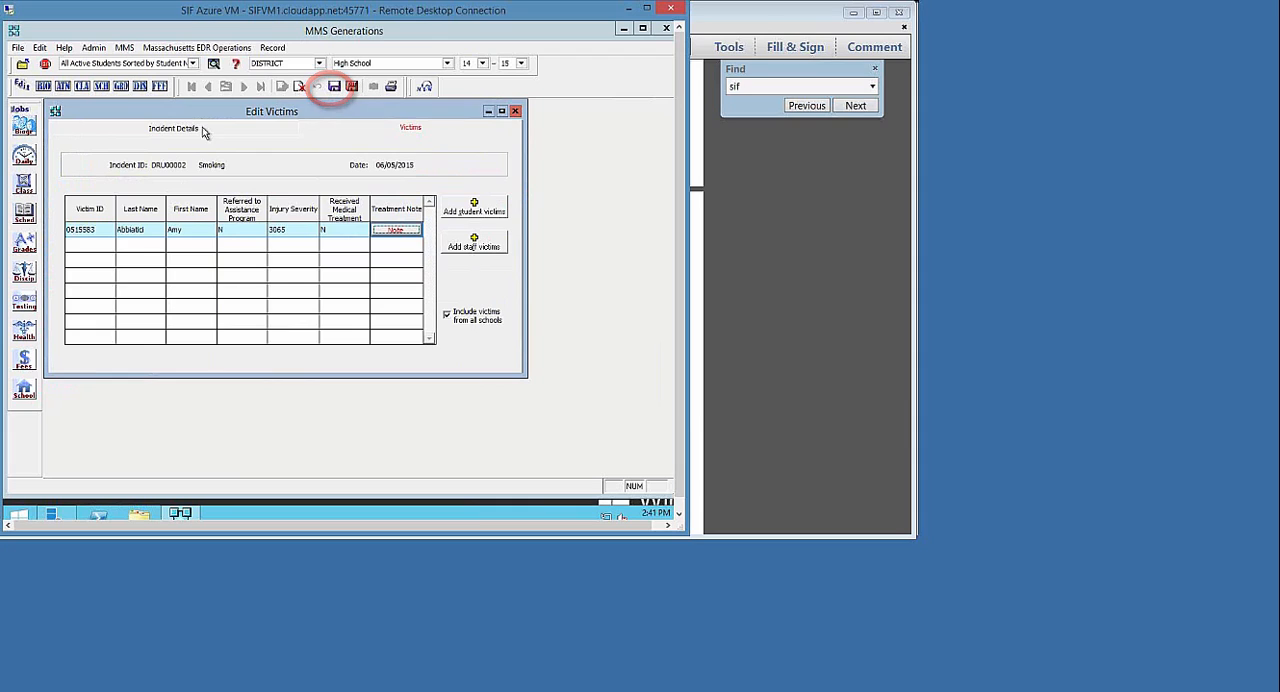
click(203, 130)
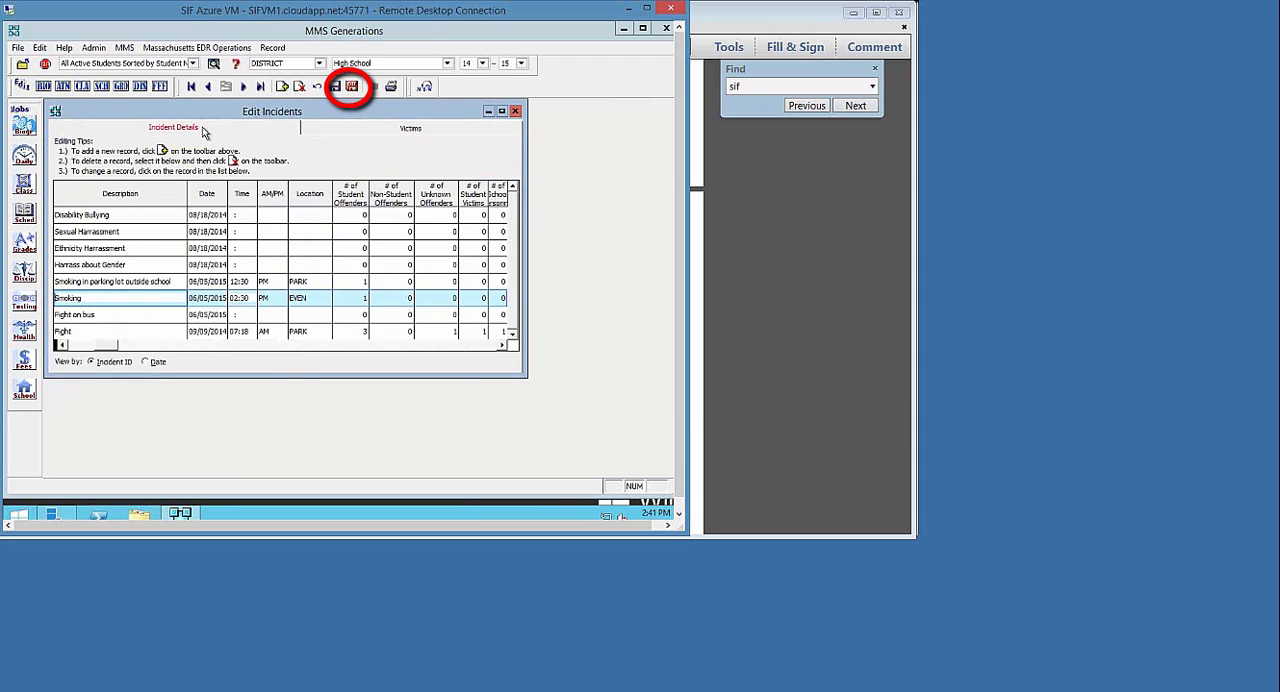
click(351, 88)
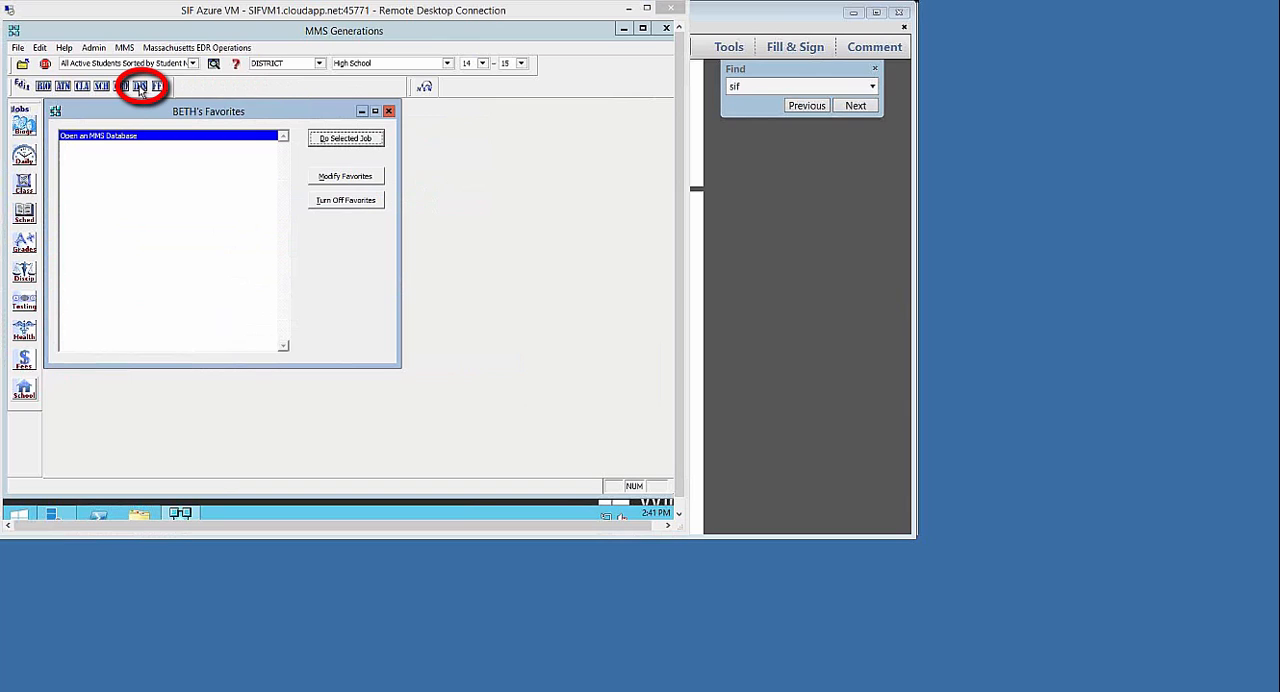
Open the student discipline records and locate the third student in the student list
click(140, 87)
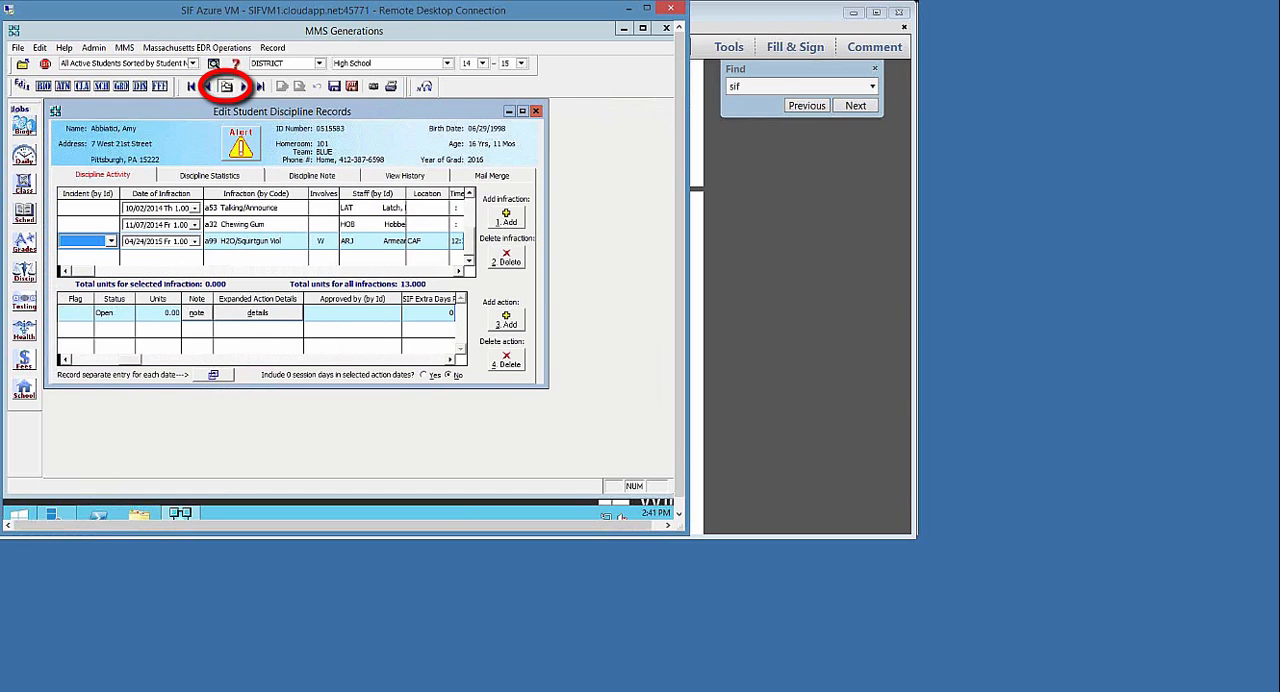
click(226, 87)
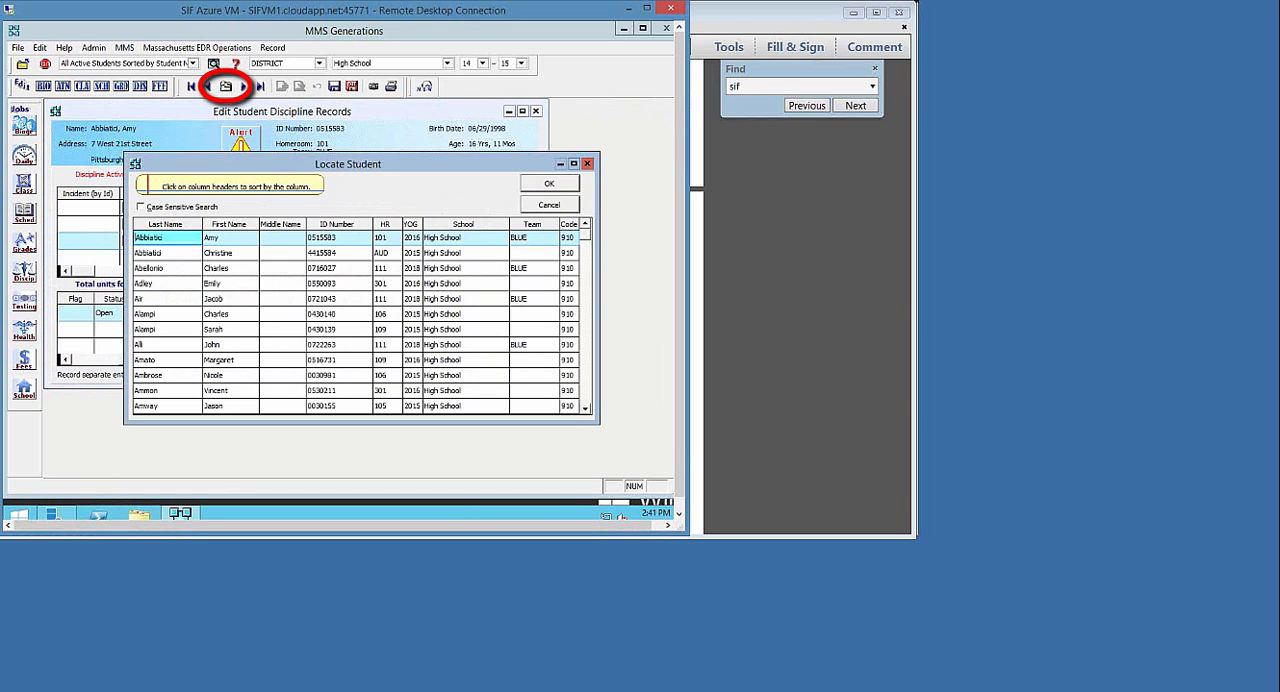
click(181, 268)
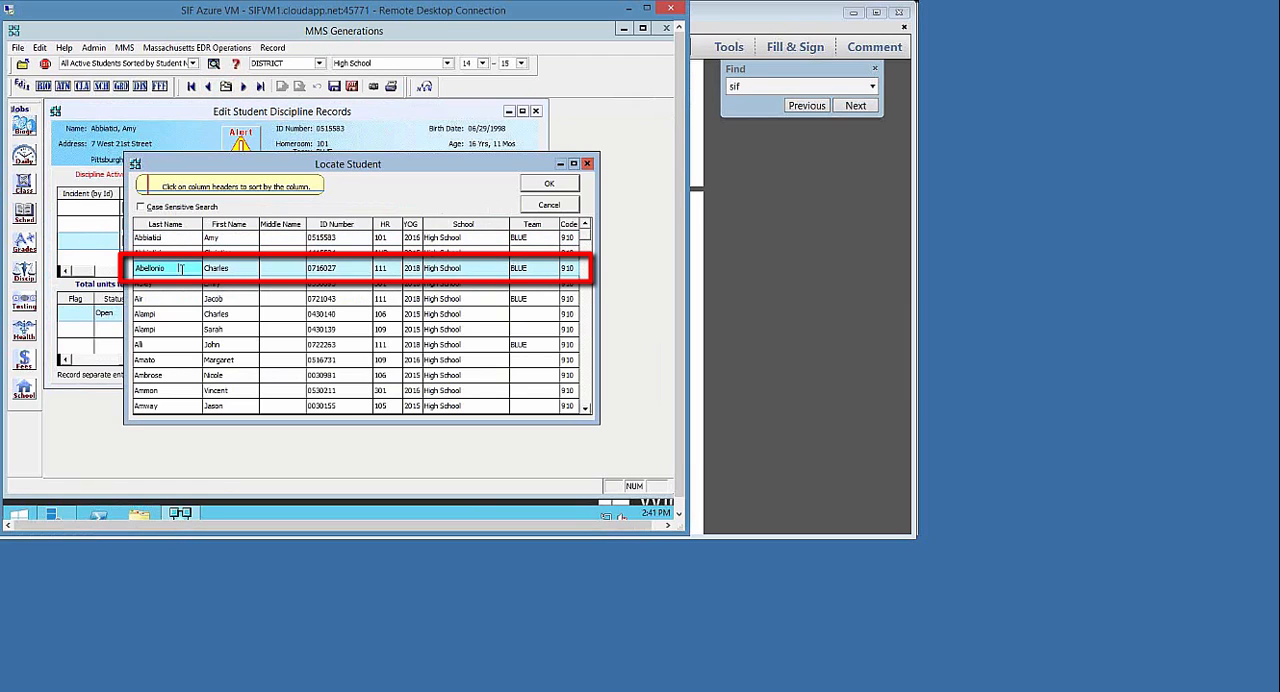
click(548, 185)
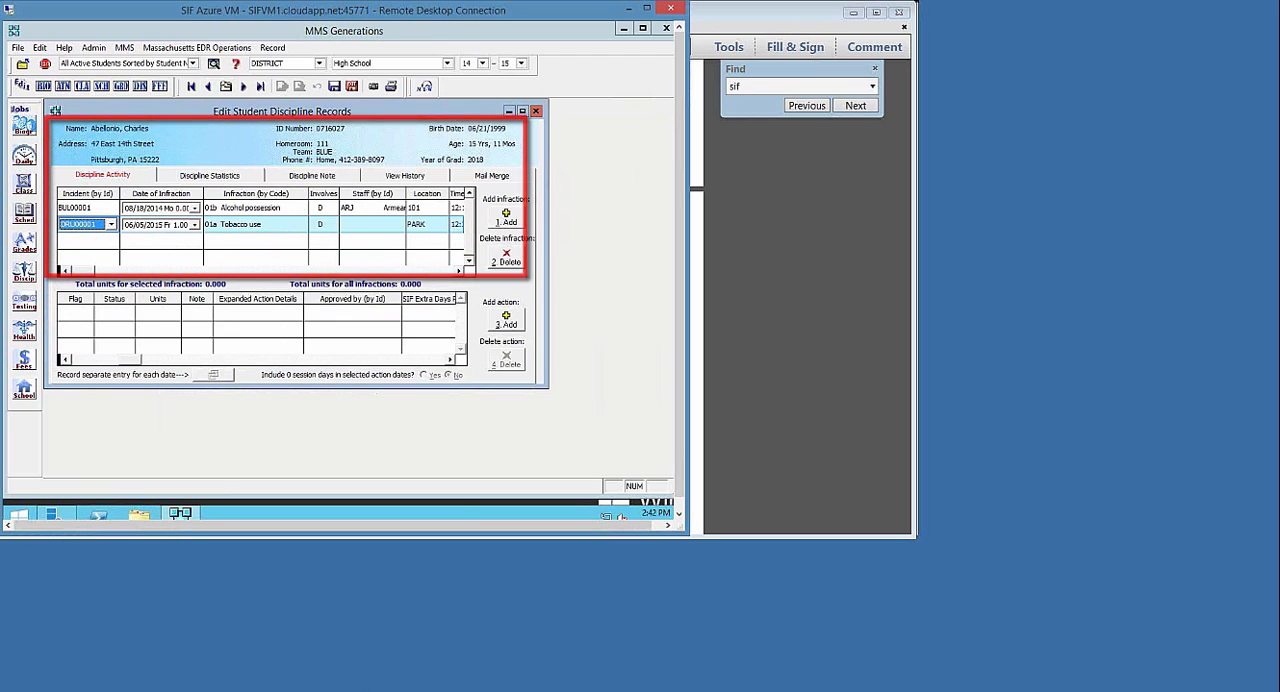
Switch to MA_EDR_Documentation.pdf in Adobe Reader to review the state offense code table, and return to MMS Generations
key(alt+Tab)
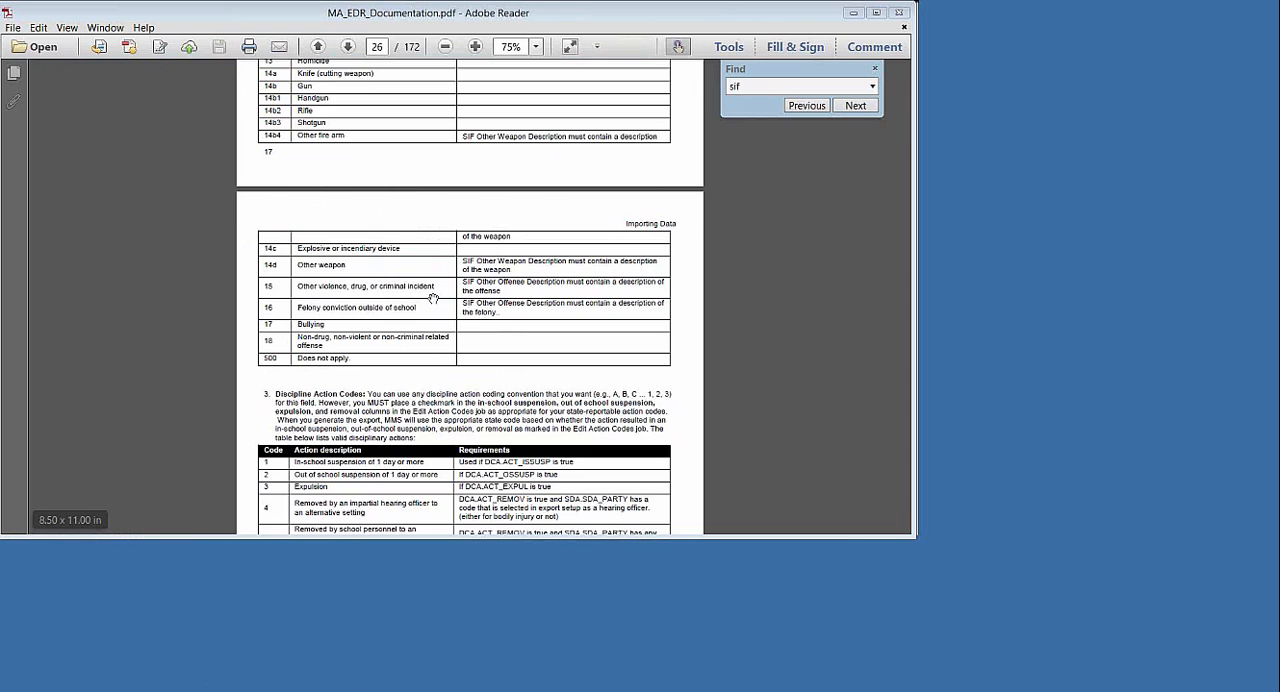
scroll(433, 299, up, 3)
scroll(530, 236, up, 6)
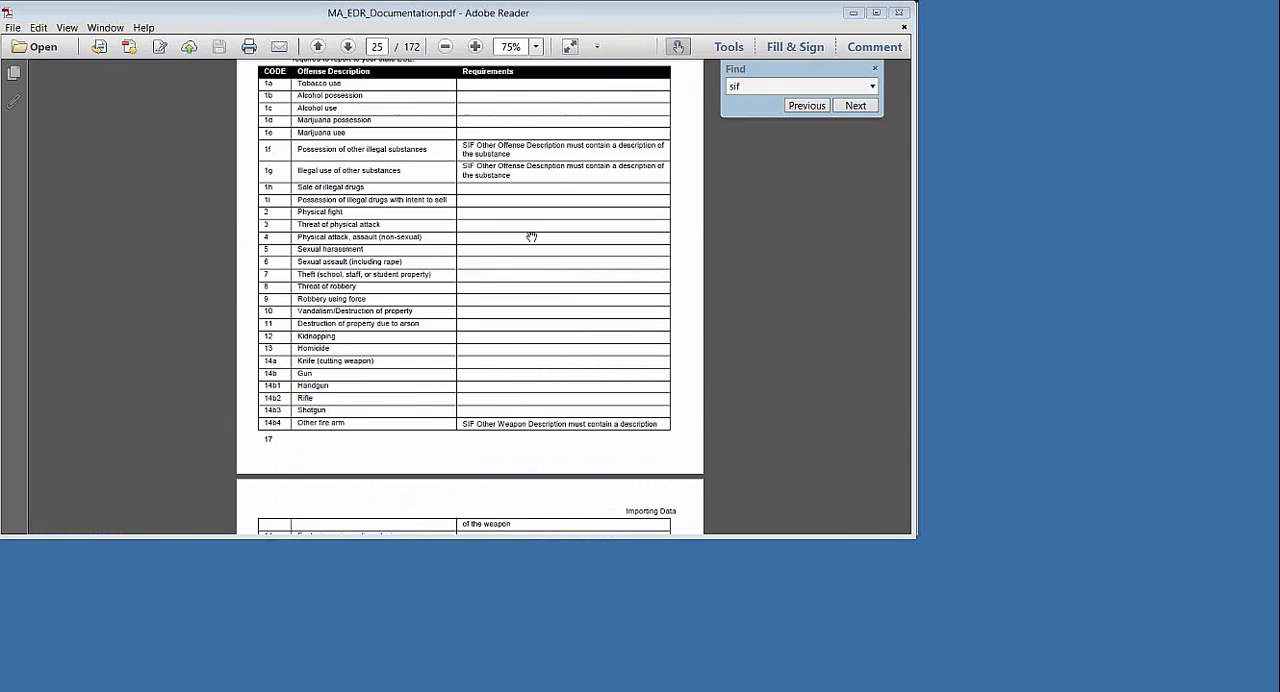
key(alt+Tab)
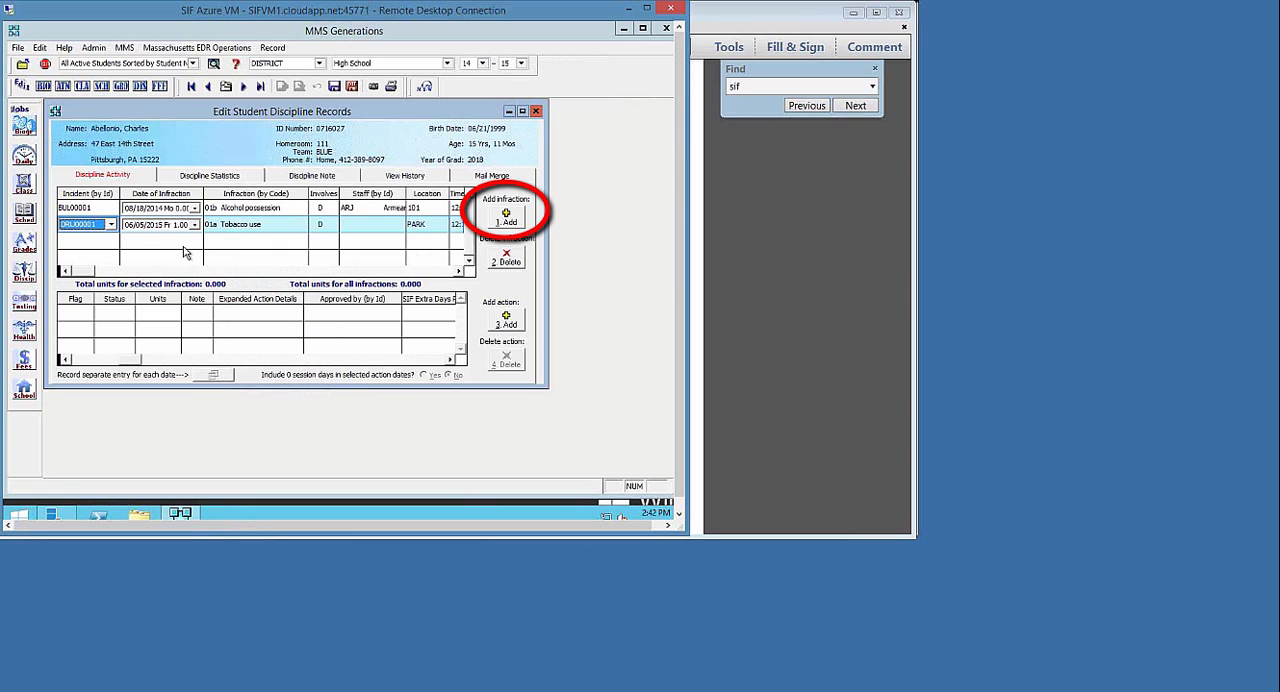
Add an infraction to the student's record, linked to smoking incident DRU00002, with infraction code 01a Tobacco use
click(505, 220)
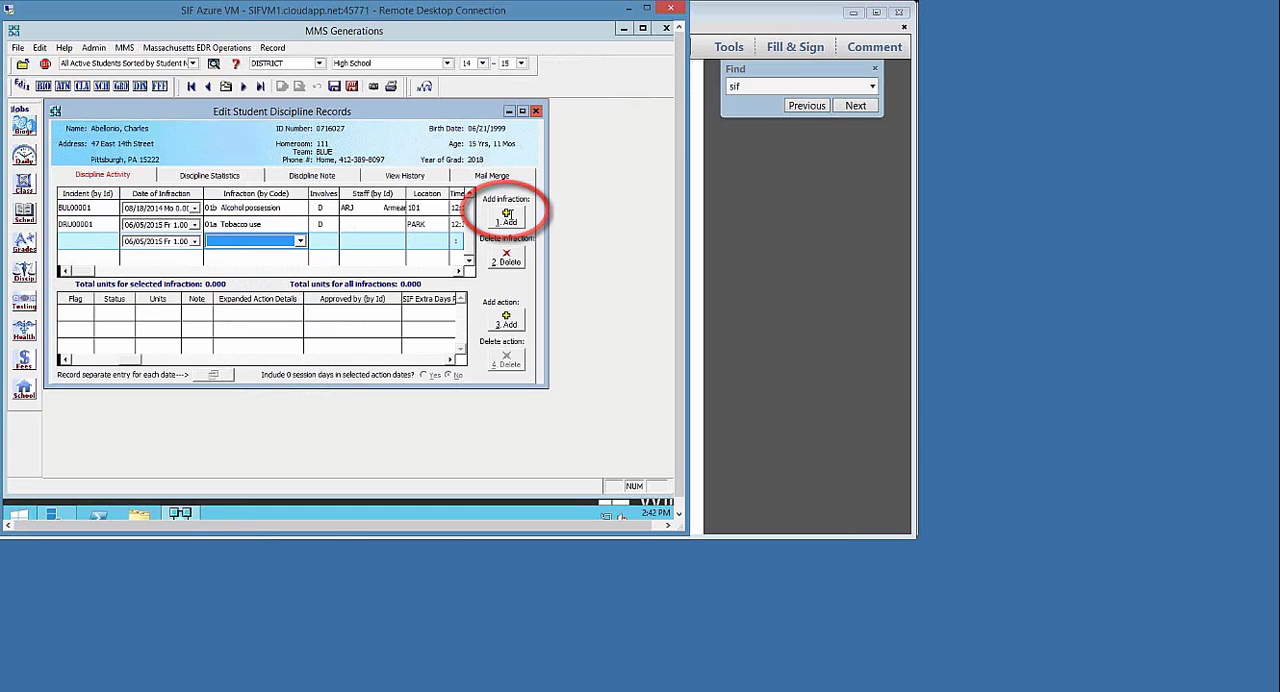
click(90, 242)
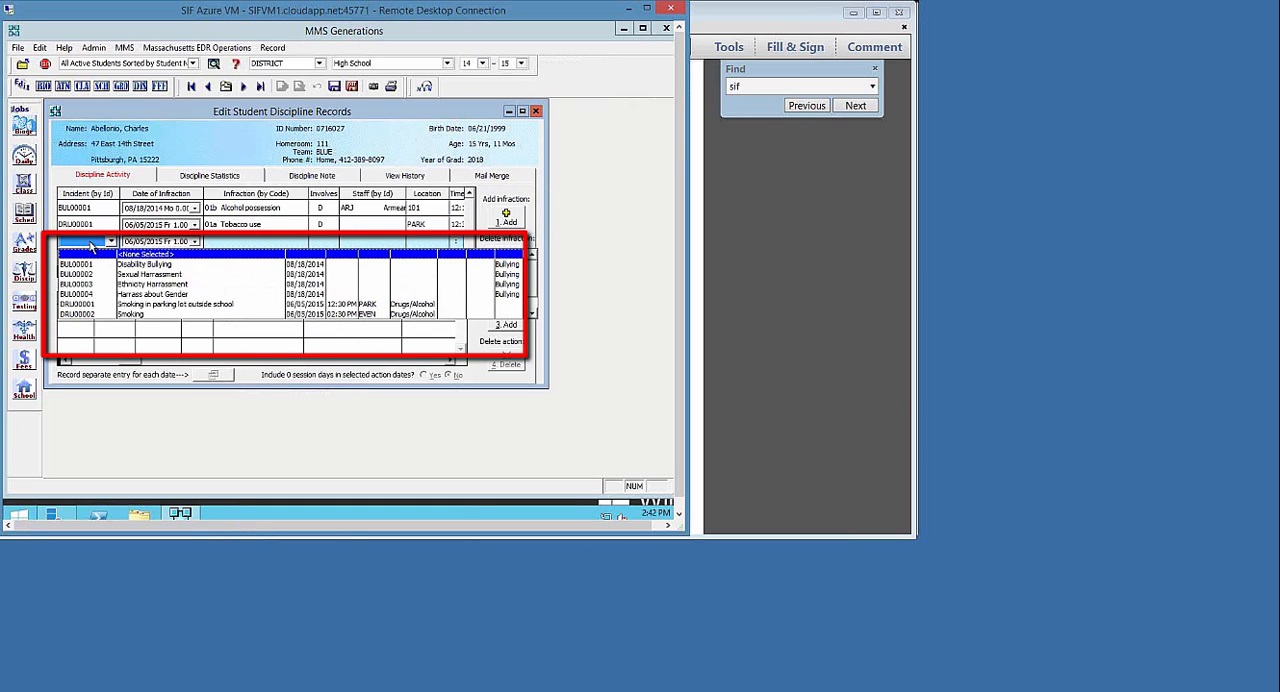
click(101, 316)
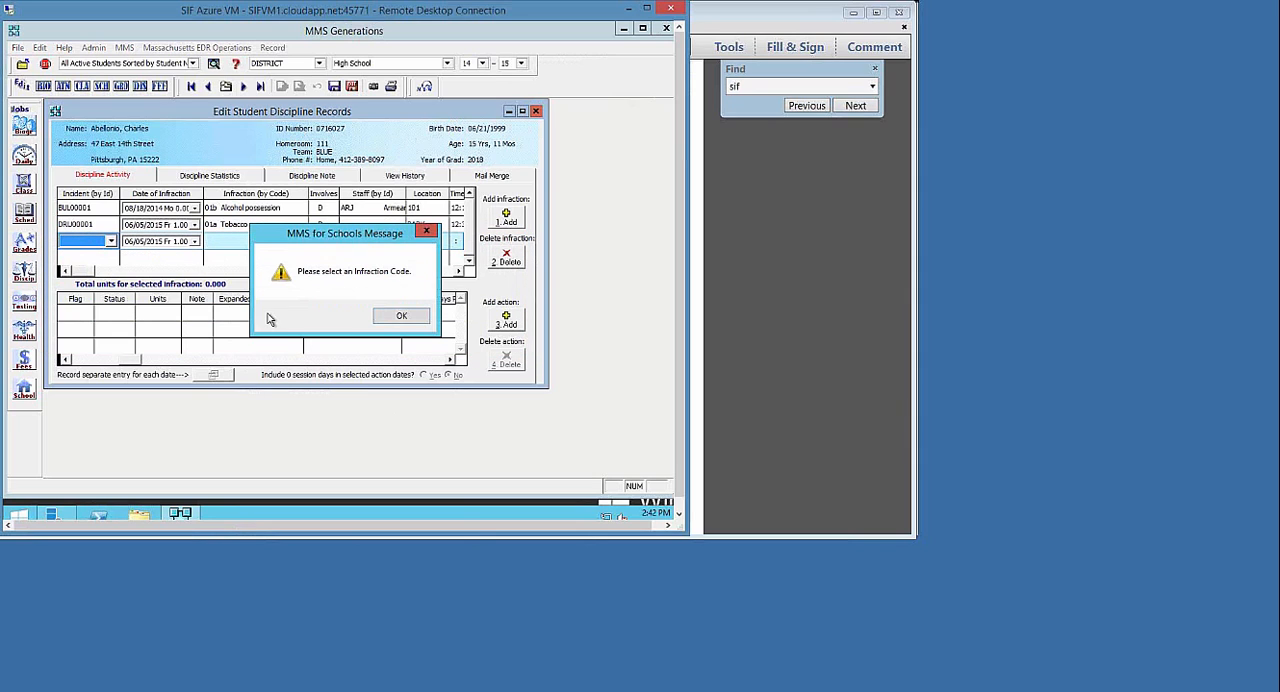
click(401, 316)
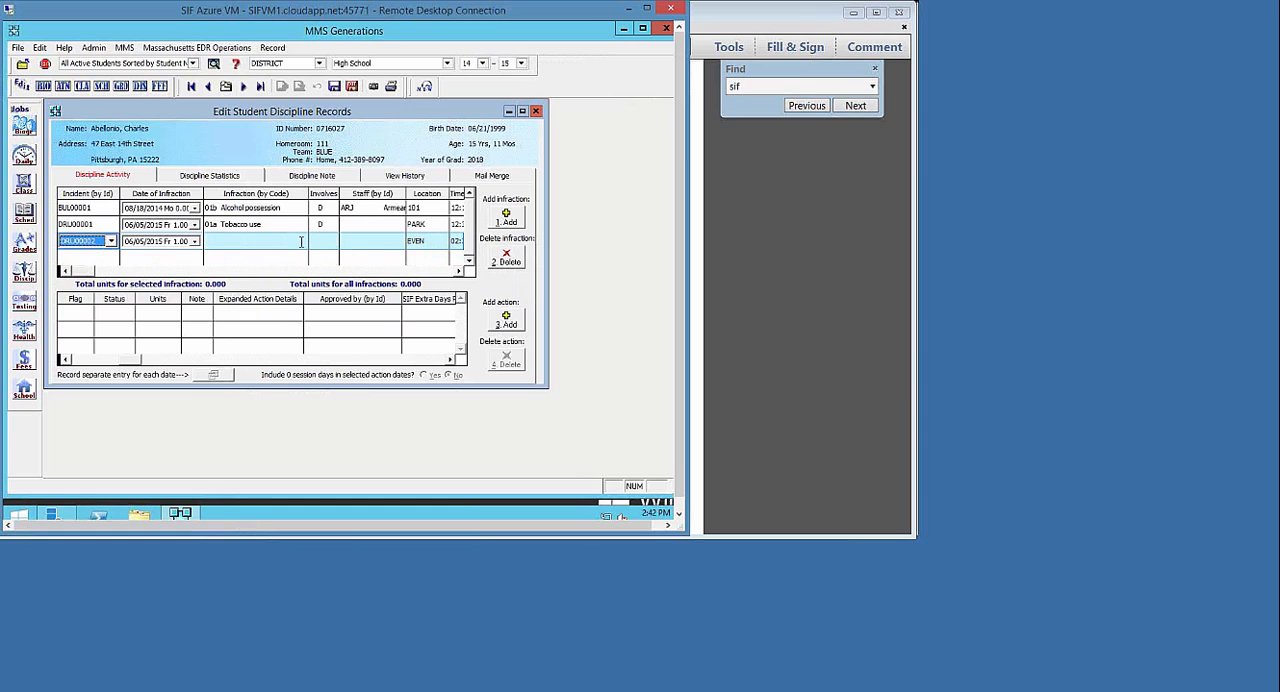
click(231, 242)
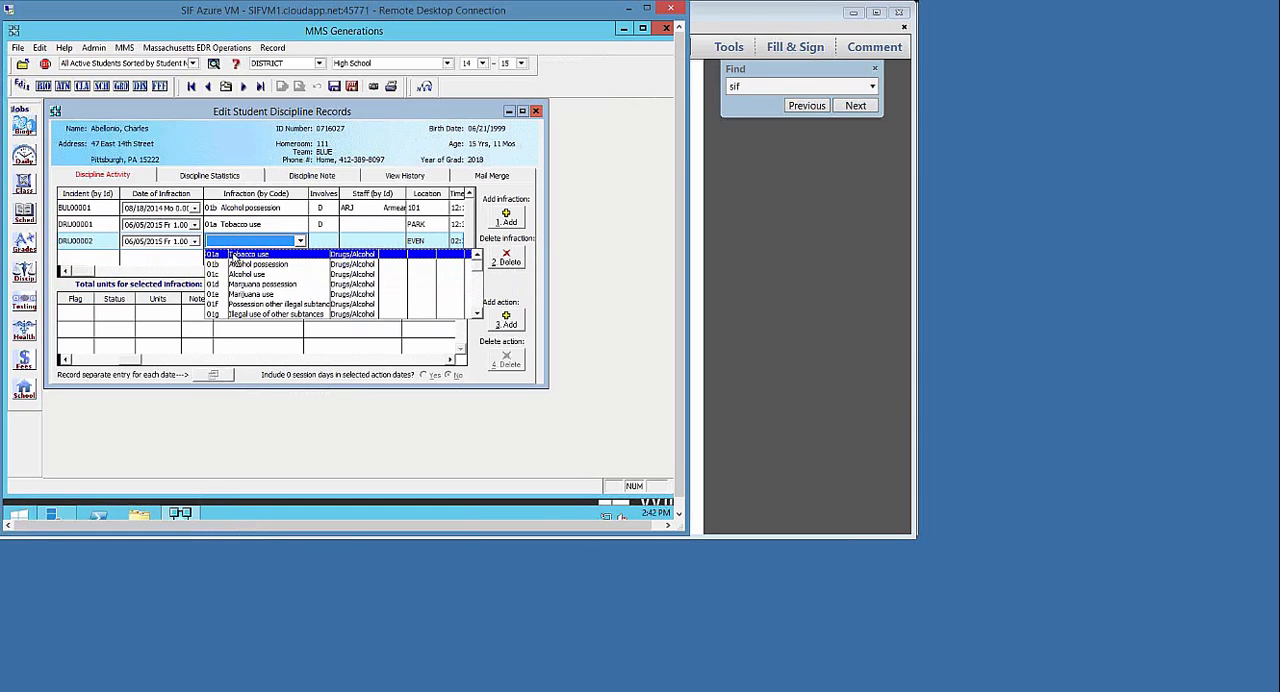
click(234, 256)
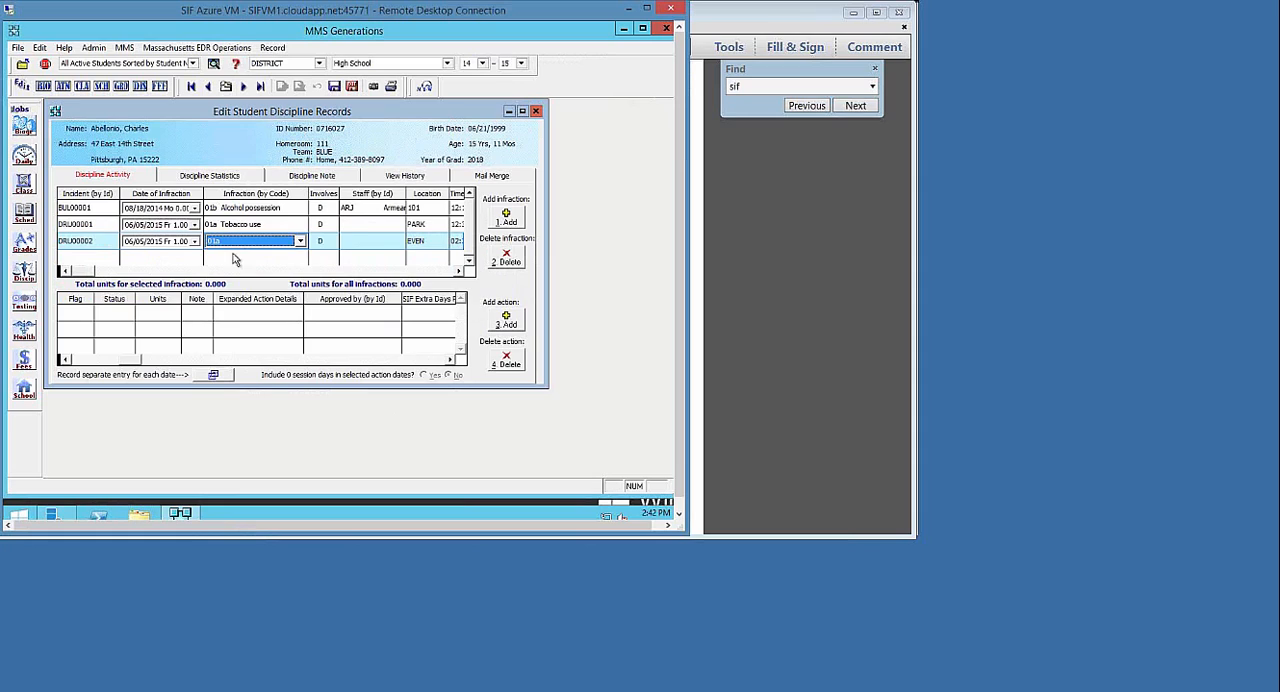
Examine the new infraction's fields from Staff, Location and Time through to SIF Offender Injury and SIF Other Weapon
click(353, 243)
click(353, 247)
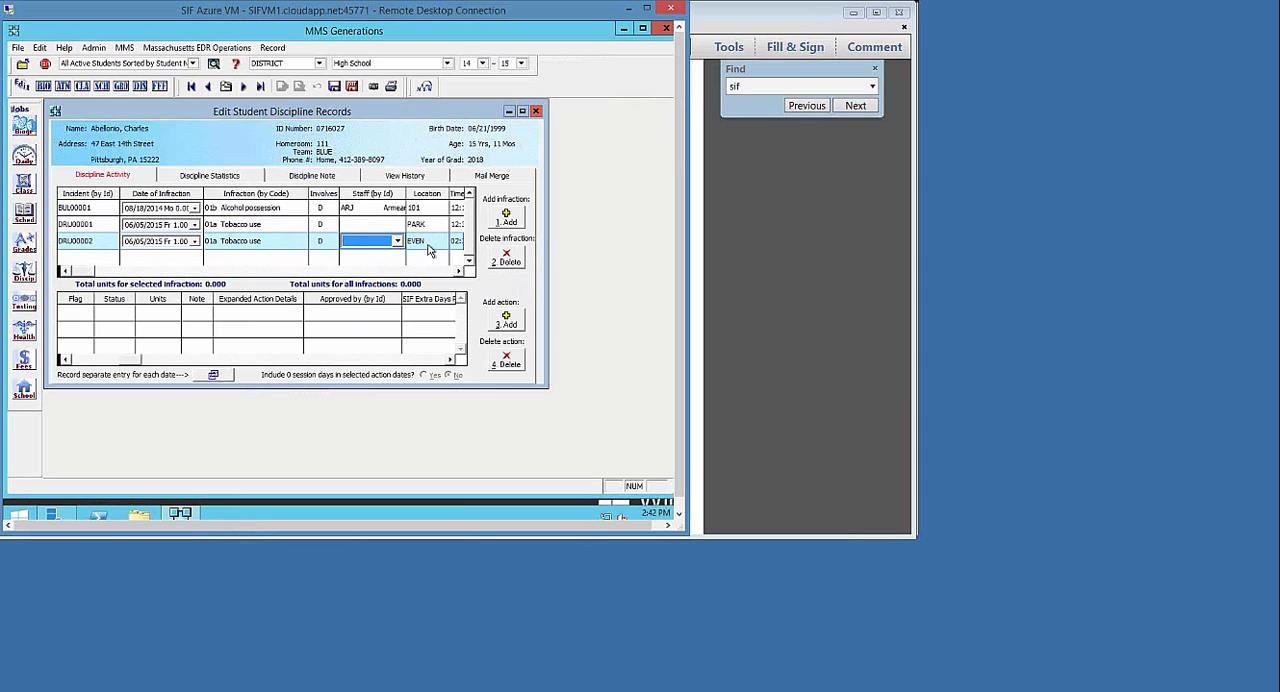
click(459, 271)
click(459, 271)
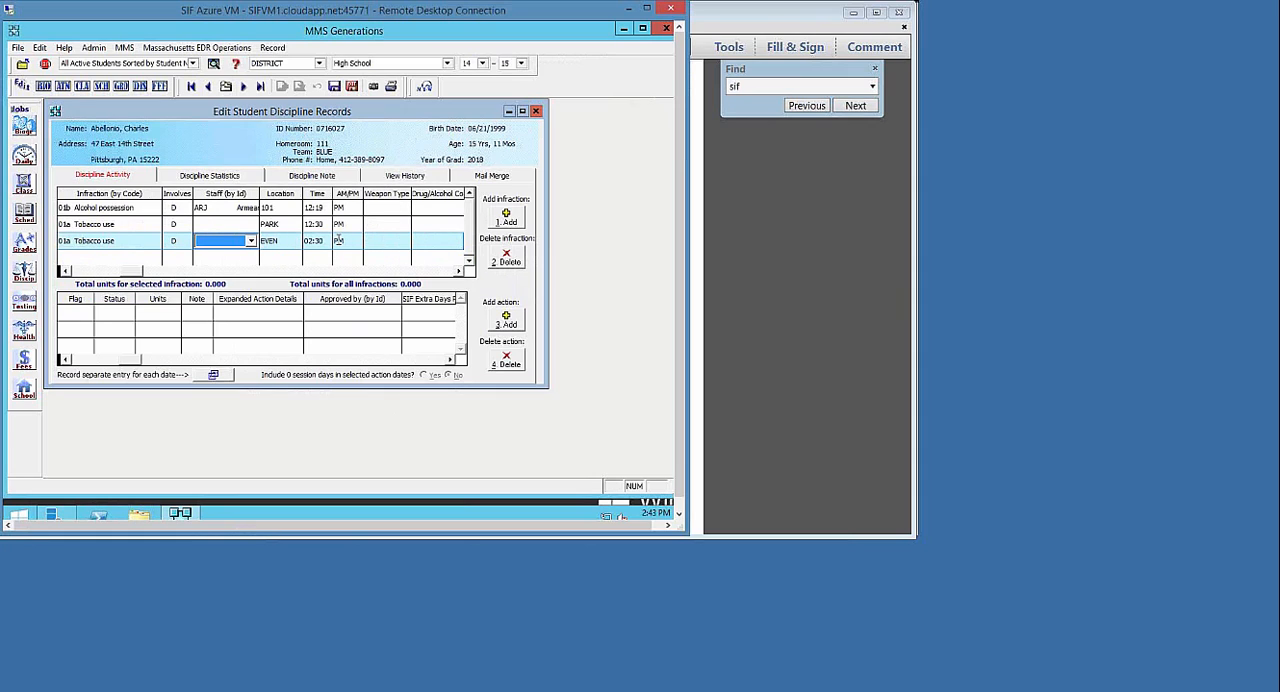
click(459, 272)
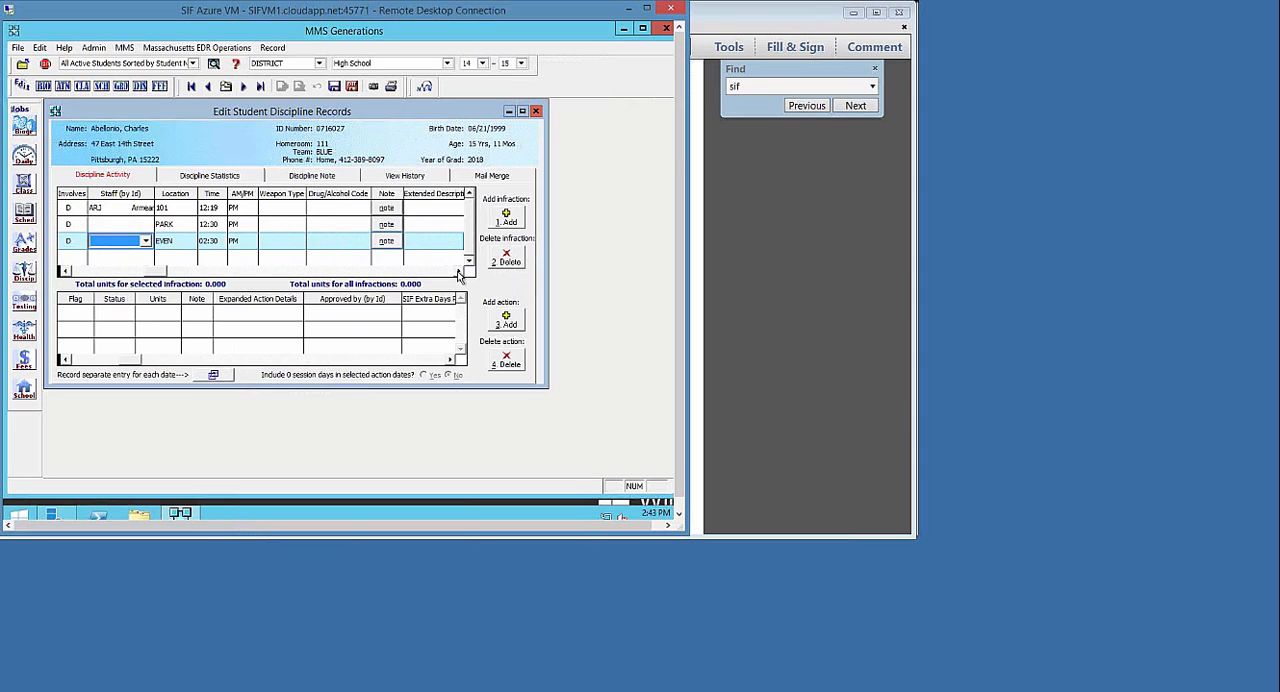
click(459, 272)
click(459, 272)
click(459, 272)
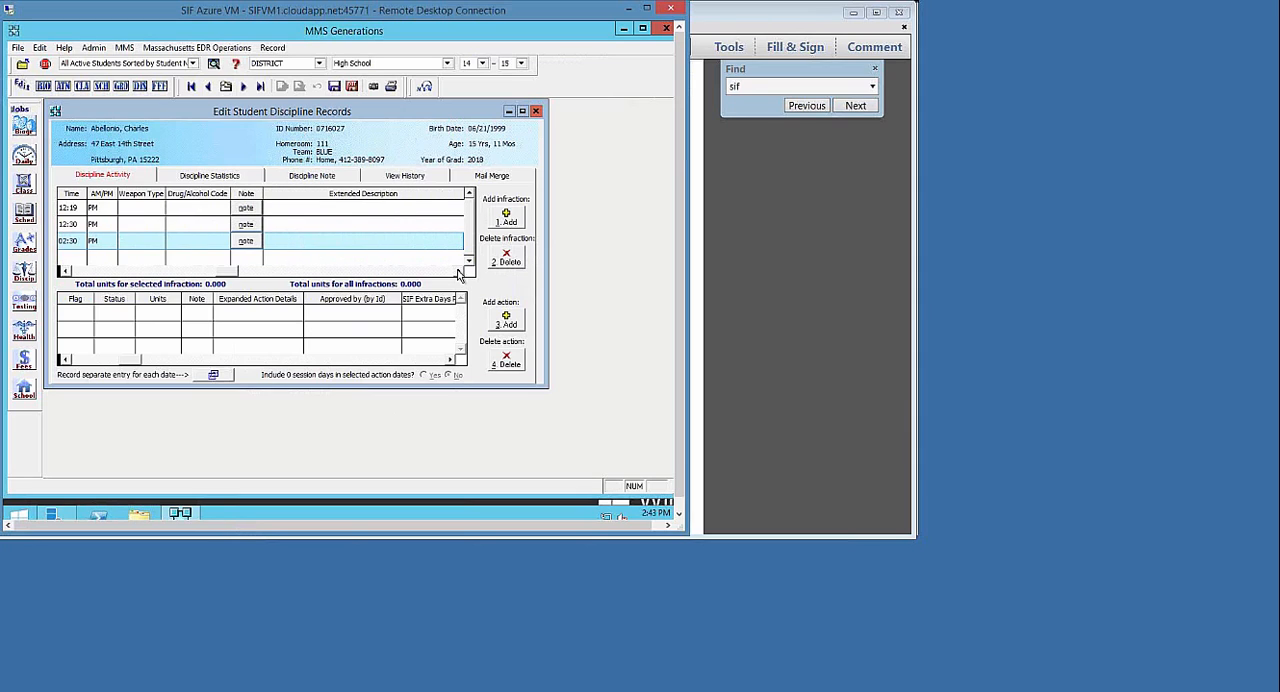
click(459, 272)
click(459, 272)
click(459, 272)
click(459, 272)
click(459, 272)
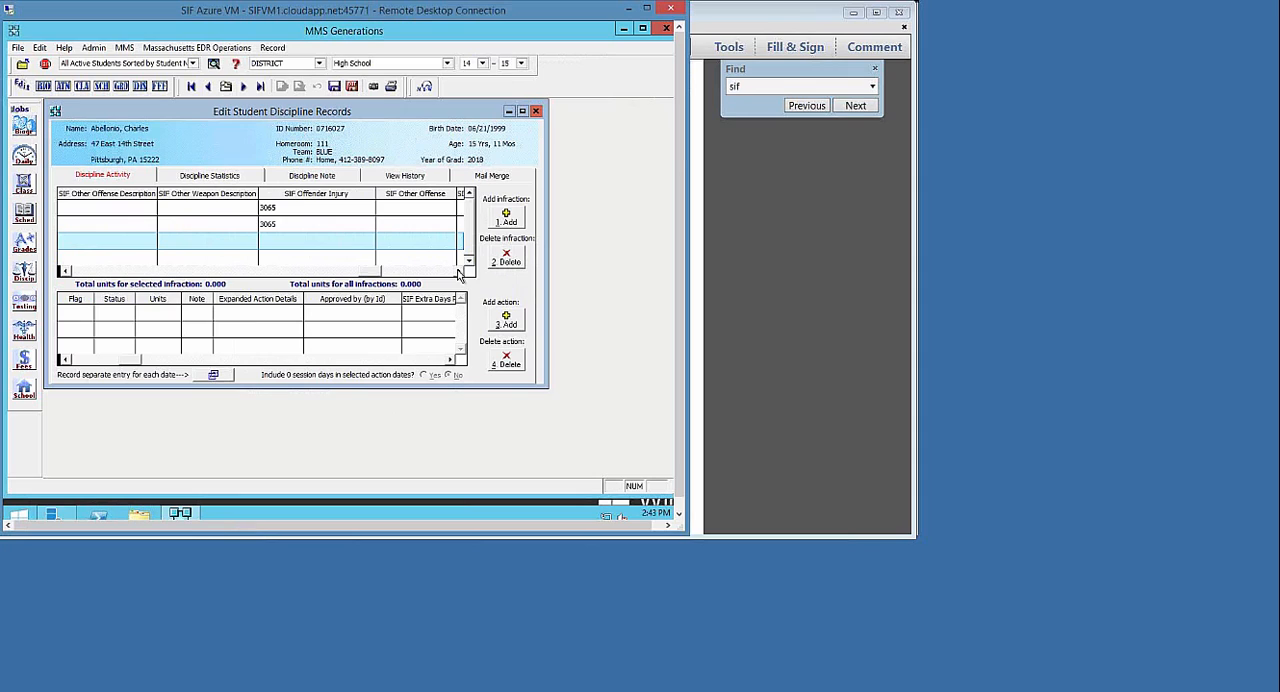
click(459, 272)
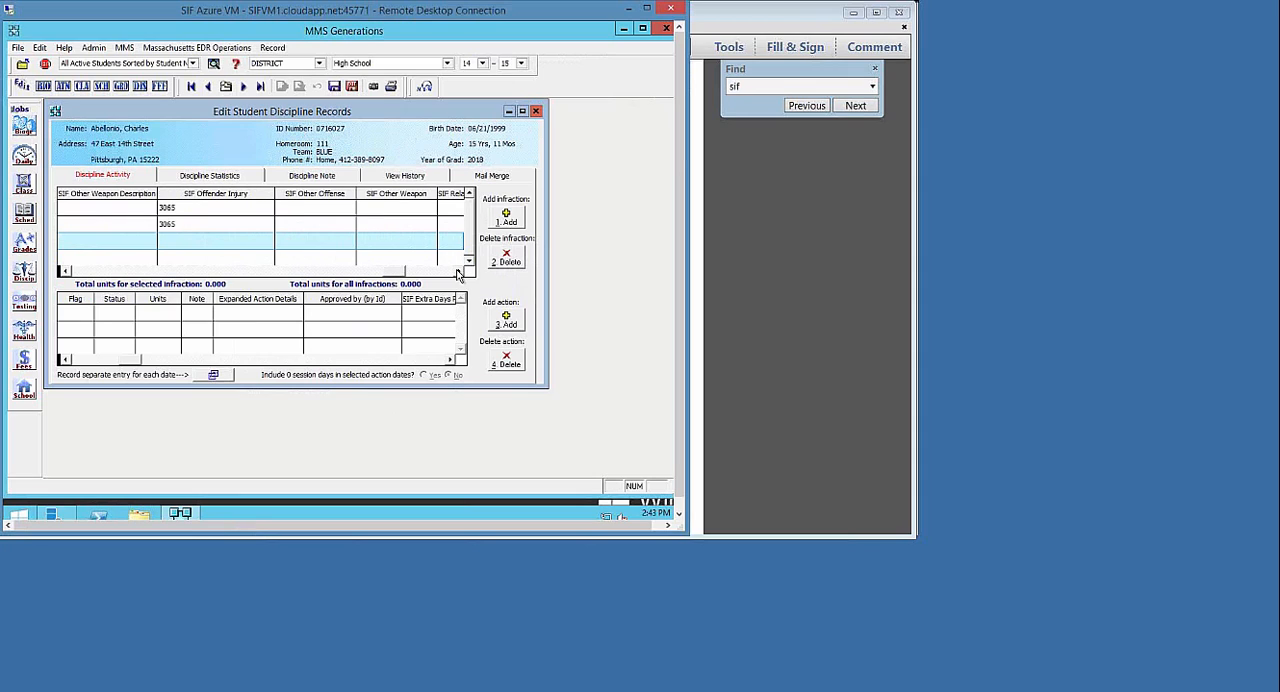
Check in MA_EDR_Documentation.pdf which offense codes require the SIF Other Offense Description or SIF Other Weapon Description fields
click(186, 272)
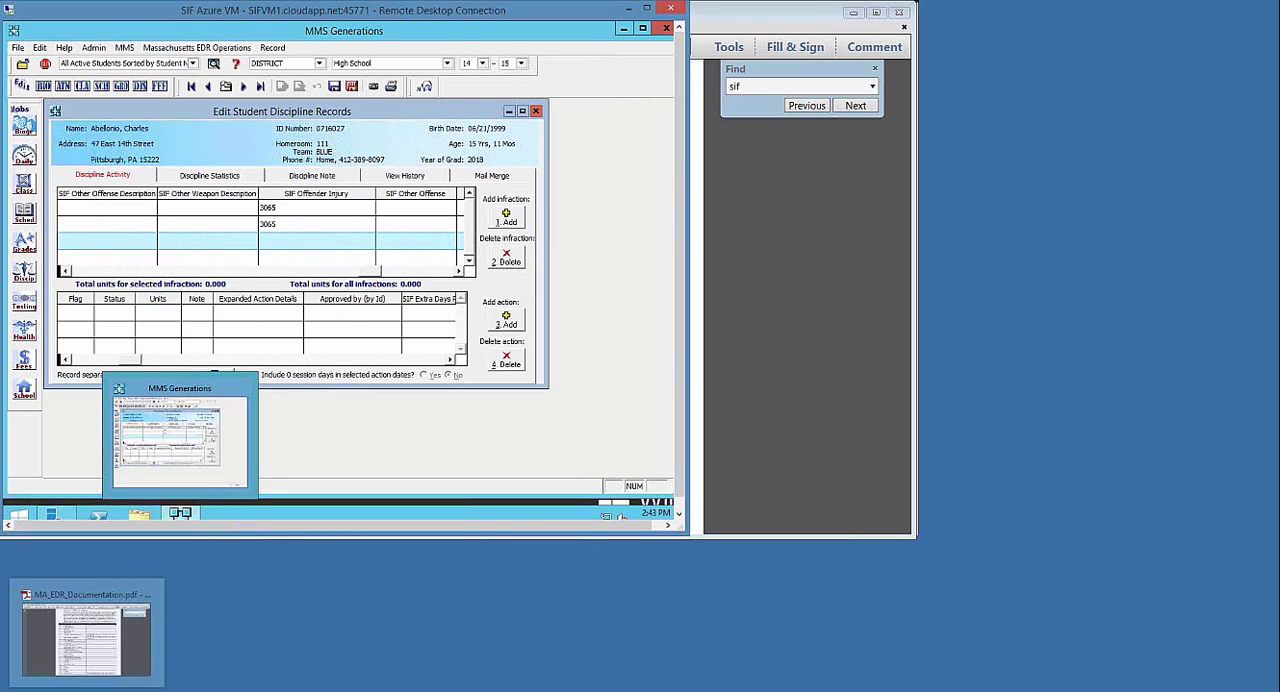
click(87, 690)
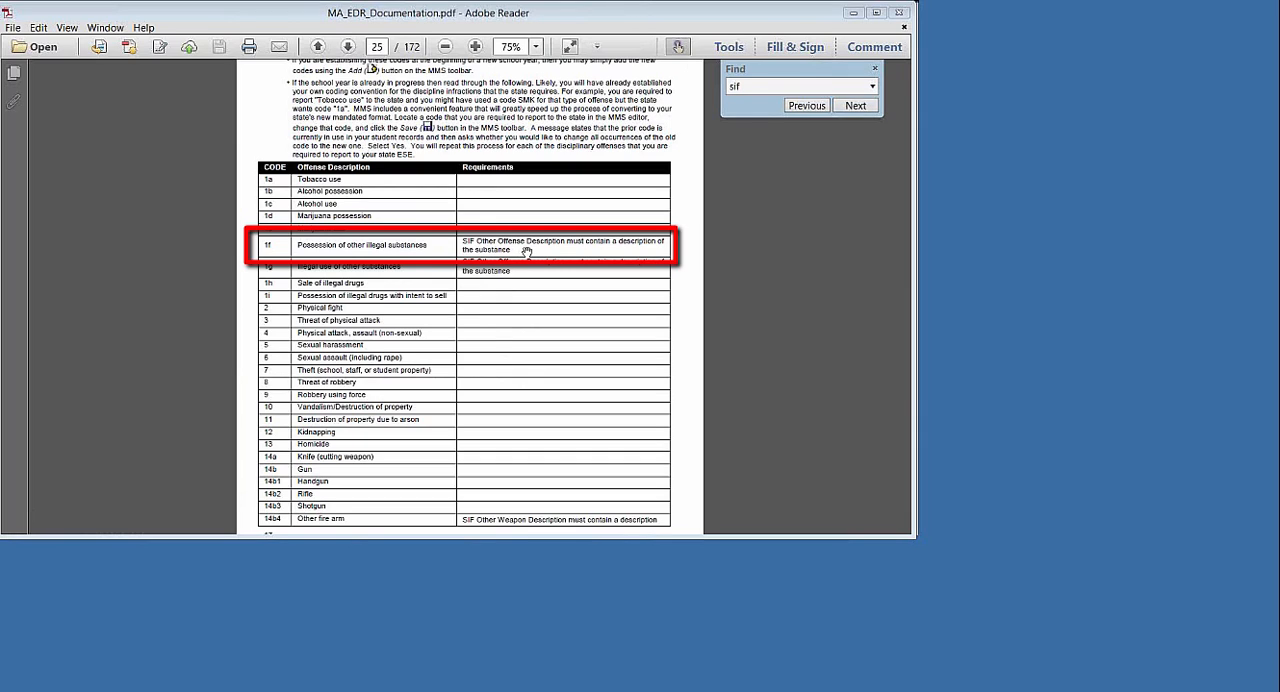
scroll(526, 253, down, 1)
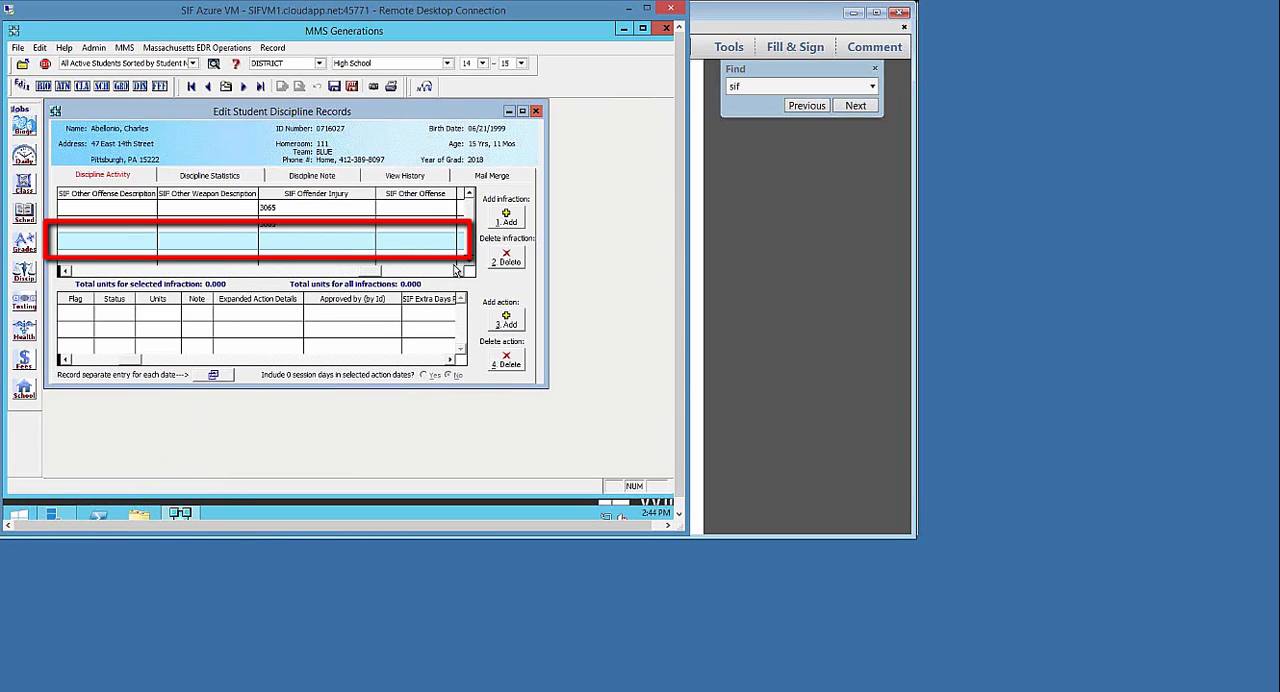
Back in MMS Generations, examine the infraction's SIF fields through SIF Due to Disability and consult the Discipline Activity help topic
click(457, 271)
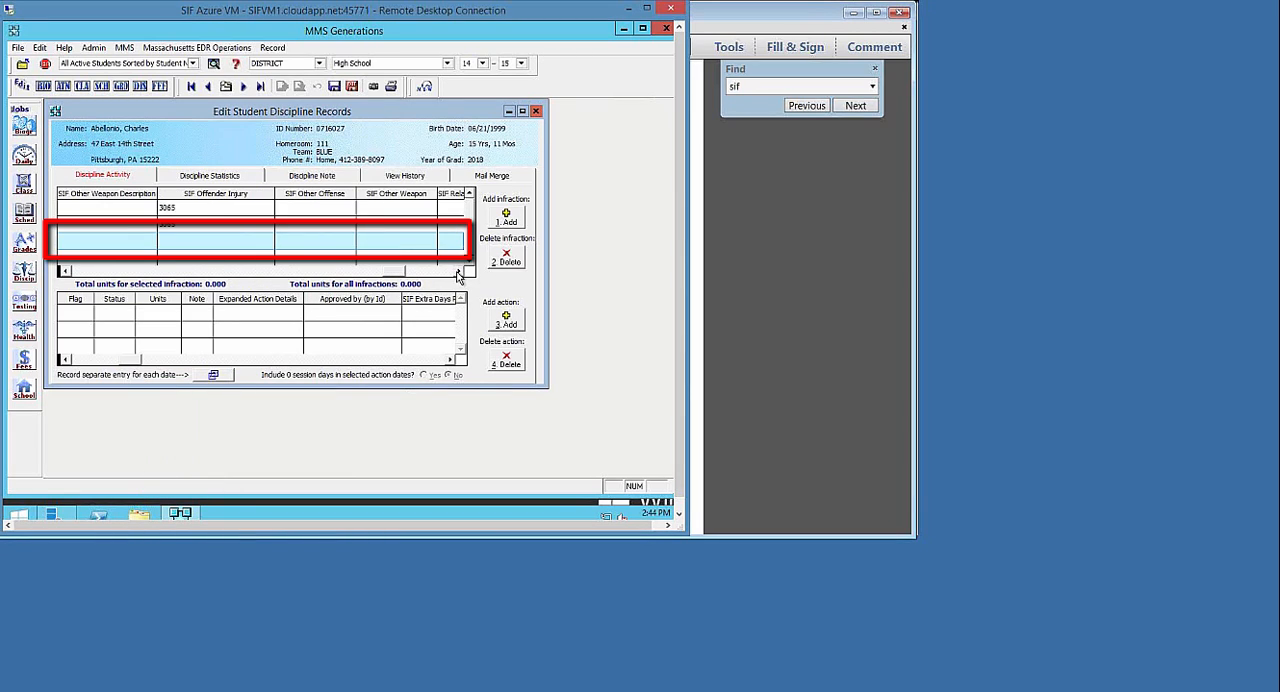
click(457, 272)
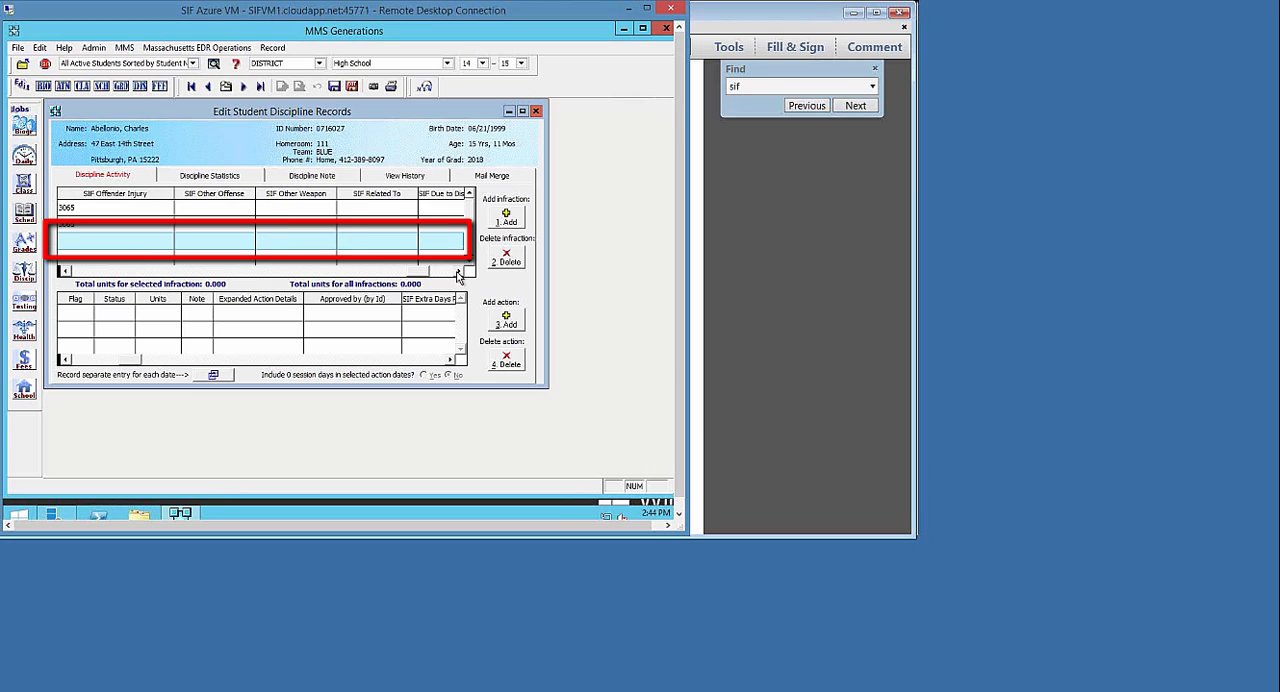
click(457, 272)
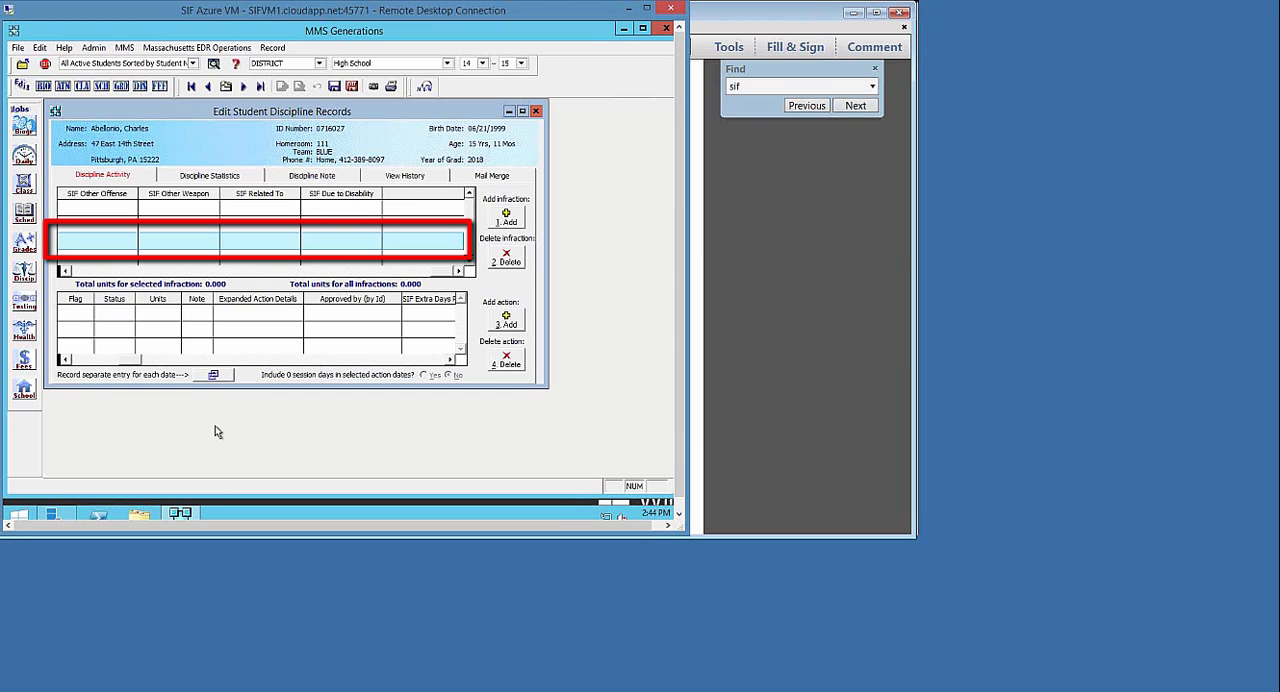
click(238, 62)
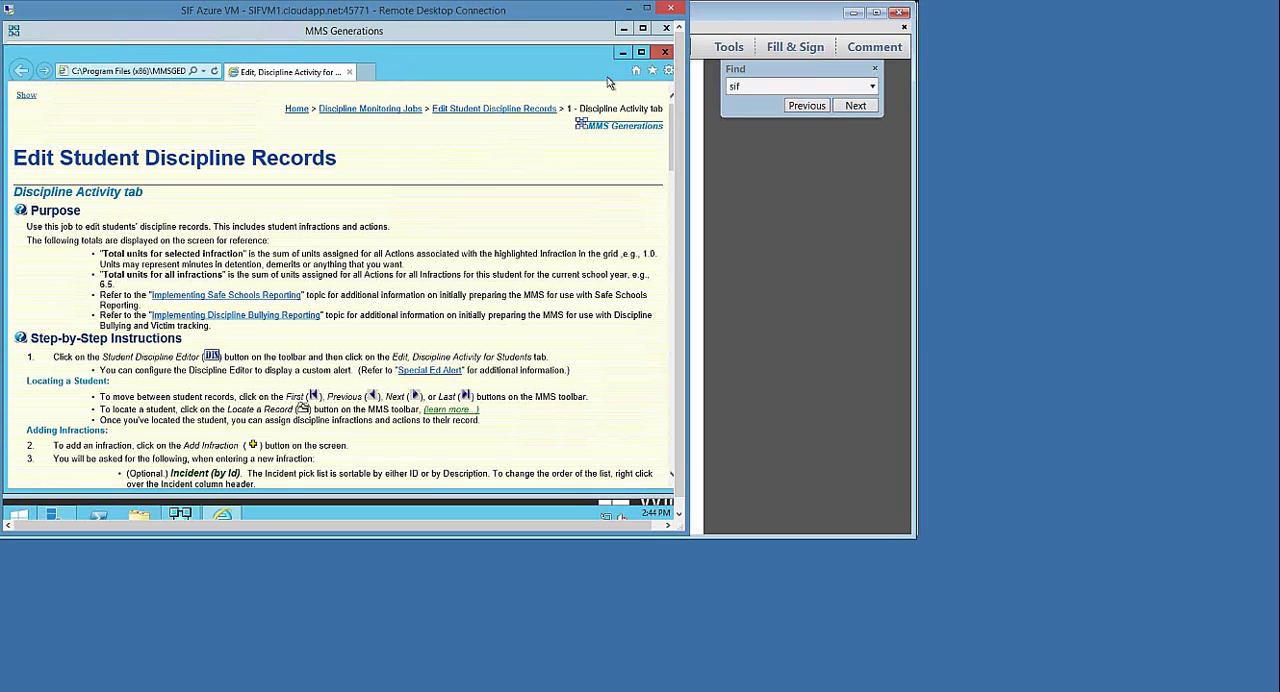
click(666, 53)
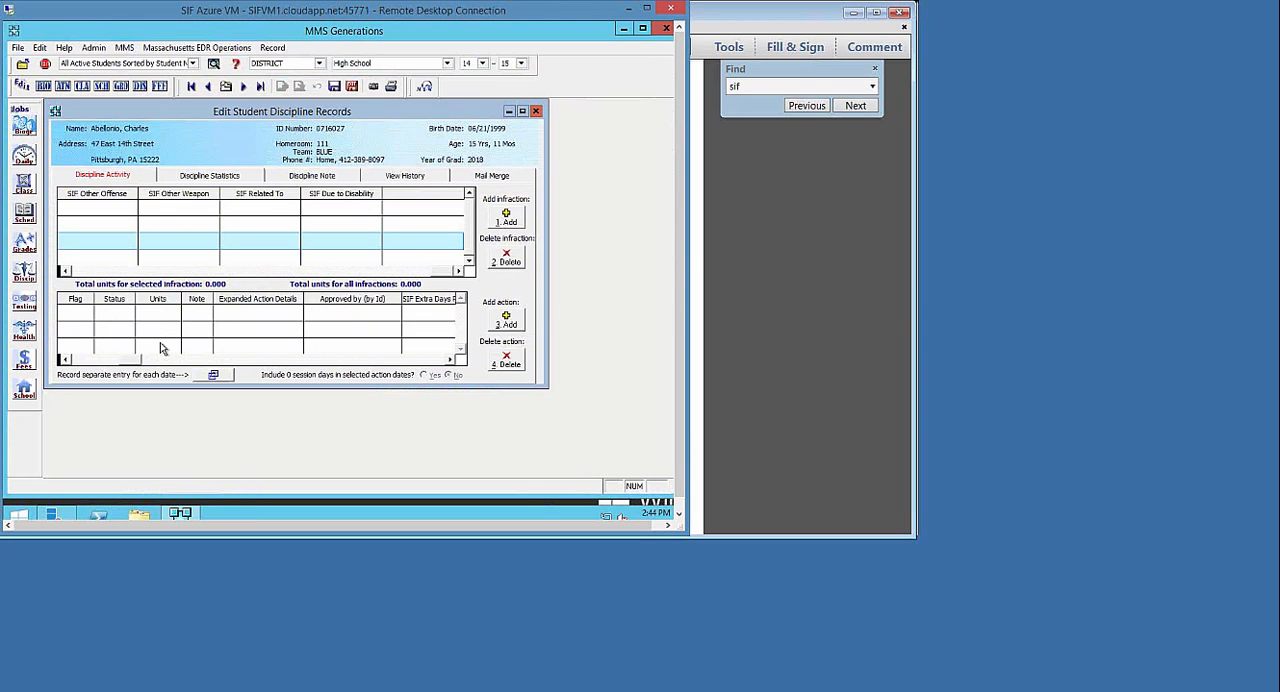
Add a new disciplinary action to the Tobacco use infraction linked to incident DRU00002
click(65, 360)
click(65, 360)
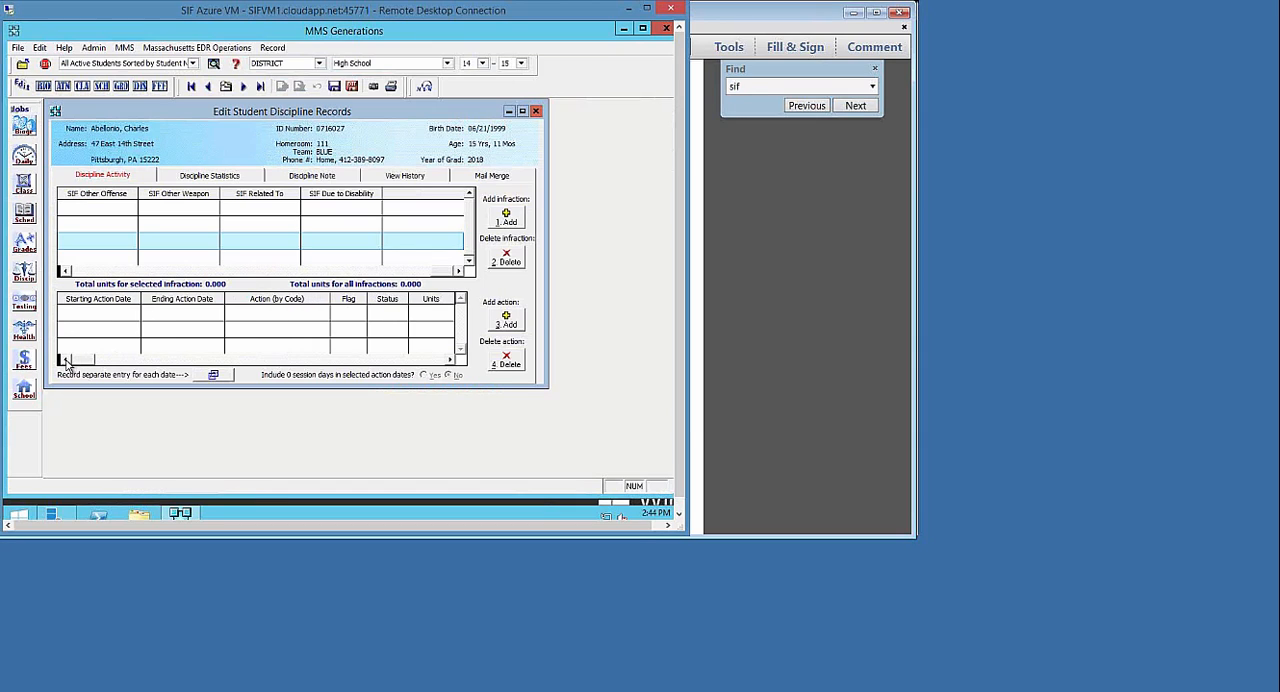
click(64, 271)
click(64, 271)
click(64, 271)
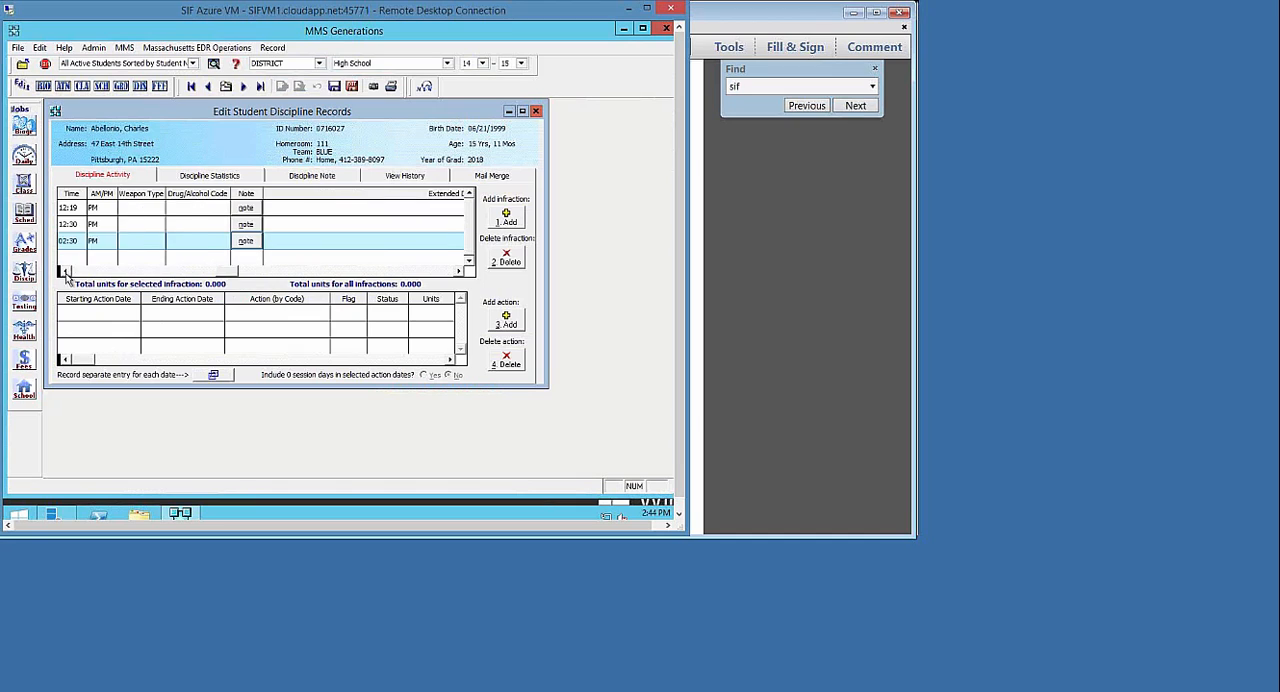
click(64, 271)
click(64, 271)
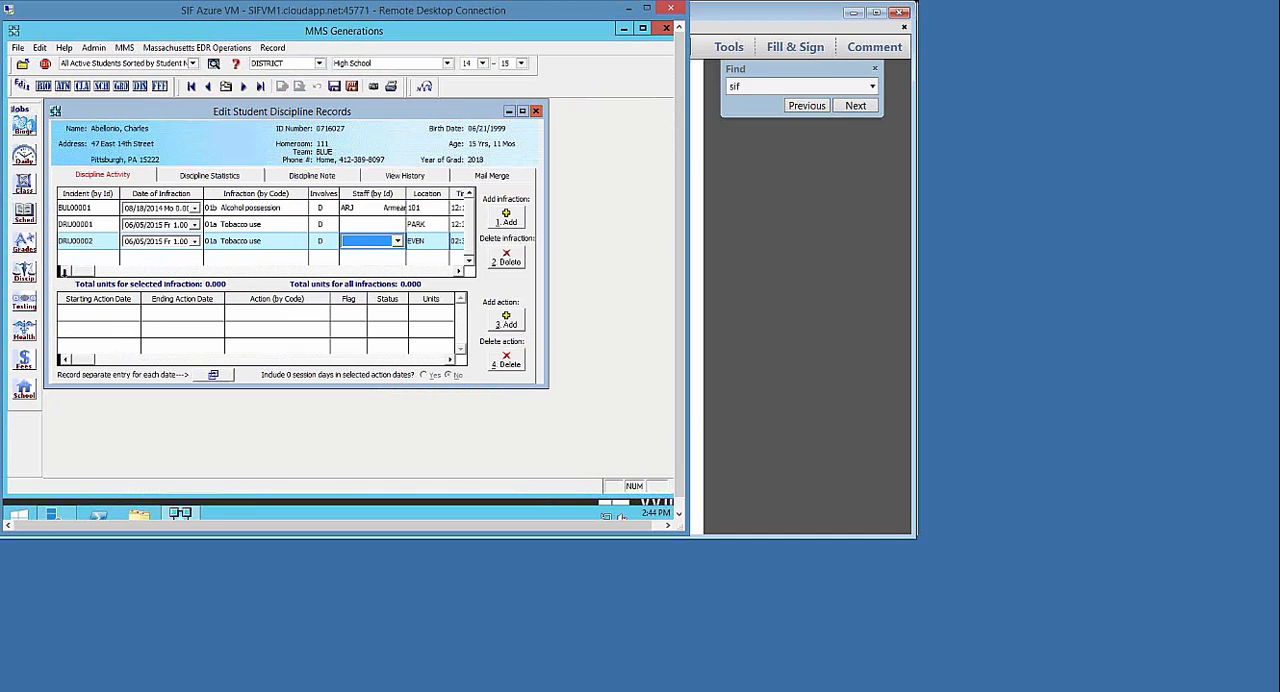
click(507, 320)
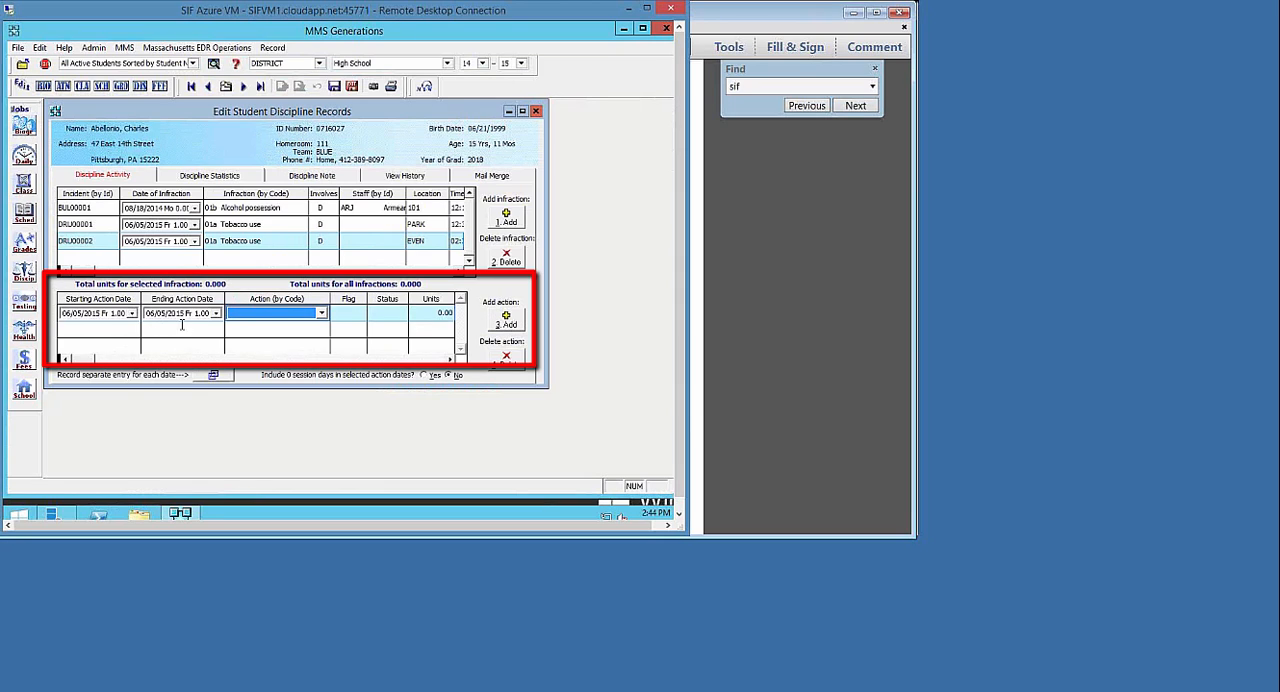
Set the new action's code to 0001, In-school suspension of 1 day or more
click(321, 314)
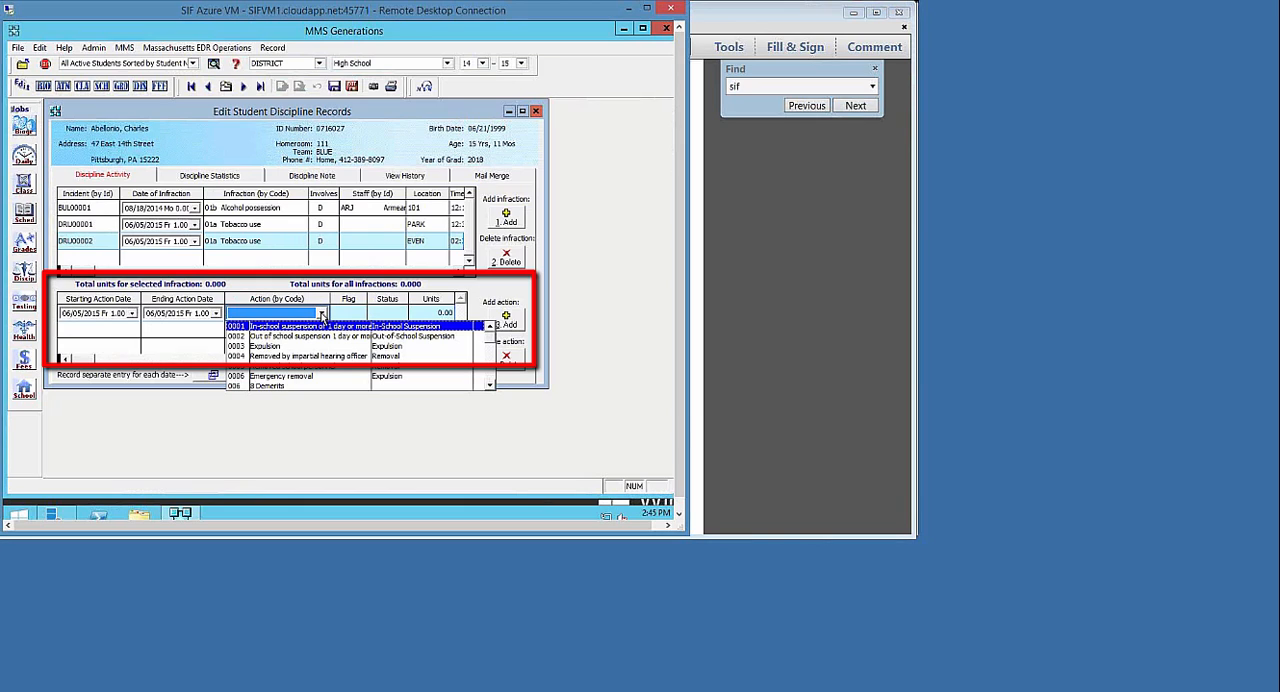
click(322, 325)
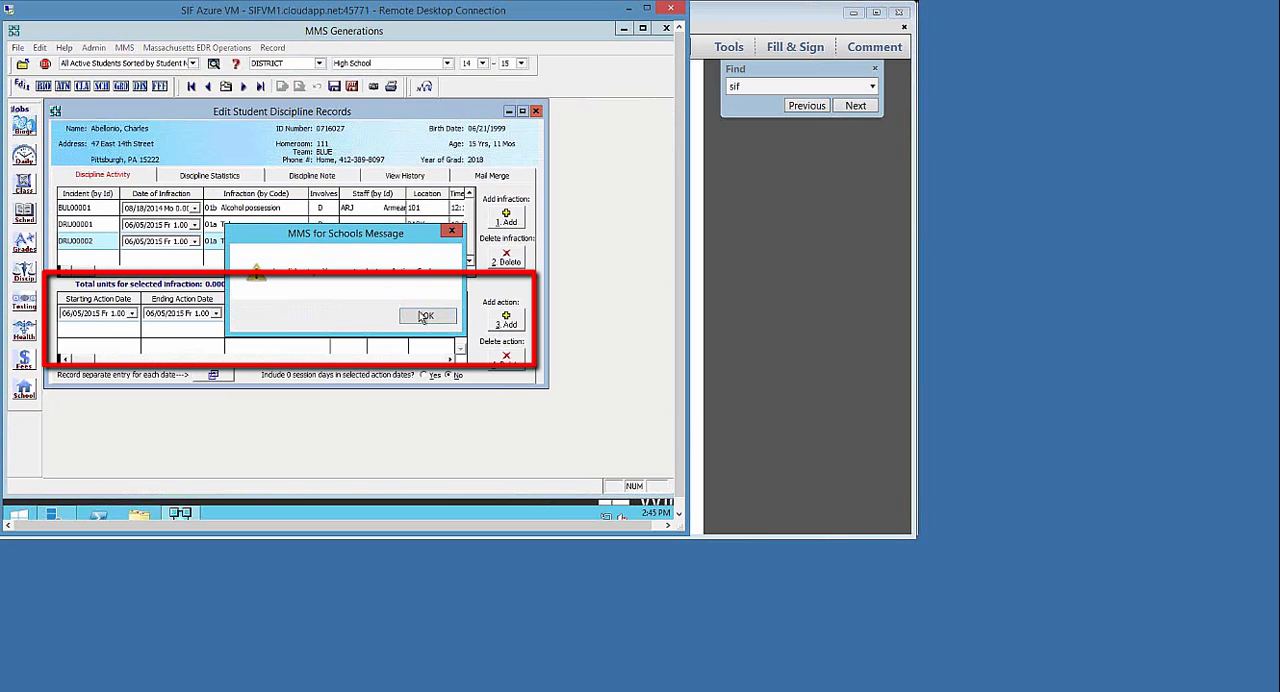
click(424, 317)
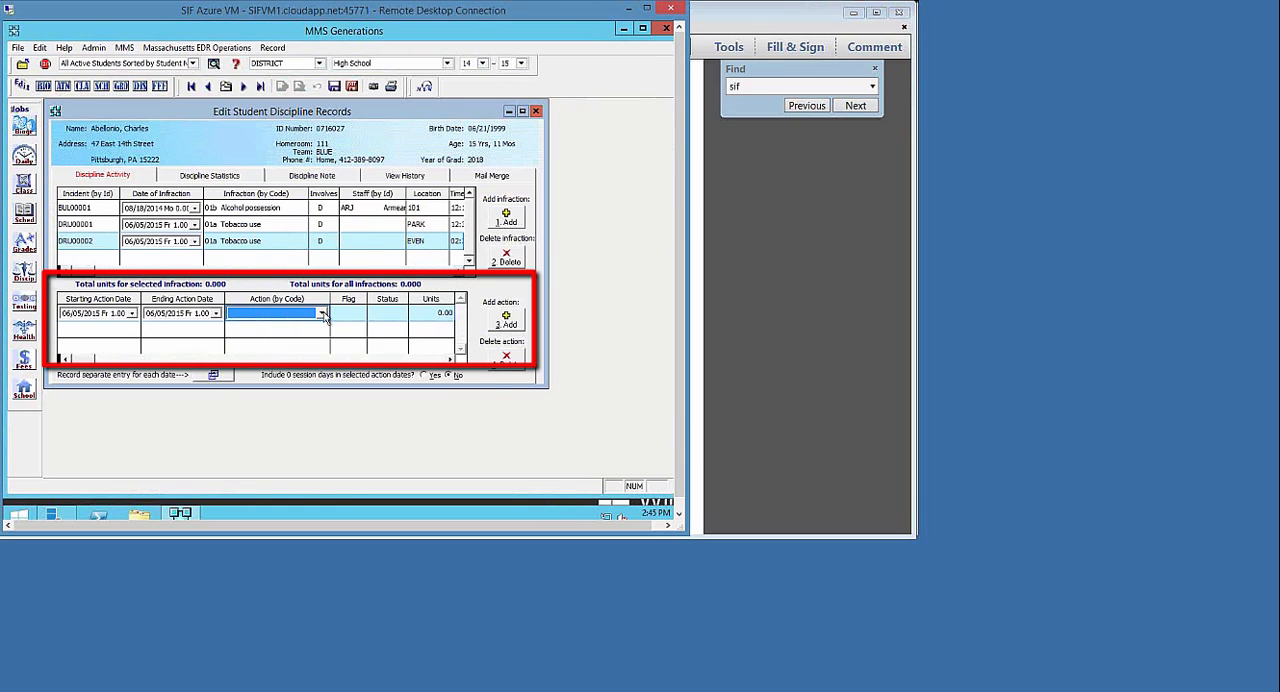
click(322, 314)
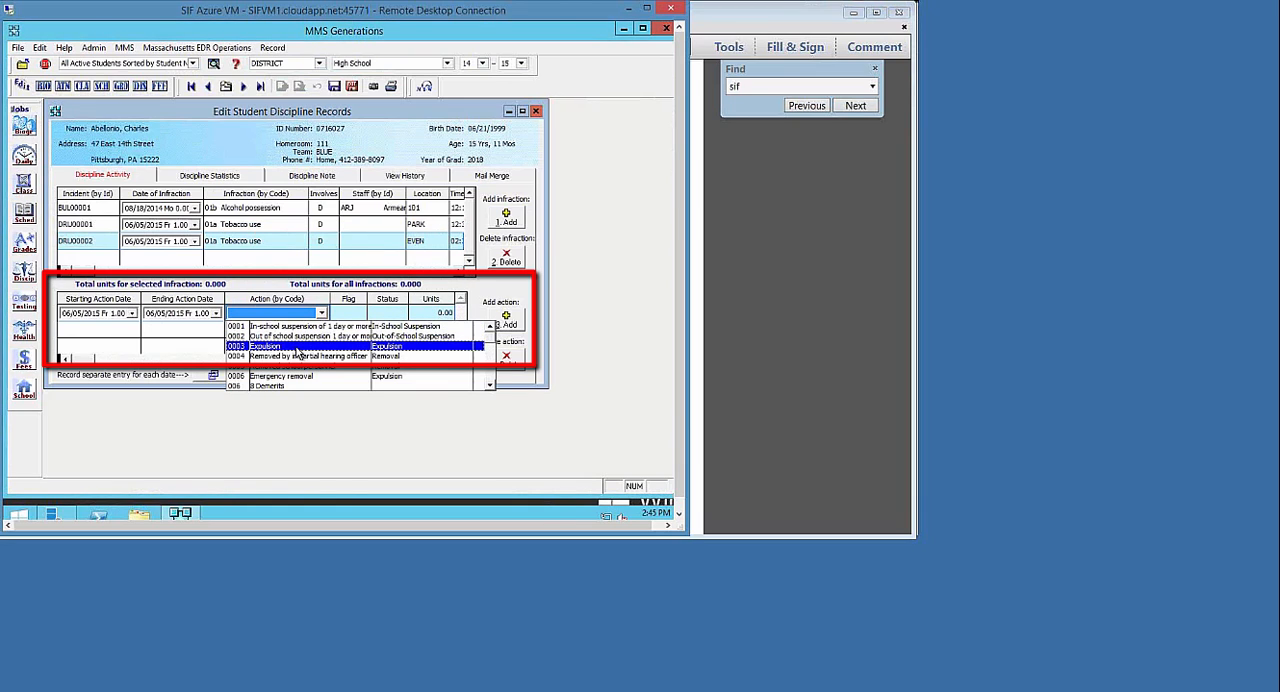
click(293, 326)
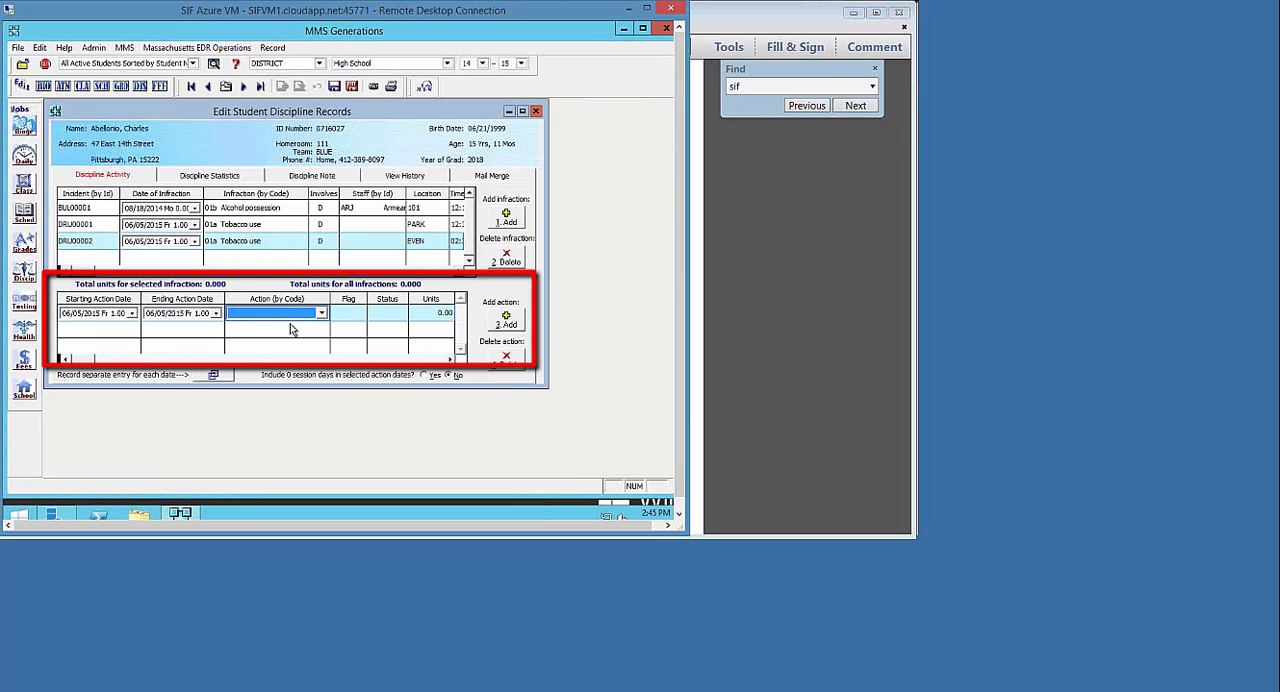
click(340, 322)
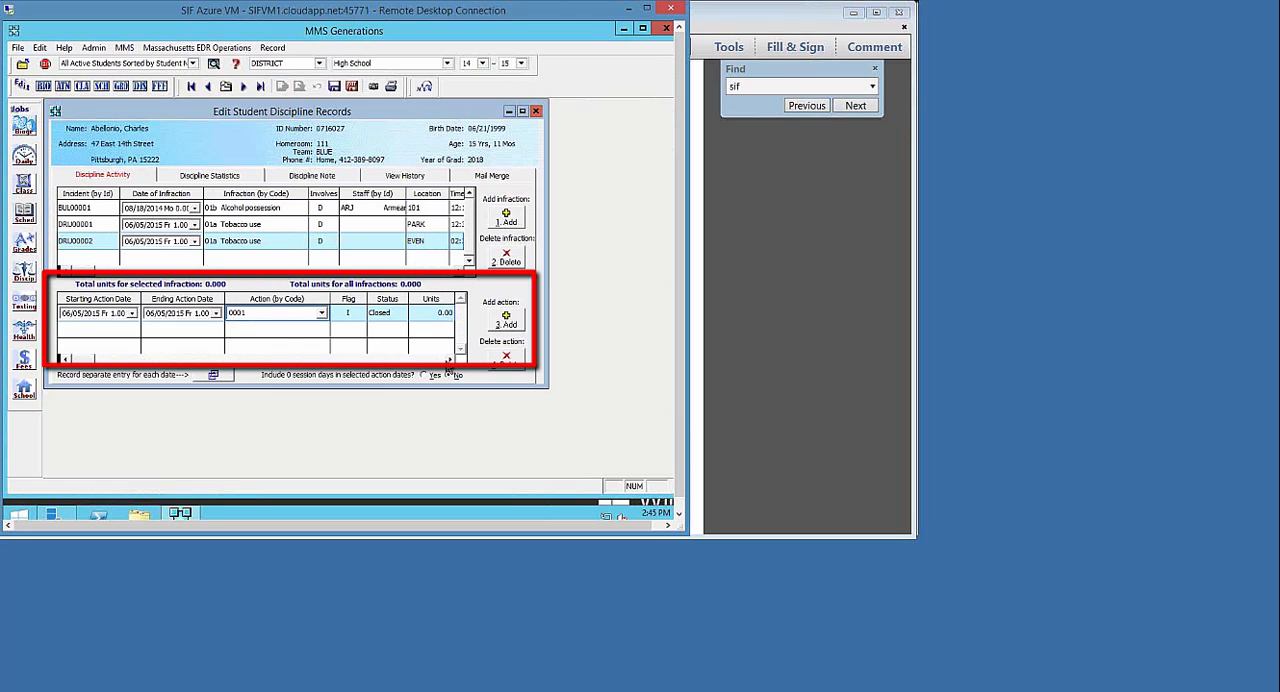
Examine the action's fields from Flag, Note and Expanded Action Details through SIF Extra Days Past Removal and SIF Superintendent Appeal
click(228, 358)
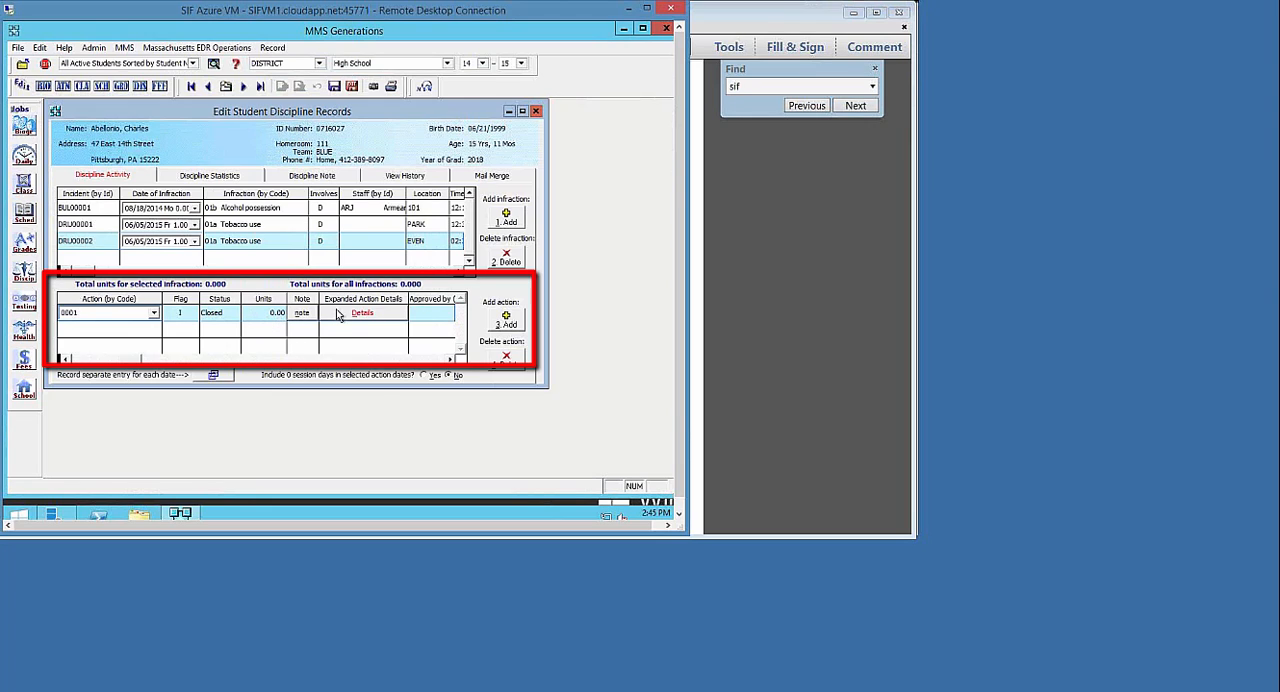
click(451, 360)
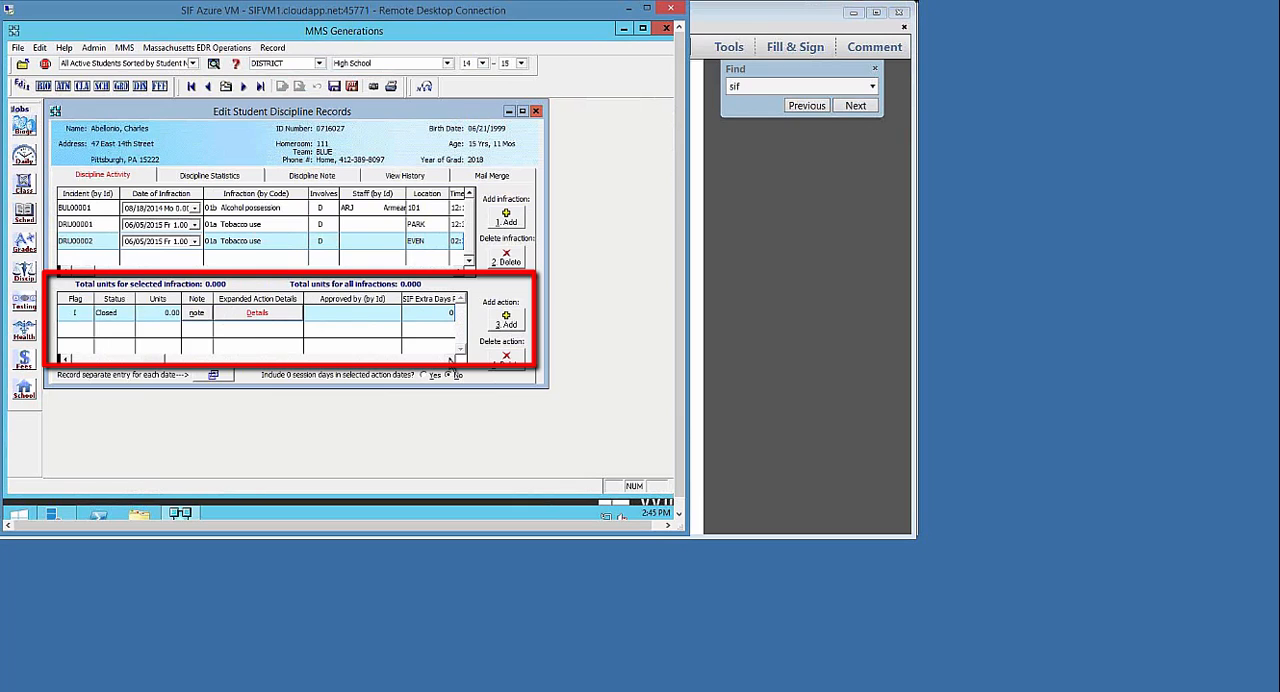
click(451, 360)
click(451, 360)
click(451, 360)
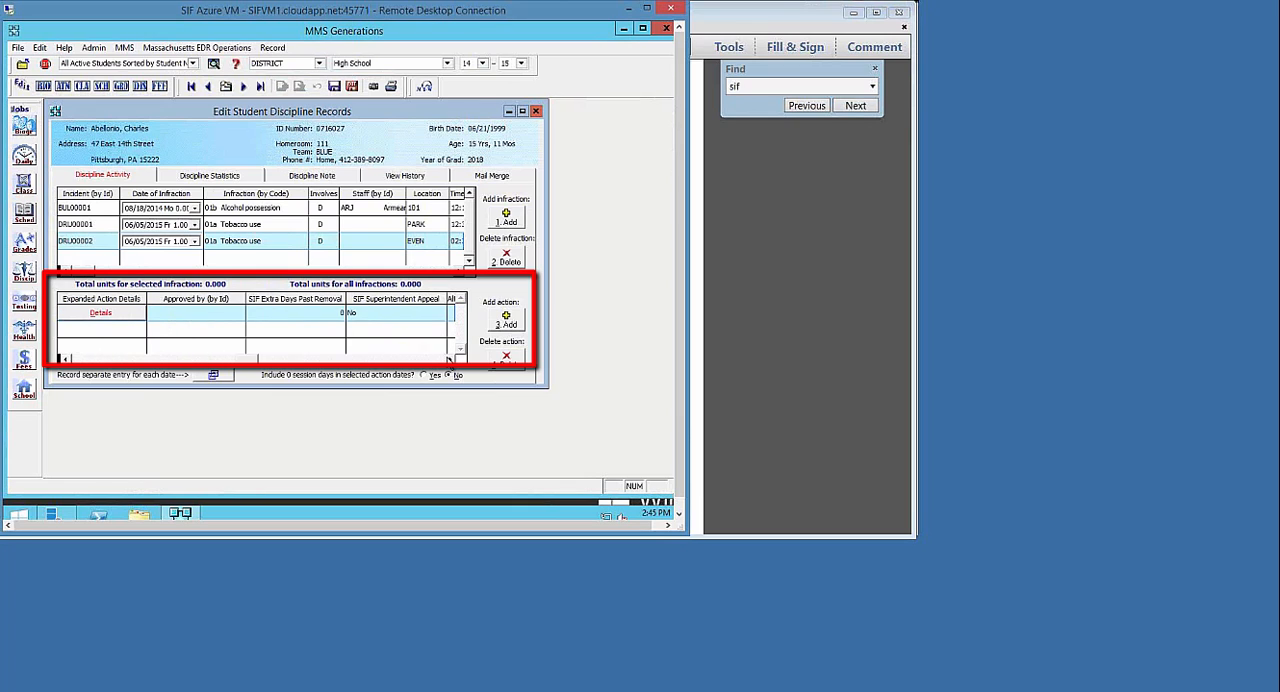
click(451, 360)
click(451, 360)
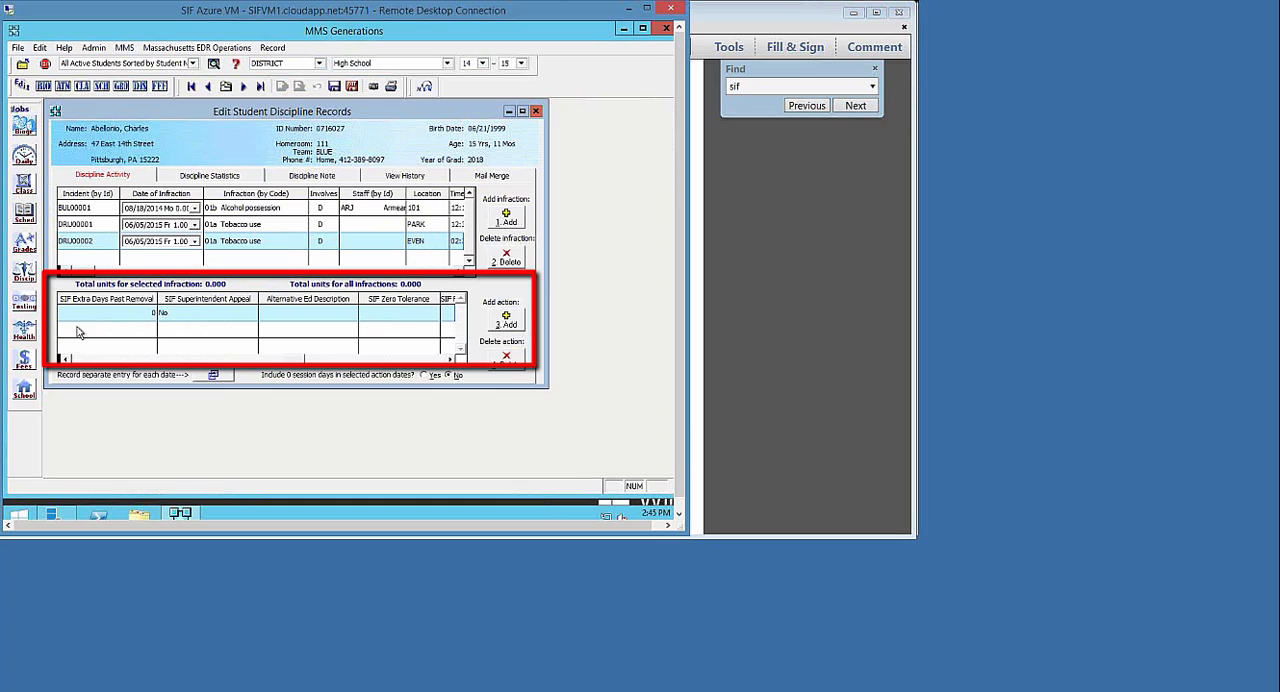
click(173, 314)
click(171, 322)
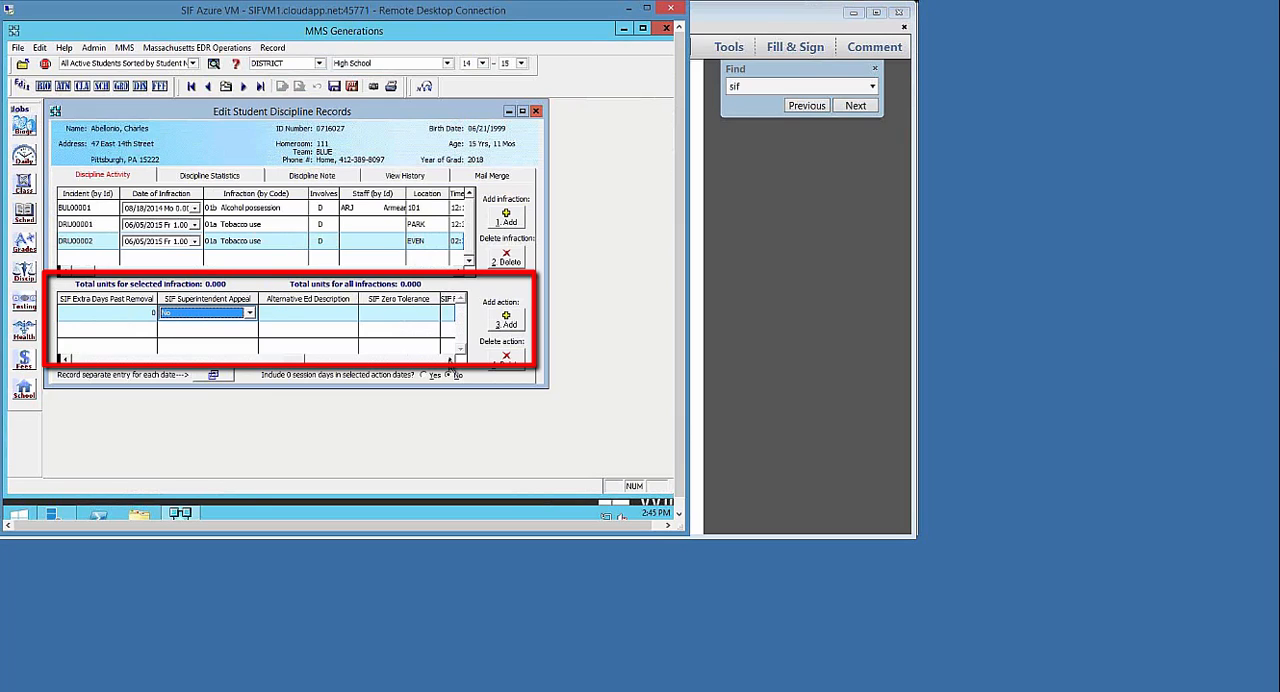
Review the action's remaining SIF fields through SIF Alternative Ed, and save and close the student's discipline record
click(450, 358)
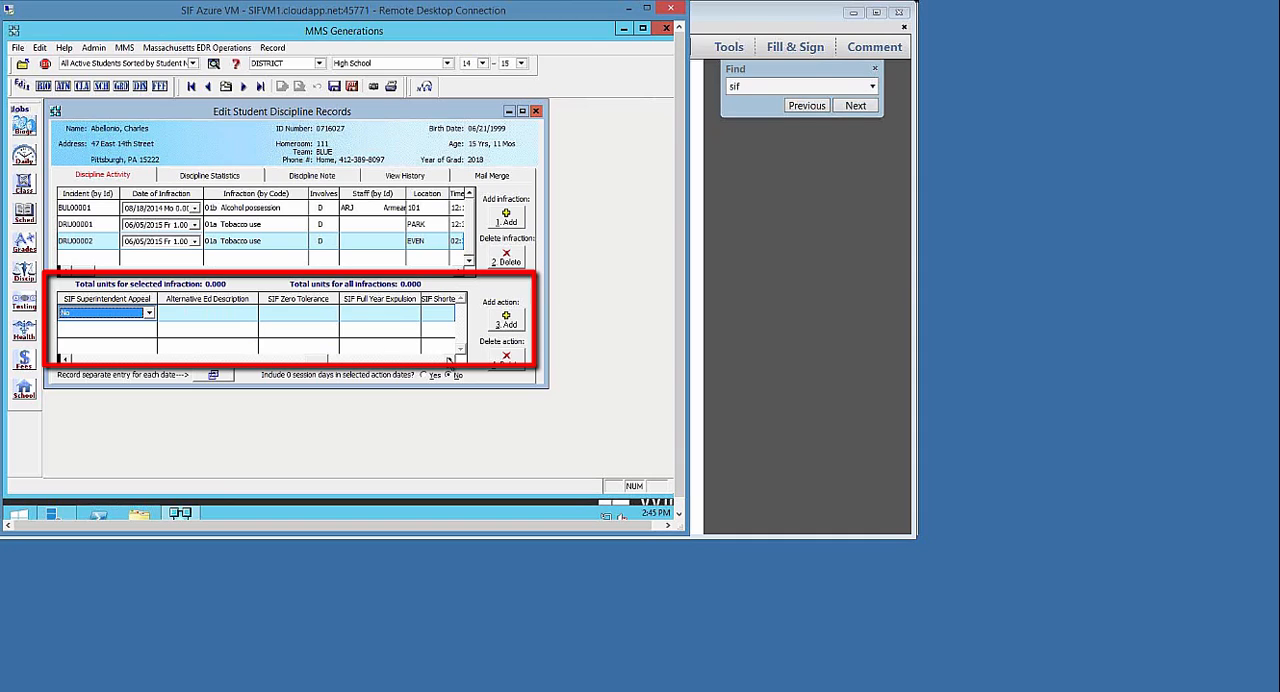
click(449, 359)
click(449, 359)
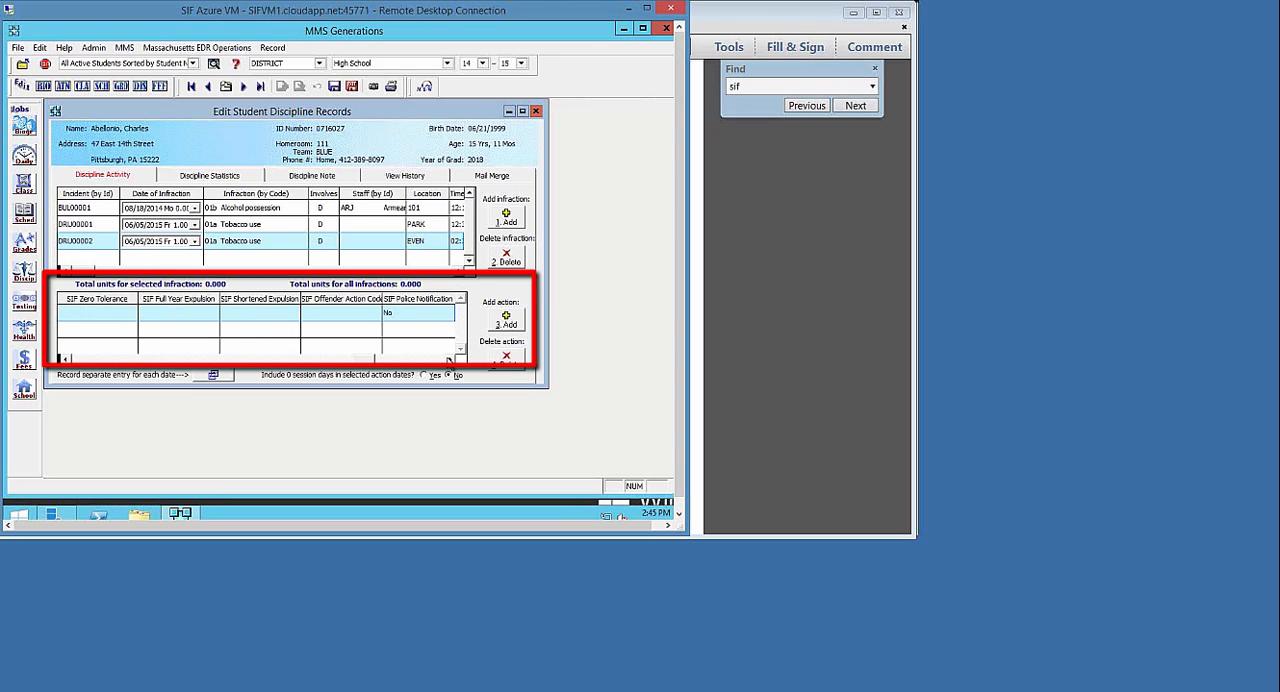
click(449, 359)
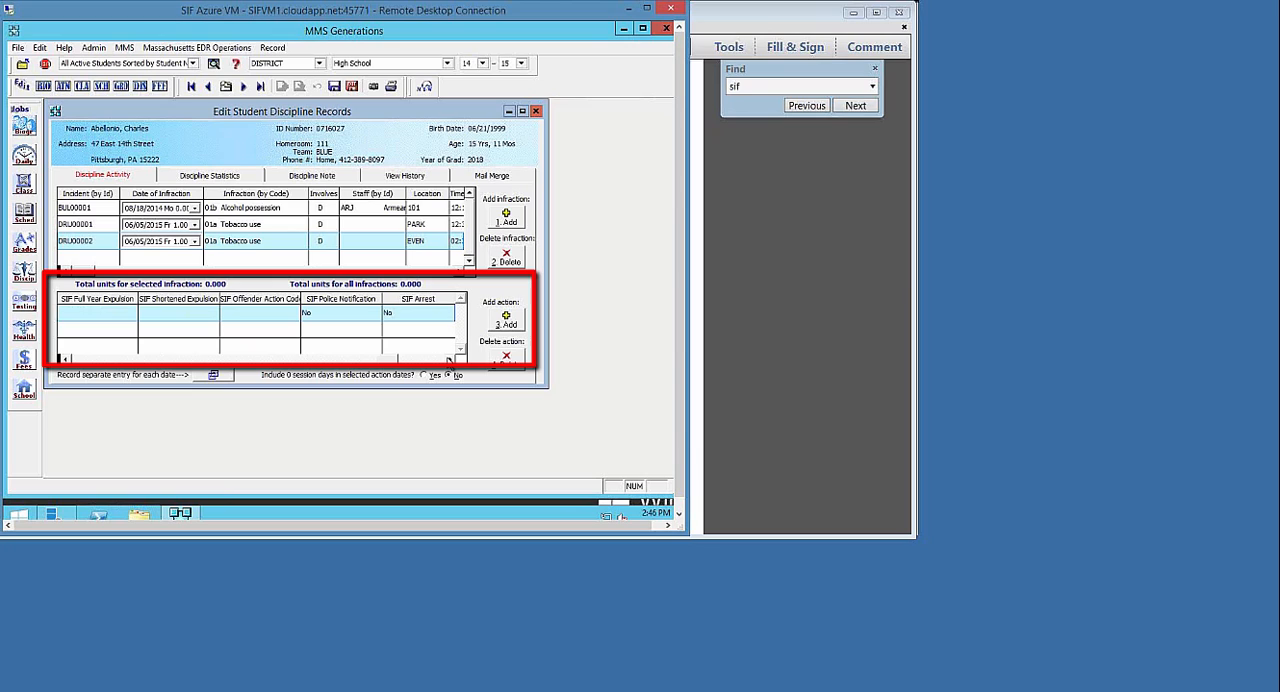
click(449, 359)
click(449, 359)
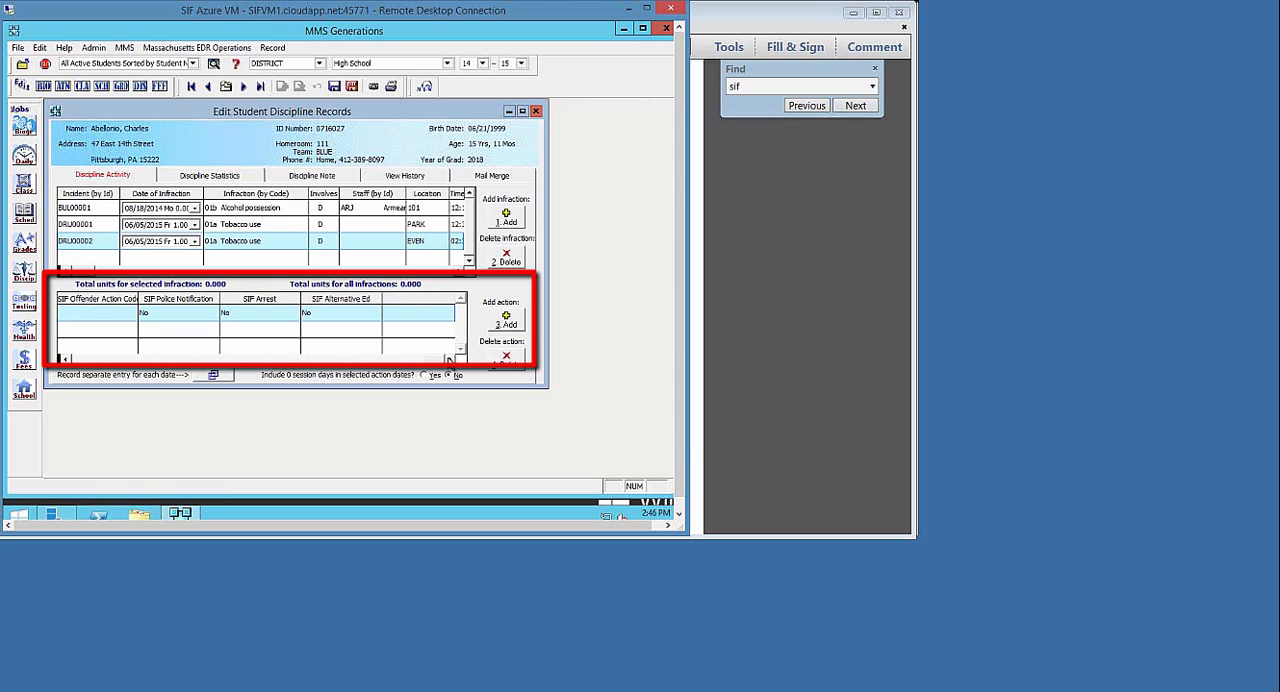
click(352, 88)
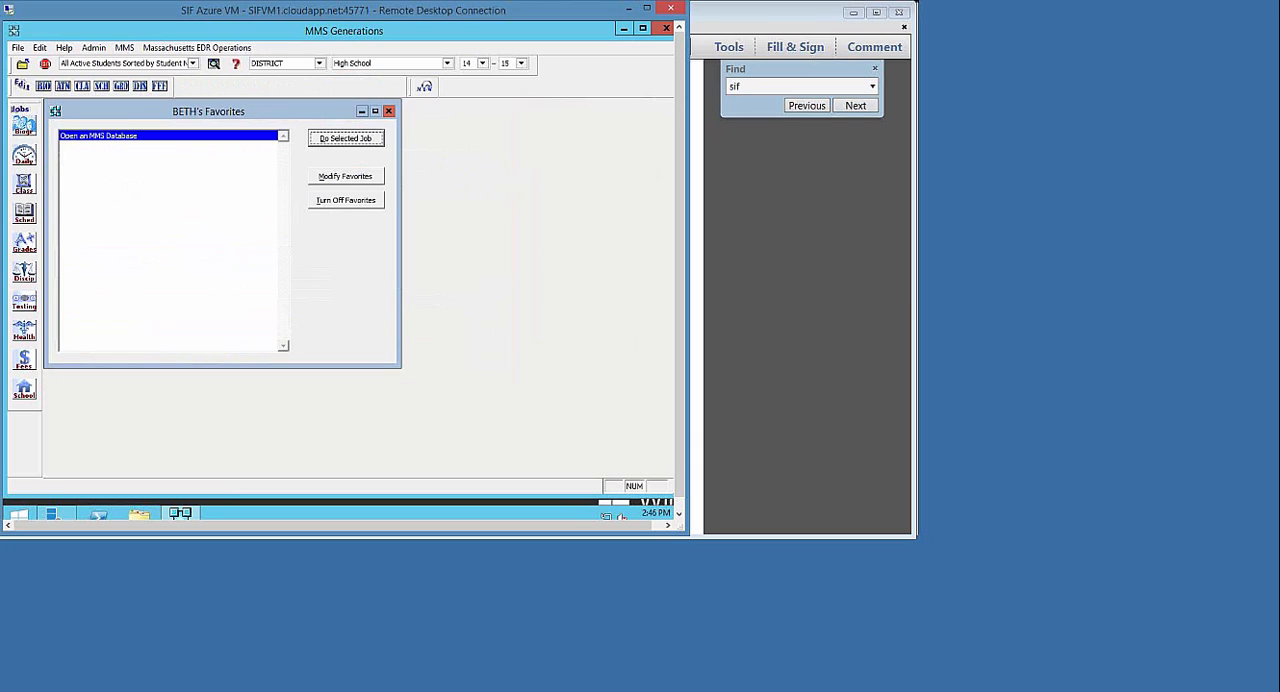